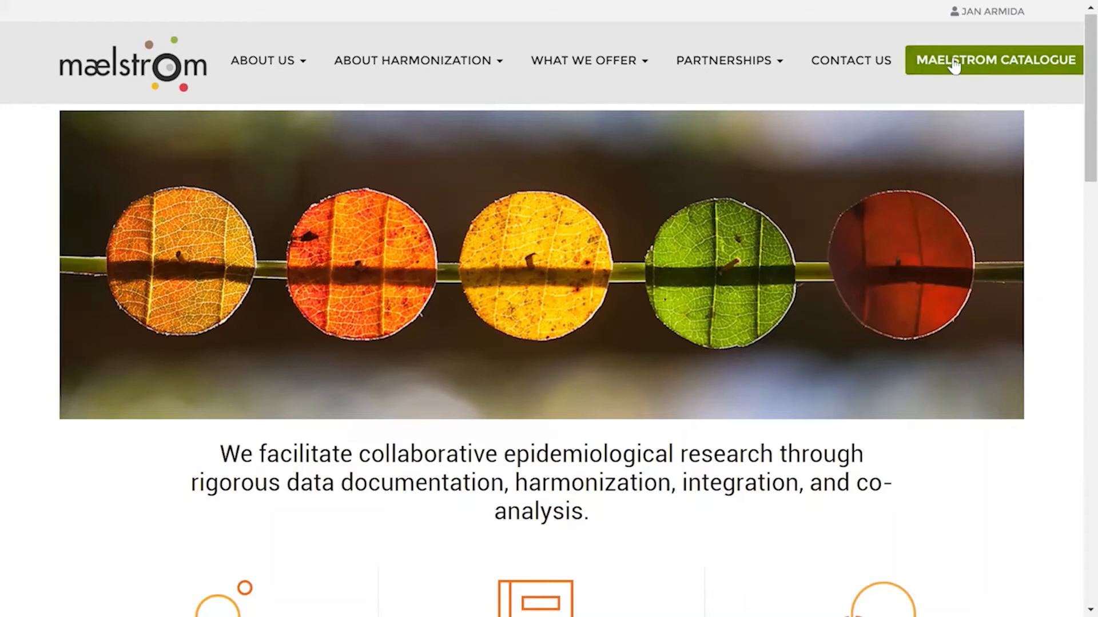
Look over the home page's sections and growth figures, and open the Maelstrom Catalogue
{"action": "scroll", "coordinate": [933, 458], "scroll_direction": "down", "scroll_amount": 7}
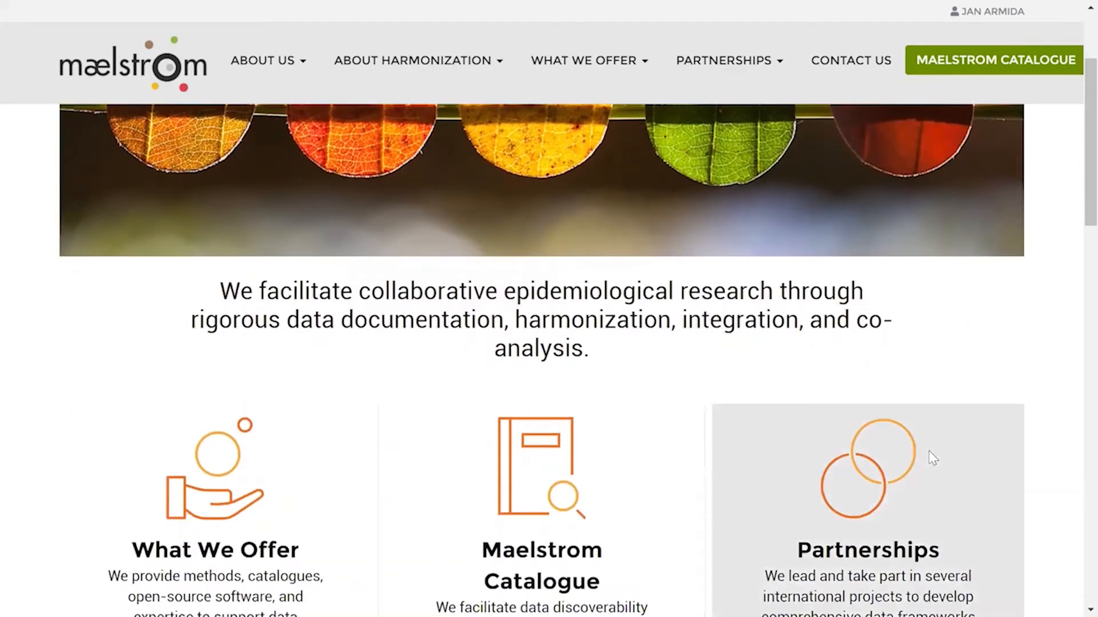
{"action": "scroll", "coordinate": [930, 459], "scroll_direction": "down", "scroll_amount": 5}
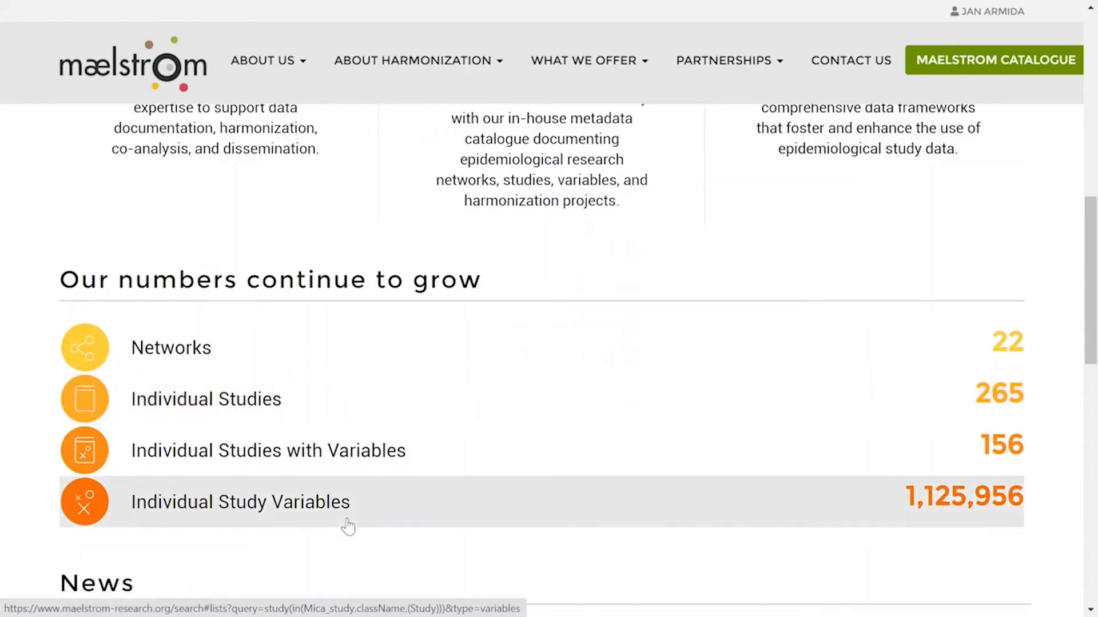
{"action": "scroll", "coordinate": [12, 431], "scroll_direction": "up", "scroll_amount": 1}
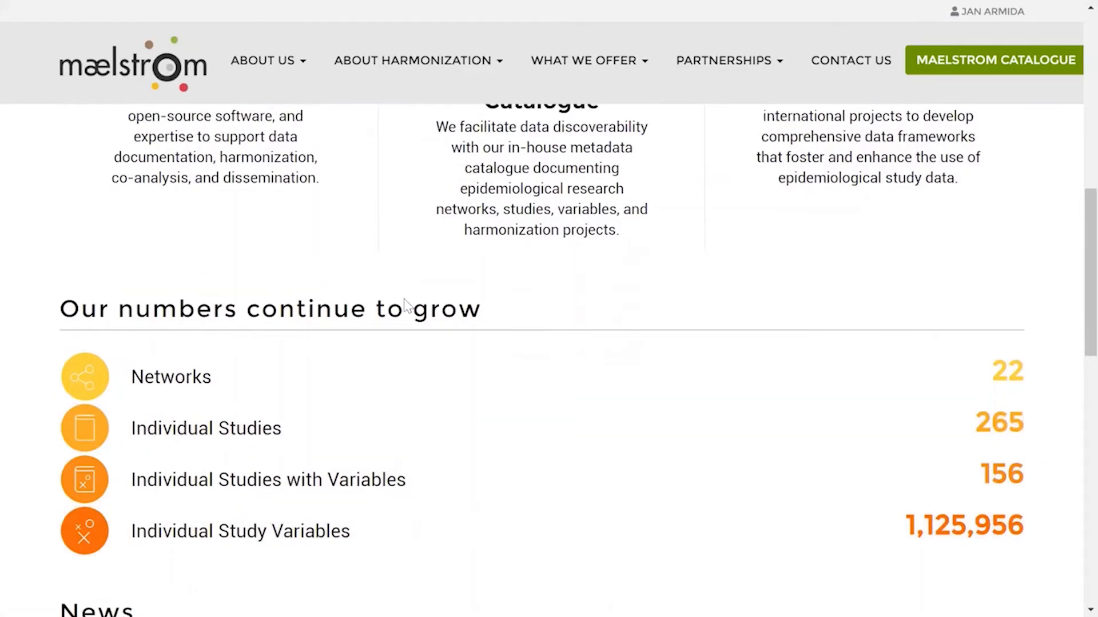
{"action": "left_click", "coordinate": [991, 64]}
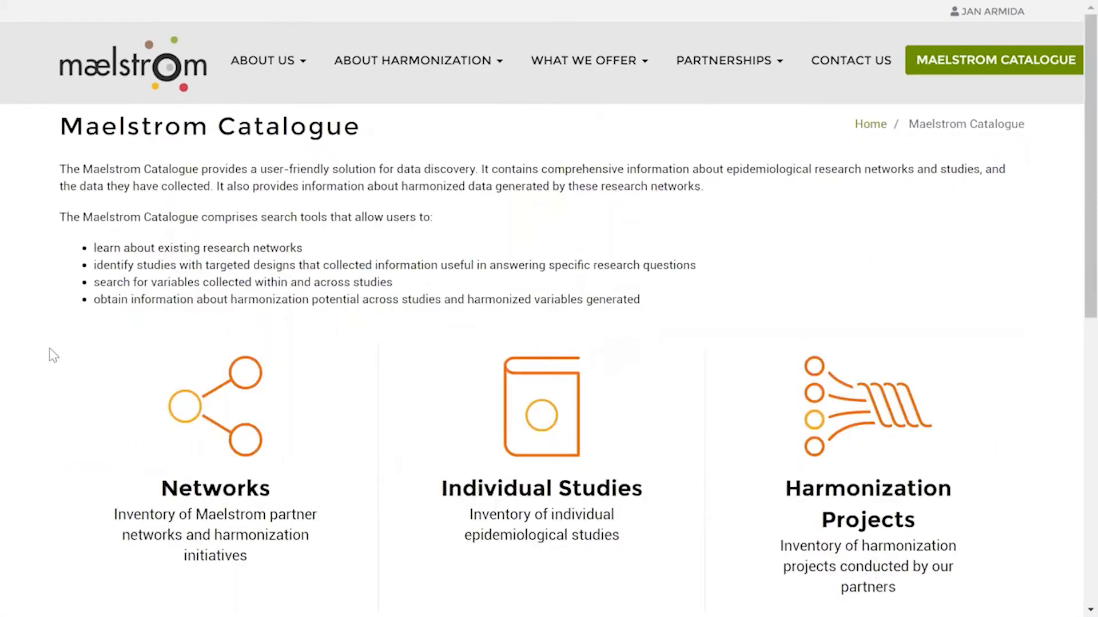
Open the catalogue's inventory of partner networks and harmonization initiatives
{"action": "scroll", "coordinate": [49, 349], "scroll_direction": "down", "scroll_amount": 3}
{"action": "scroll", "coordinate": [50, 356], "scroll_direction": "down", "scroll_amount": 3}
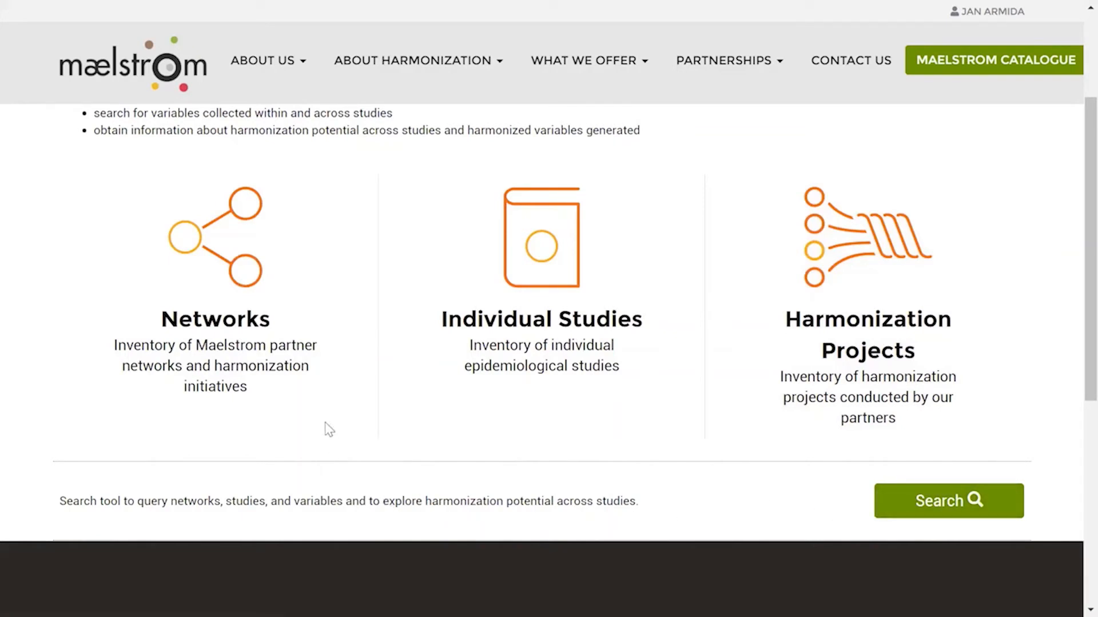
{"action": "scroll", "coordinate": [325, 430], "scroll_direction": "up", "scroll_amount": 2}
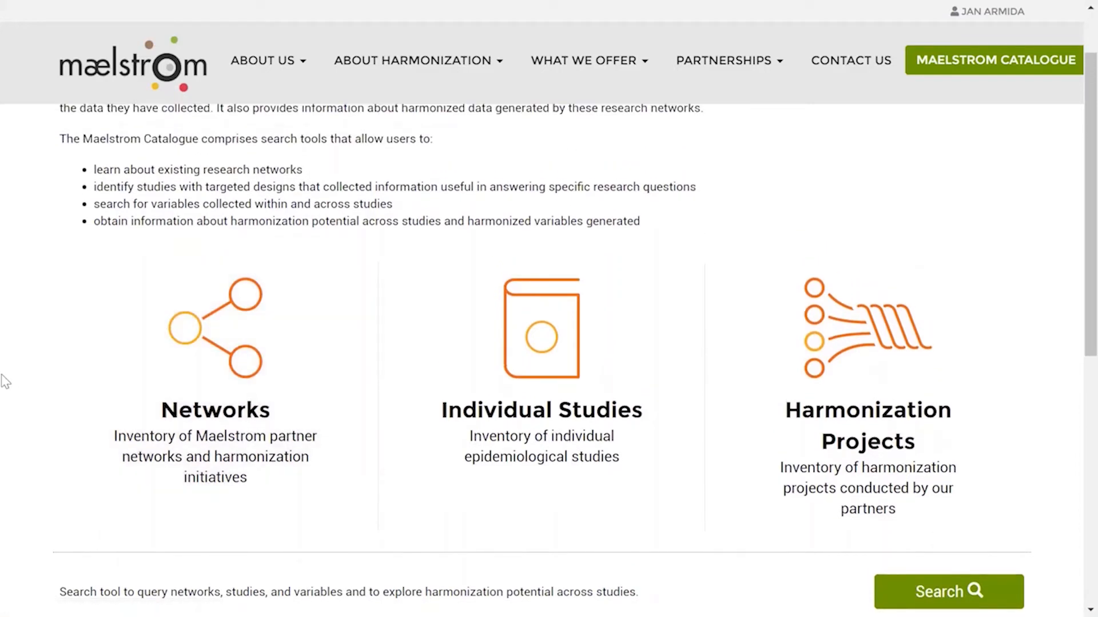
{"action": "left_click", "coordinate": [181, 361]}
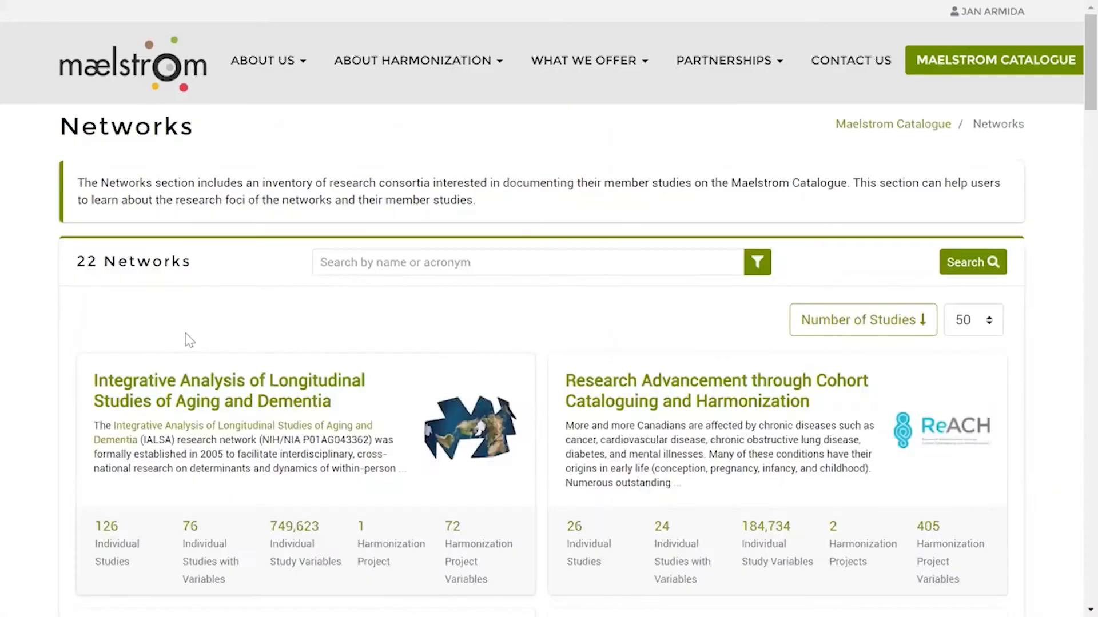
Filter the networks inventory by the acronym "sphn"
{"action": "scroll", "coordinate": [21, 394], "scroll_direction": "down", "scroll_amount": 4}
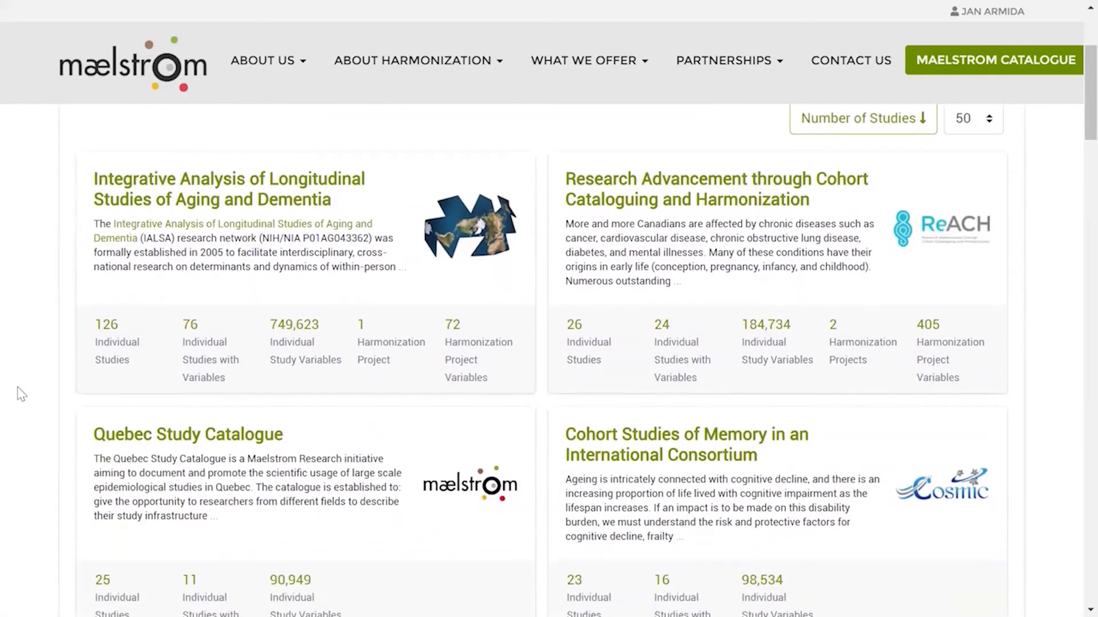
{"action": "scroll", "coordinate": [21, 394], "scroll_direction": "down", "scroll_amount": 3}
{"action": "scroll", "coordinate": [22, 394], "scroll_direction": "up", "scroll_amount": 4}
{"action": "scroll", "coordinate": [21, 395], "scroll_direction": "up", "scroll_amount": 3}
{"action": "left_click", "coordinate": [331, 261]}
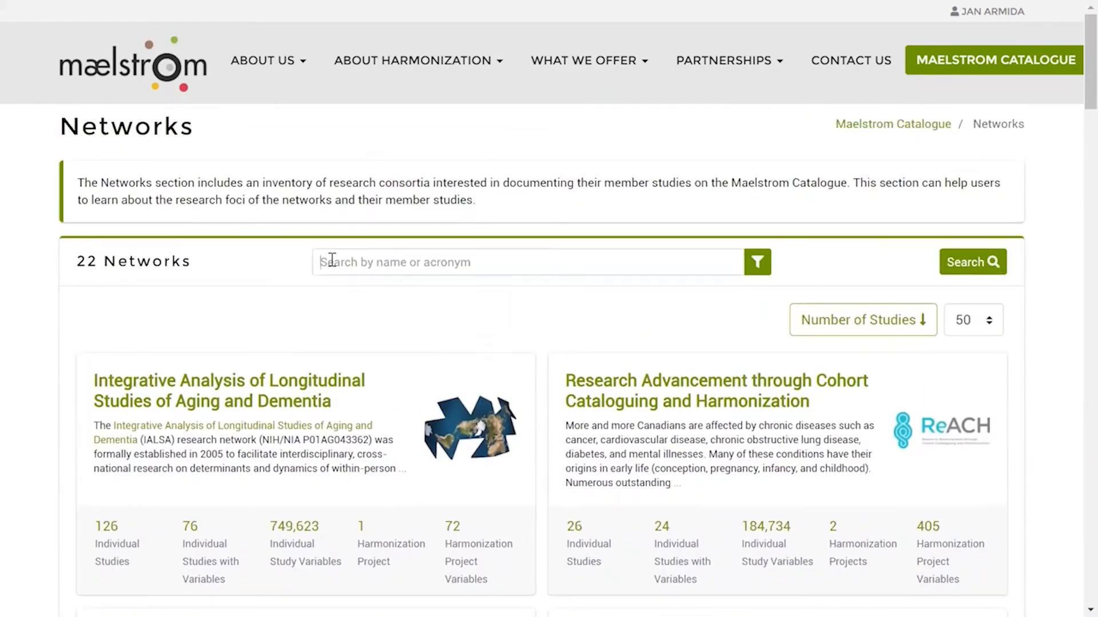
{"action": "type", "text": "sphn"}
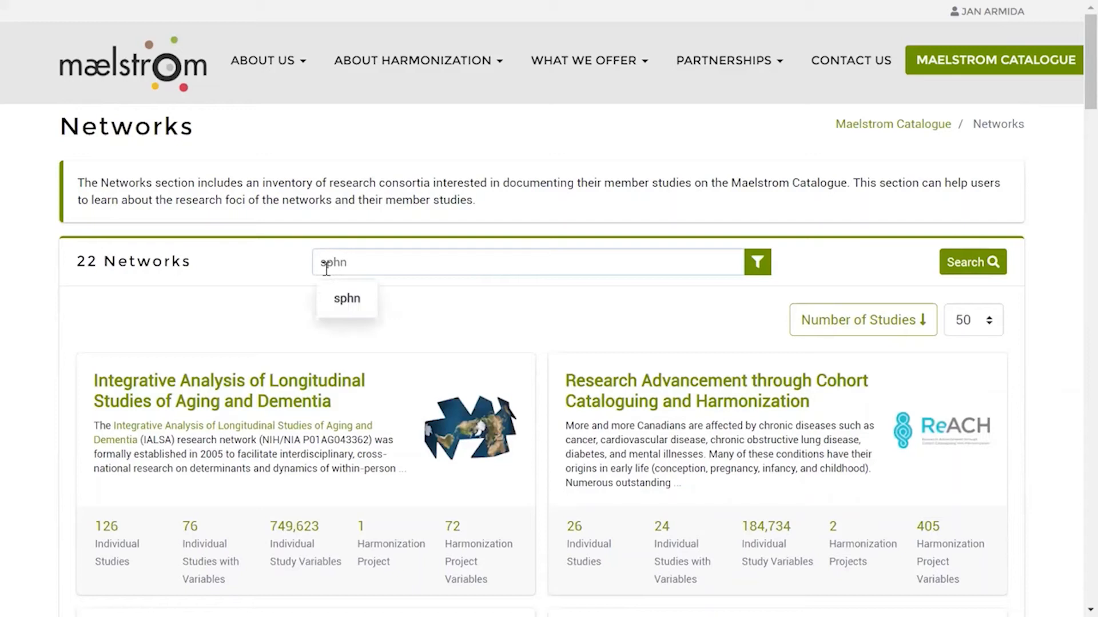
{"action": "left_click", "coordinate": [335, 303]}
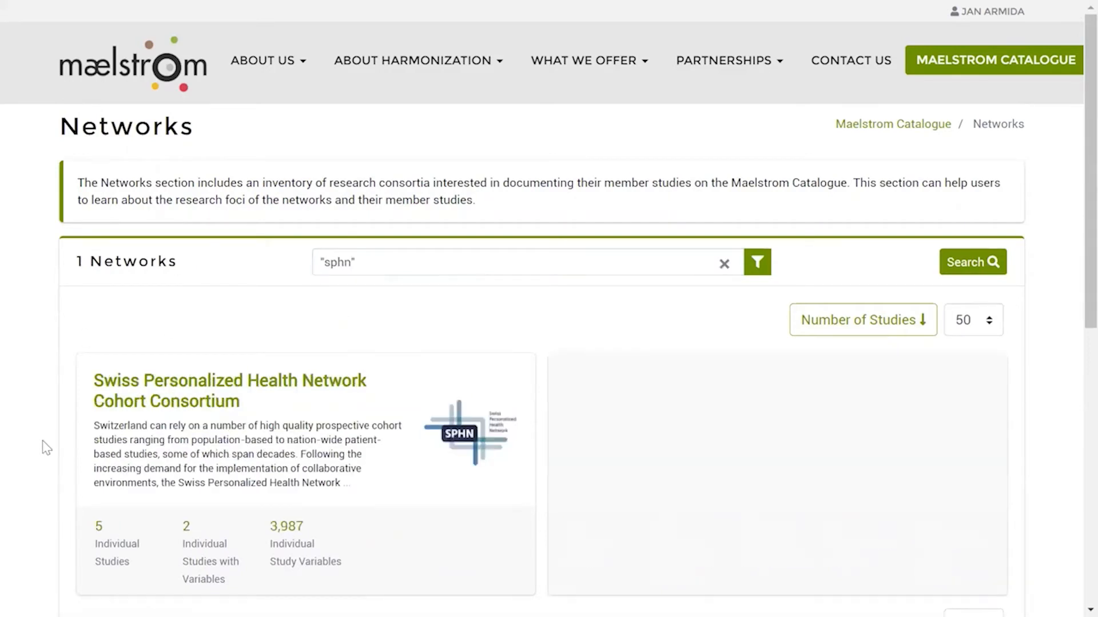
Open the Swiss Personalized Health Network Cohort Consortium page and review its overview
{"action": "scroll", "coordinate": [43, 440], "scroll_direction": "down", "scroll_amount": 3}
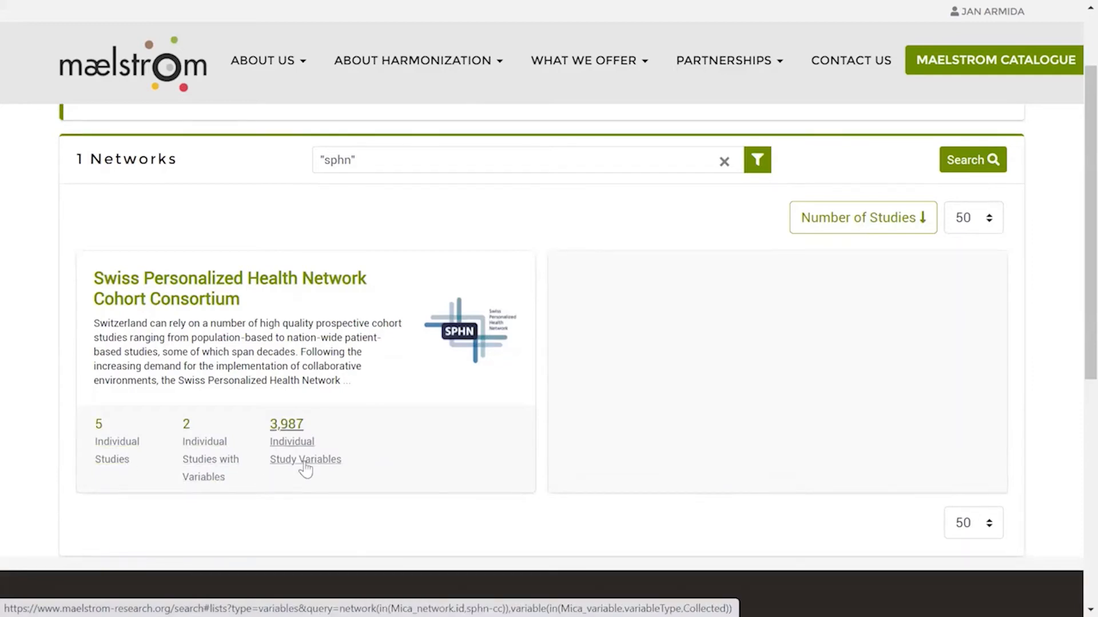
{"action": "left_click", "coordinate": [173, 284]}
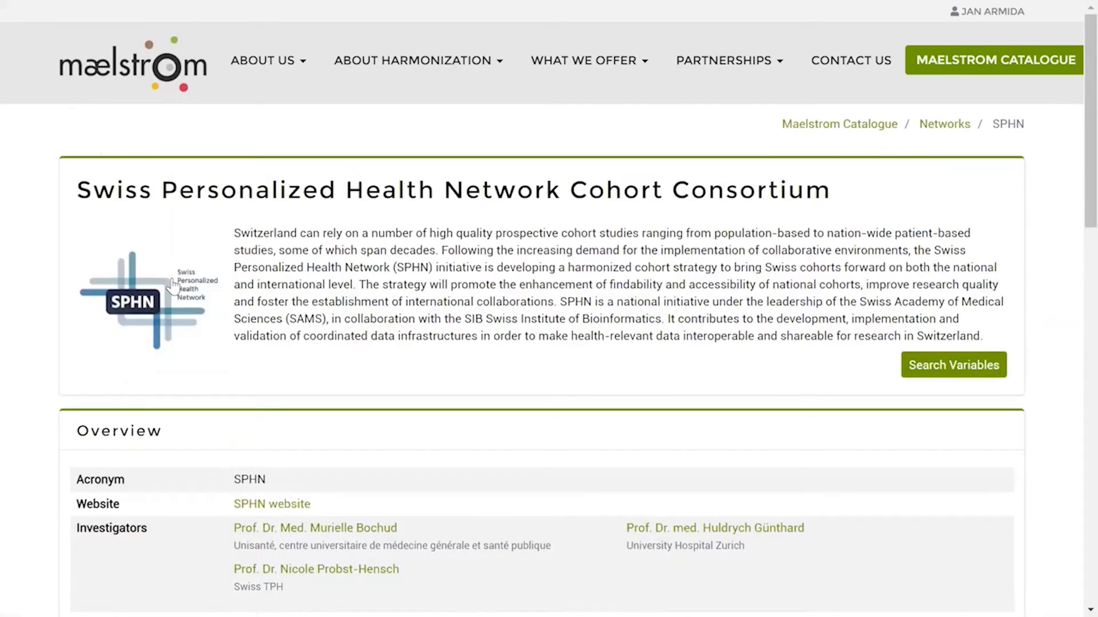
{"action": "scroll", "coordinate": [197, 400], "scroll_direction": "down", "scroll_amount": 4}
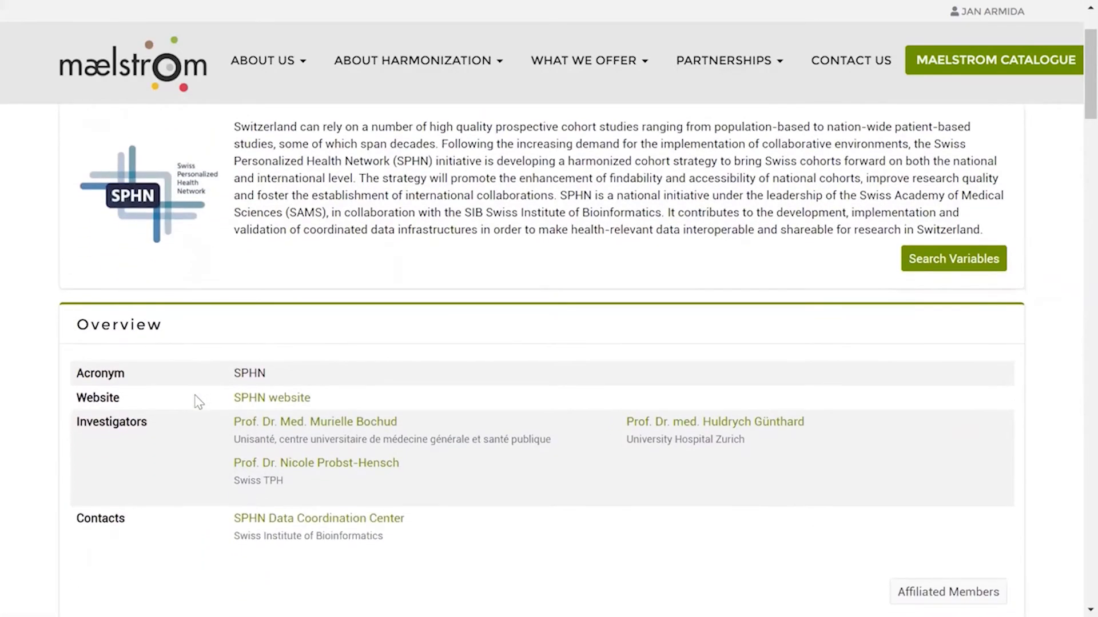
{"action": "scroll", "coordinate": [197, 402], "scroll_direction": "down", "scroll_amount": 4}
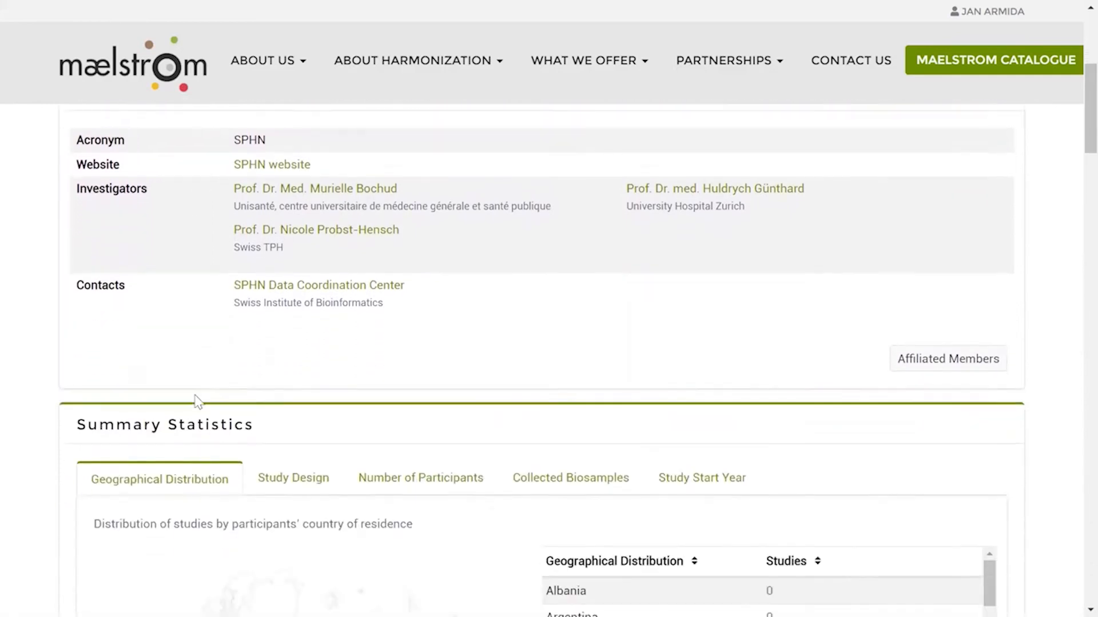
Examine the network's summary statistics by geographical distribution, study design, number of participants, collected biosamples and study start year
{"action": "scroll", "coordinate": [199, 402], "scroll_direction": "down", "scroll_amount": 2}
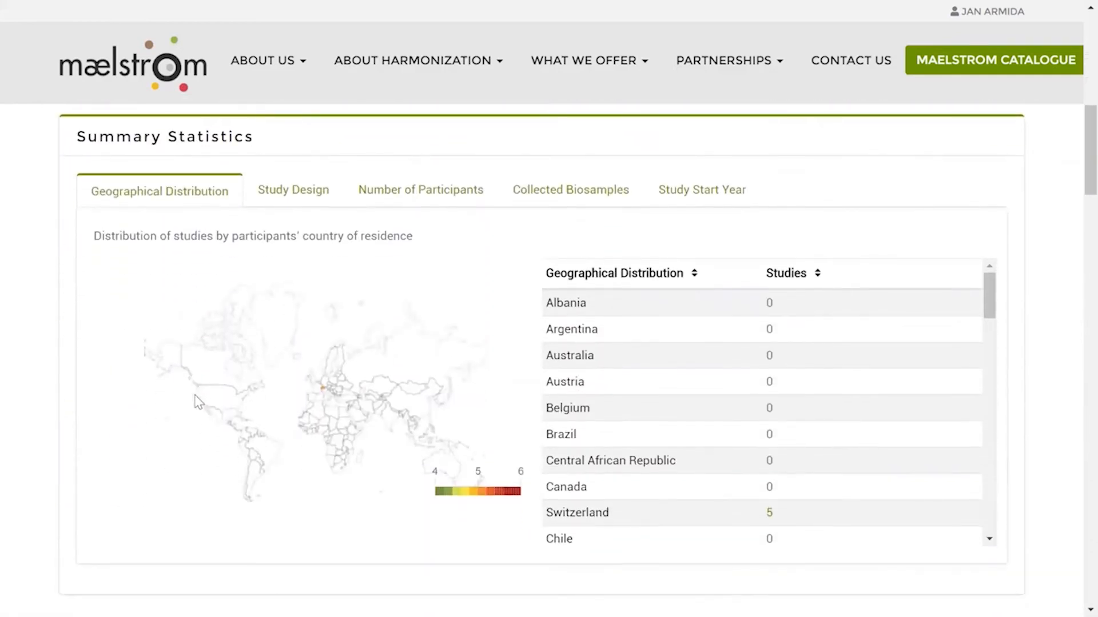
{"action": "left_click_drag", "start_coordinate": [547, 512], "coordinate": [602, 513]}
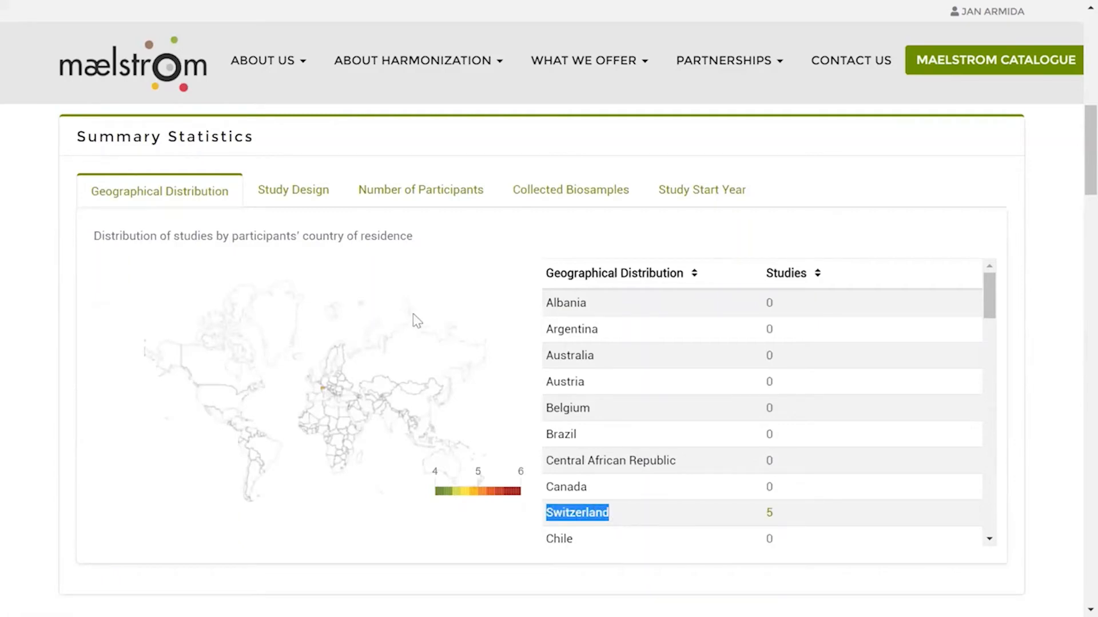
{"action": "left_click", "coordinate": [309, 190]}
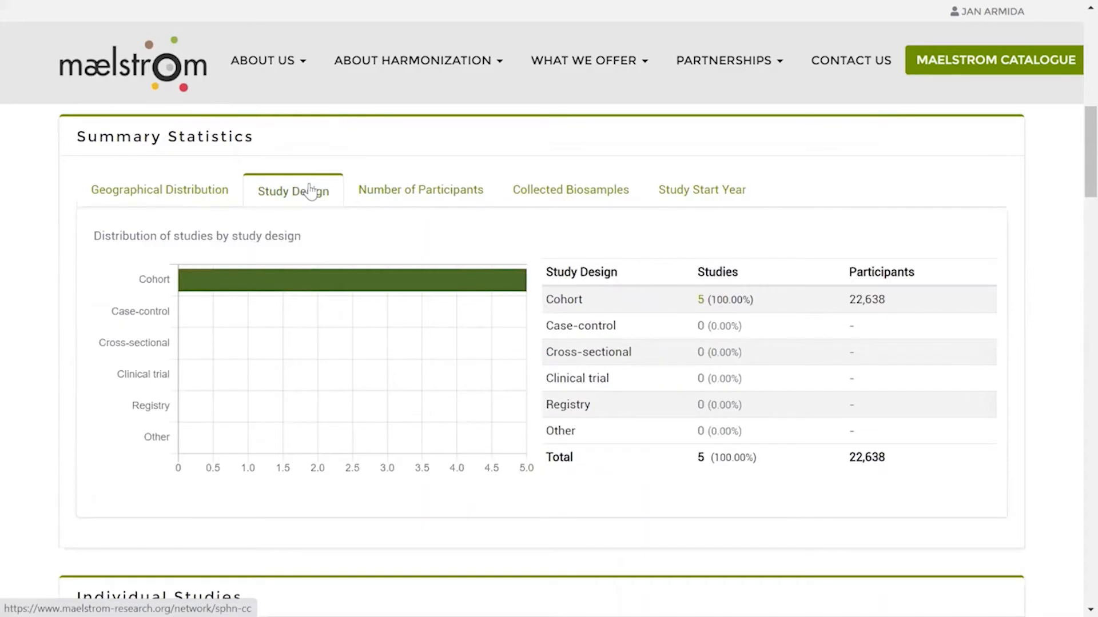
{"action": "left_click", "coordinate": [434, 200]}
{"action": "left_click", "coordinate": [543, 203]}
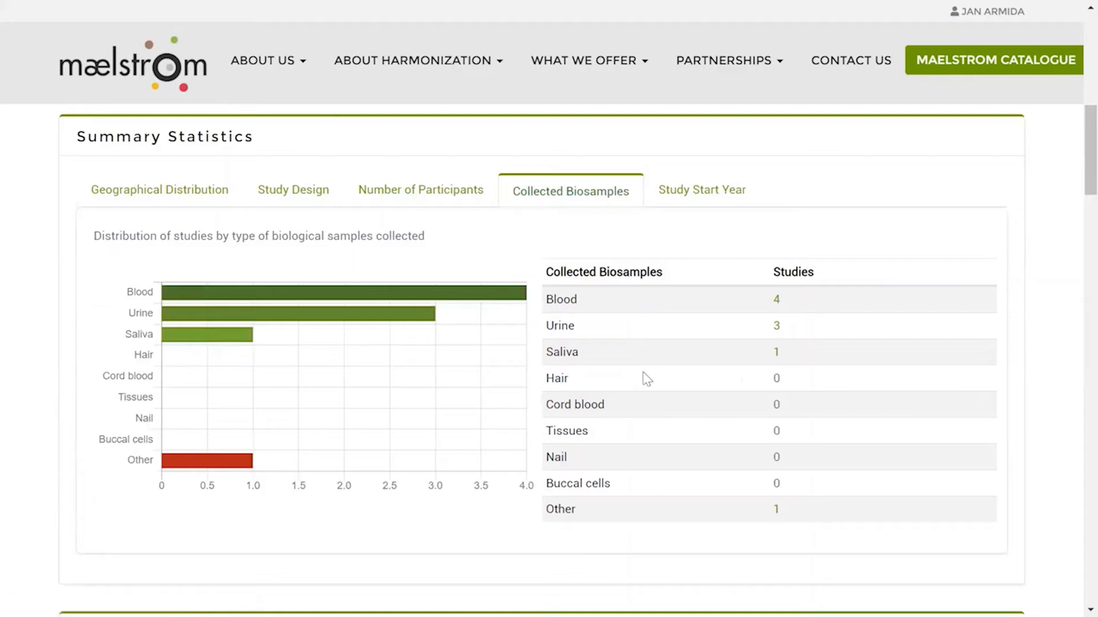
{"action": "left_click", "coordinate": [681, 199]}
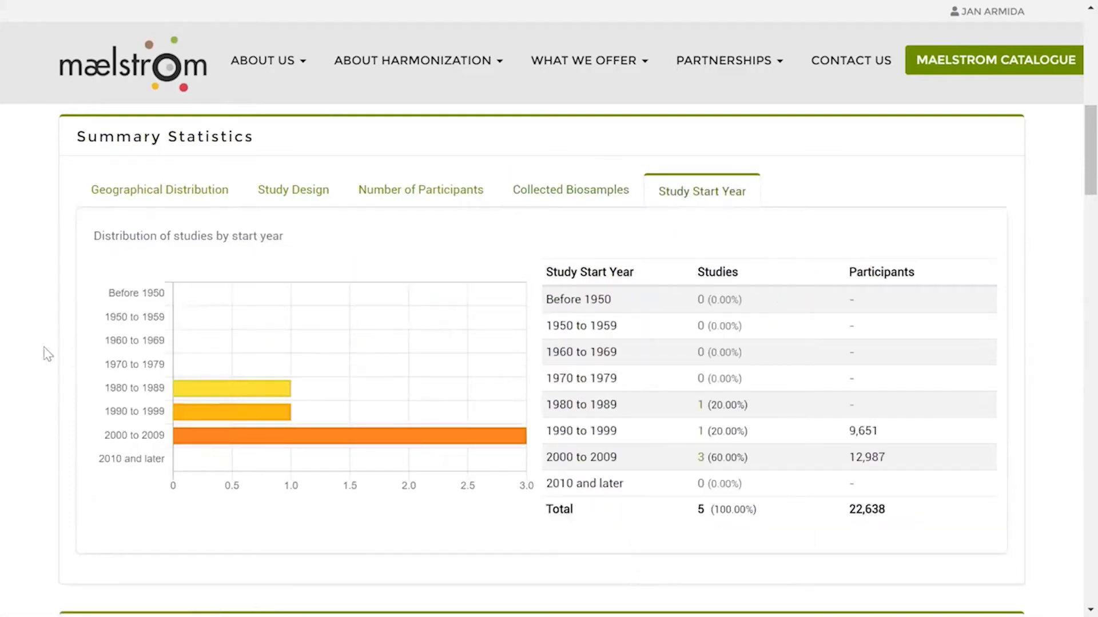
Open the SKIPOGH study from the network's list of individual studies
{"action": "scroll", "coordinate": [47, 354], "scroll_direction": "down", "scroll_amount": 7}
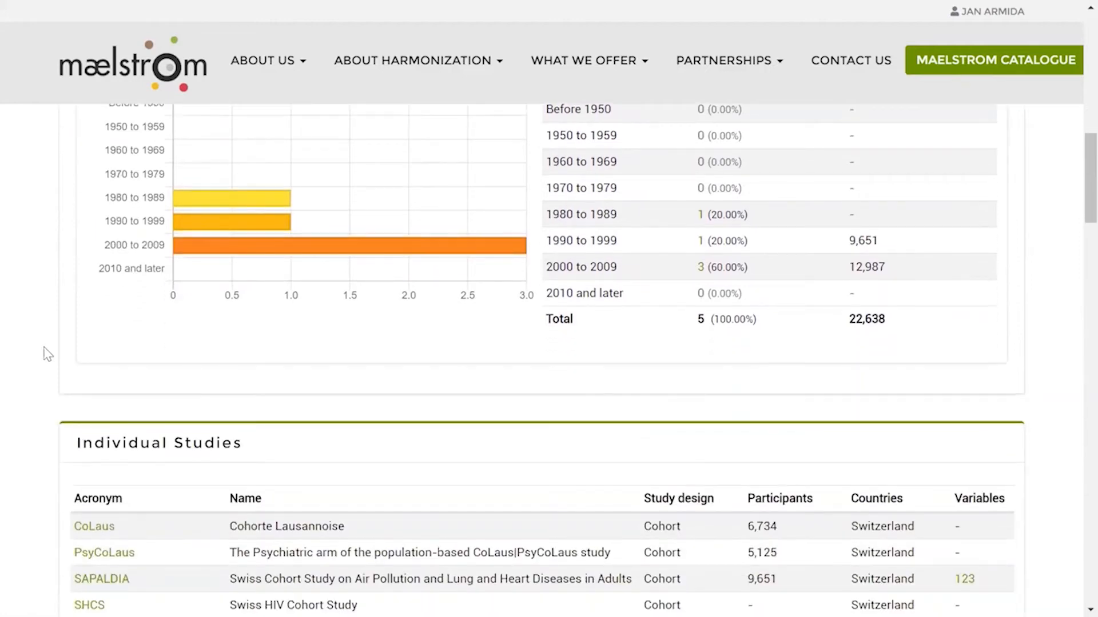
{"action": "scroll", "coordinate": [47, 354], "scroll_direction": "down", "scroll_amount": 1}
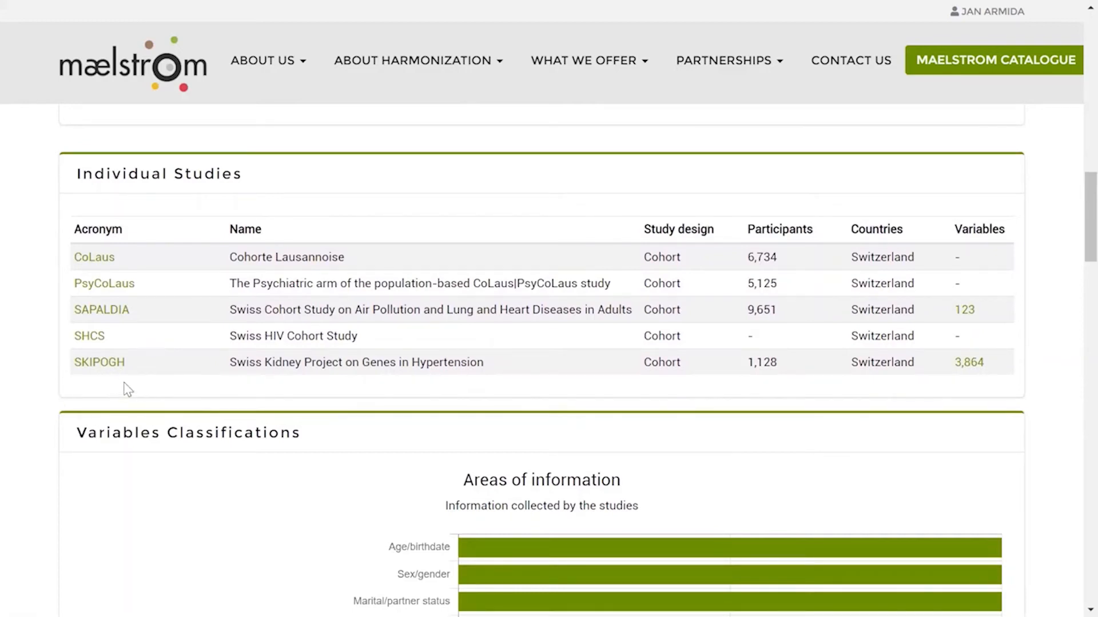
{"action": "left_click", "coordinate": [100, 362]}
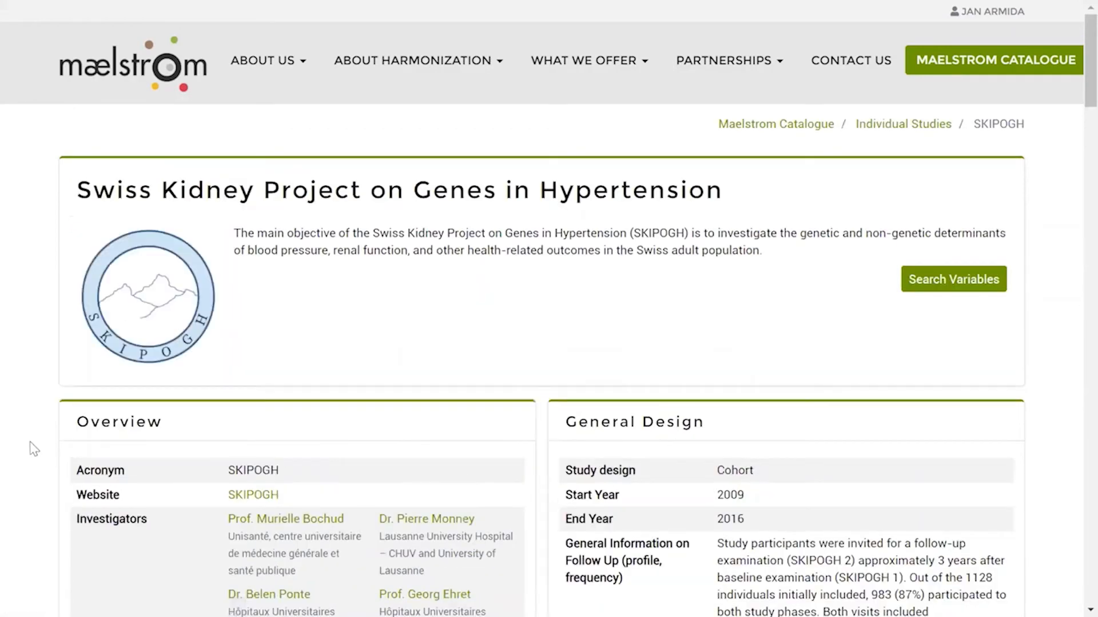
Examine the SKIPOGH study's overview, general design, access, population, data collection events, datasets and areas of information
{"action": "scroll", "coordinate": [34, 449], "scroll_direction": "down", "scroll_amount": 1}
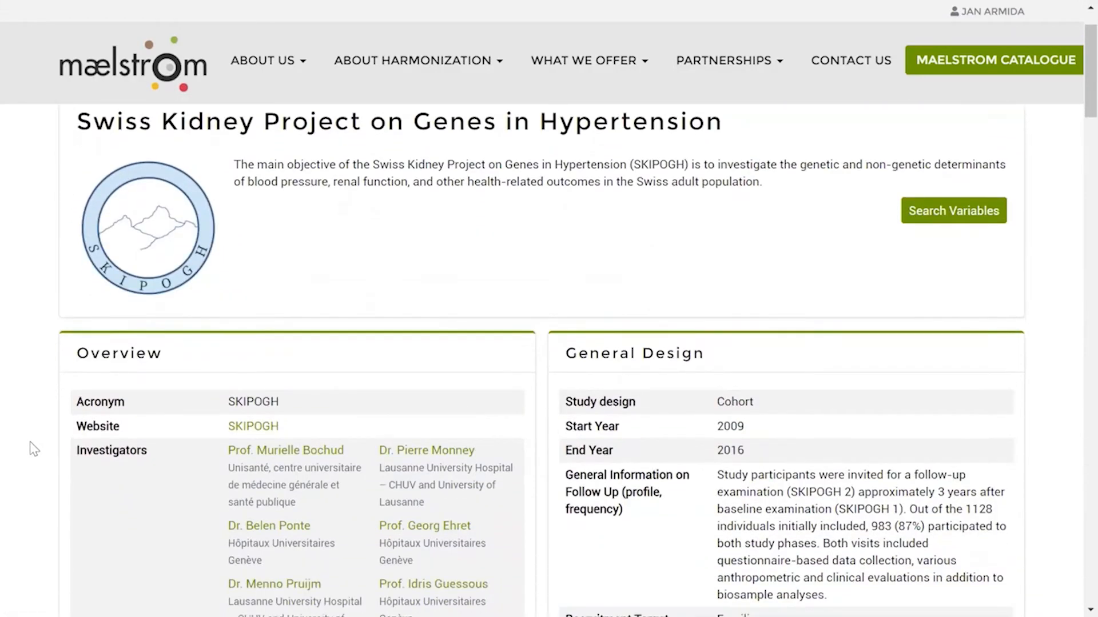
{"action": "scroll", "coordinate": [33, 449], "scroll_direction": "down", "scroll_amount": 2}
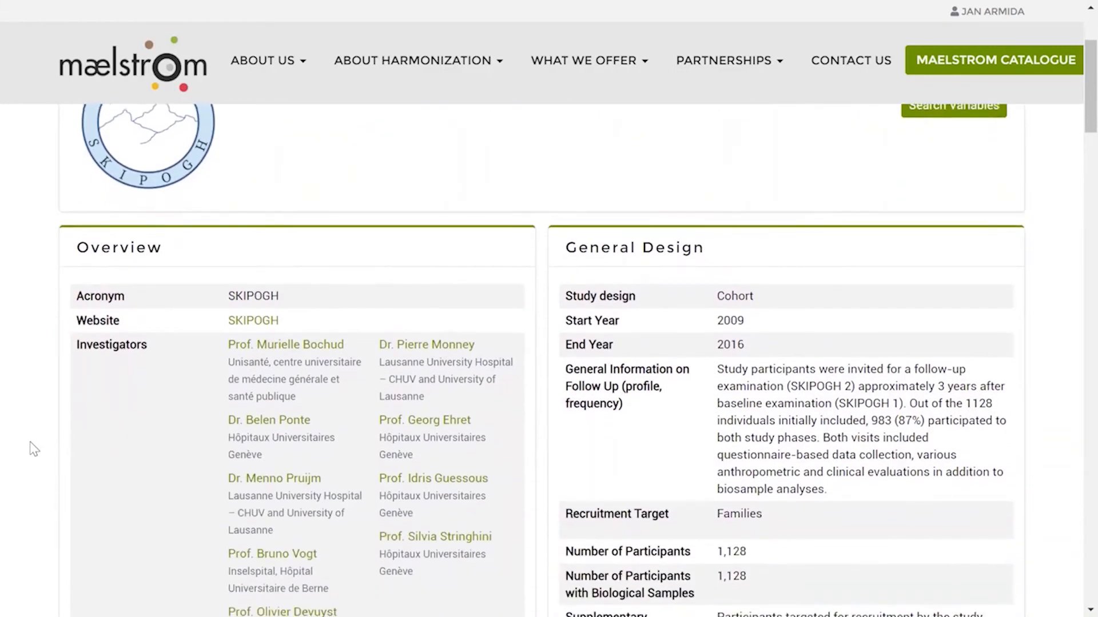
{"action": "scroll", "coordinate": [33, 449], "scroll_direction": "down", "scroll_amount": 10}
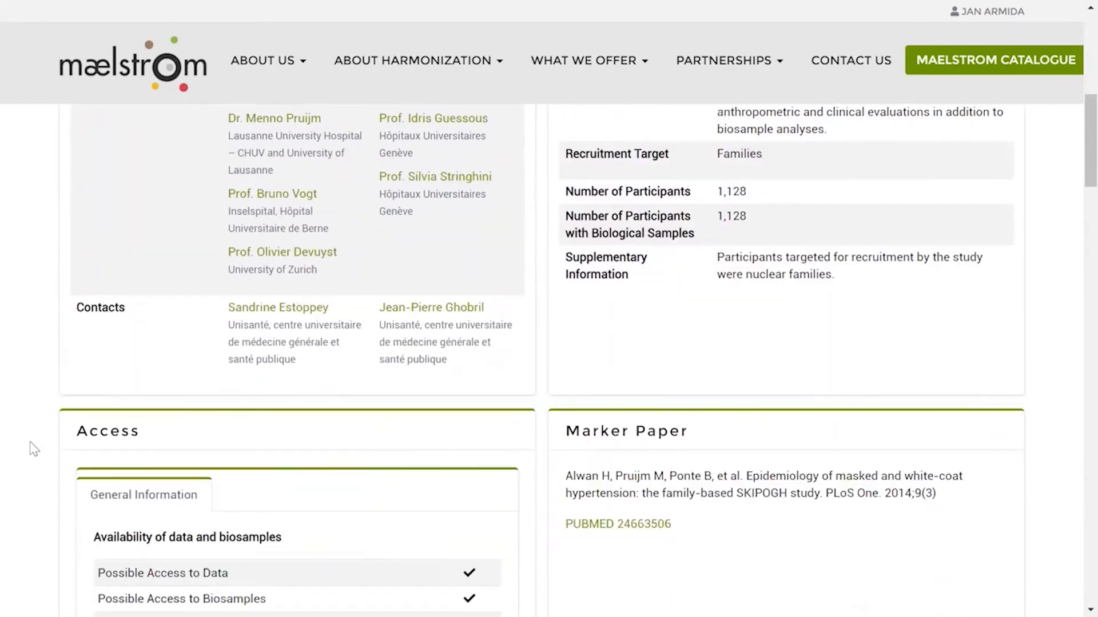
{"action": "scroll", "coordinate": [33, 449], "scroll_direction": "down", "scroll_amount": 15}
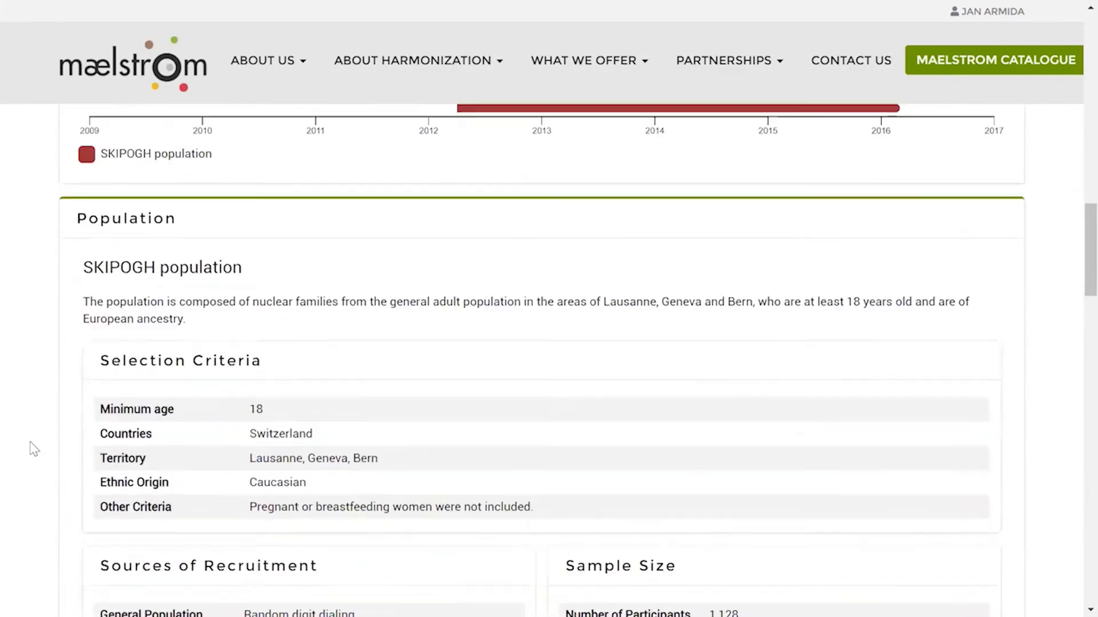
{"action": "scroll", "coordinate": [33, 449], "scroll_direction": "down", "scroll_amount": 8}
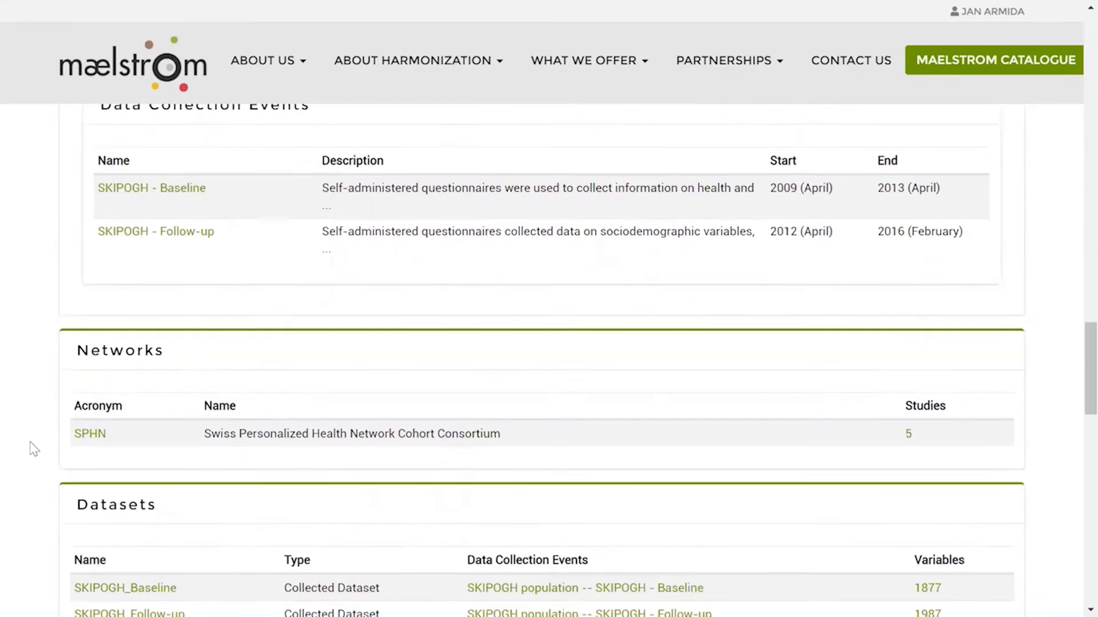
{"action": "scroll", "coordinate": [33, 448], "scroll_direction": "down", "scroll_amount": 2}
{"action": "left_click_drag", "start_coordinate": [77, 321], "coordinate": [318, 343]}
{"action": "left_click", "coordinate": [4, 483]}
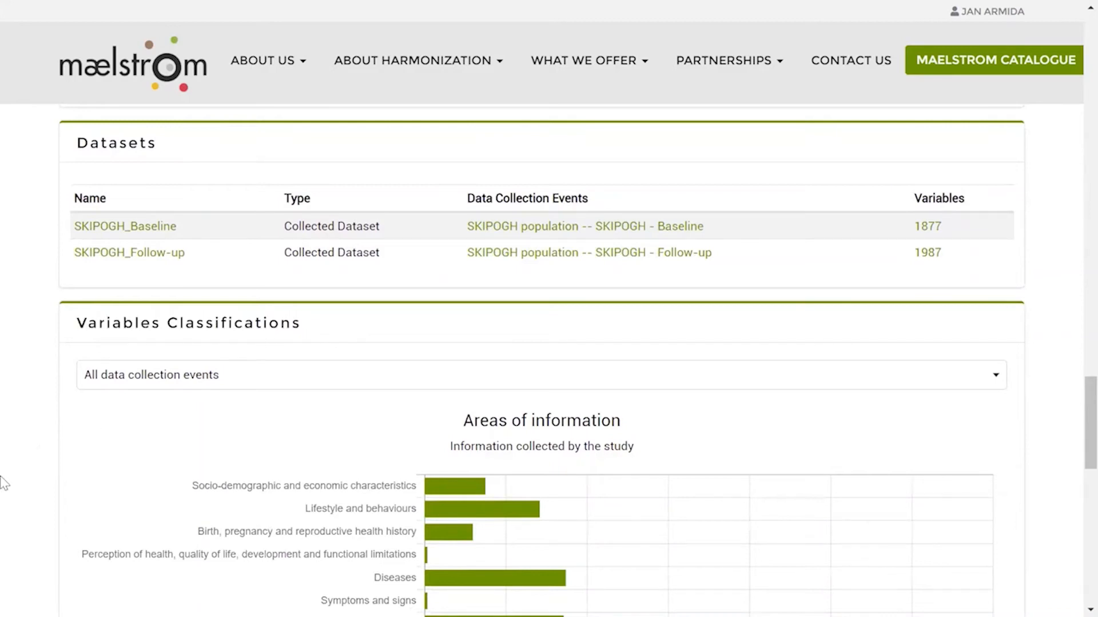
{"action": "scroll", "coordinate": [23, 515], "scroll_direction": "down", "scroll_amount": 5}
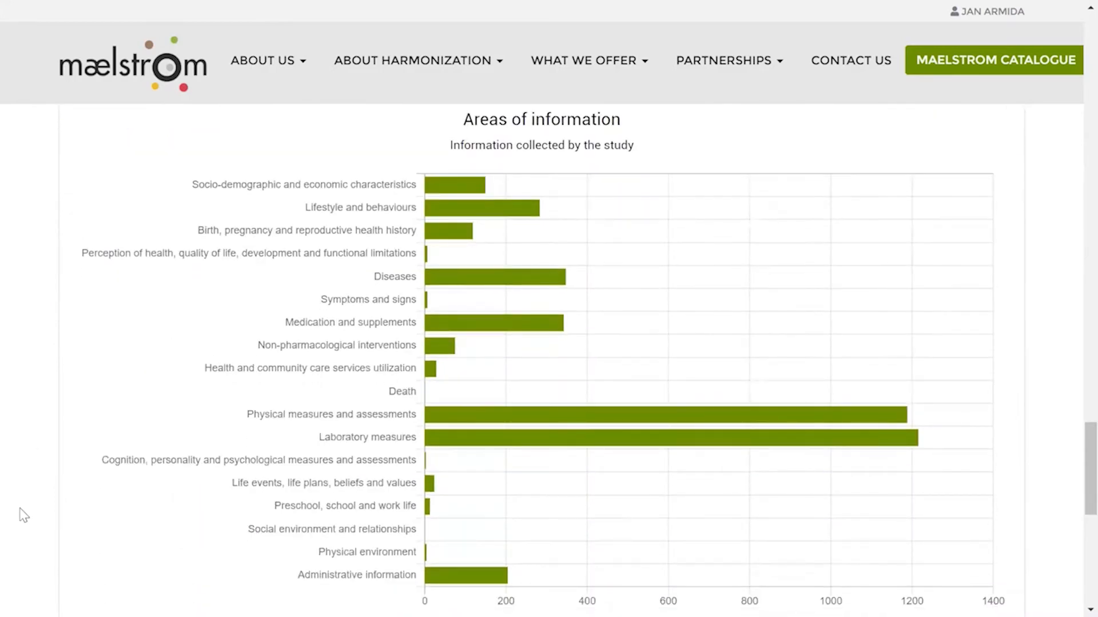
Open the variables of the SKIPOGH_Follow-up dataset in the search tool and review the resulting list
{"action": "scroll", "coordinate": [23, 515], "scroll_direction": "up", "scroll_amount": 7}
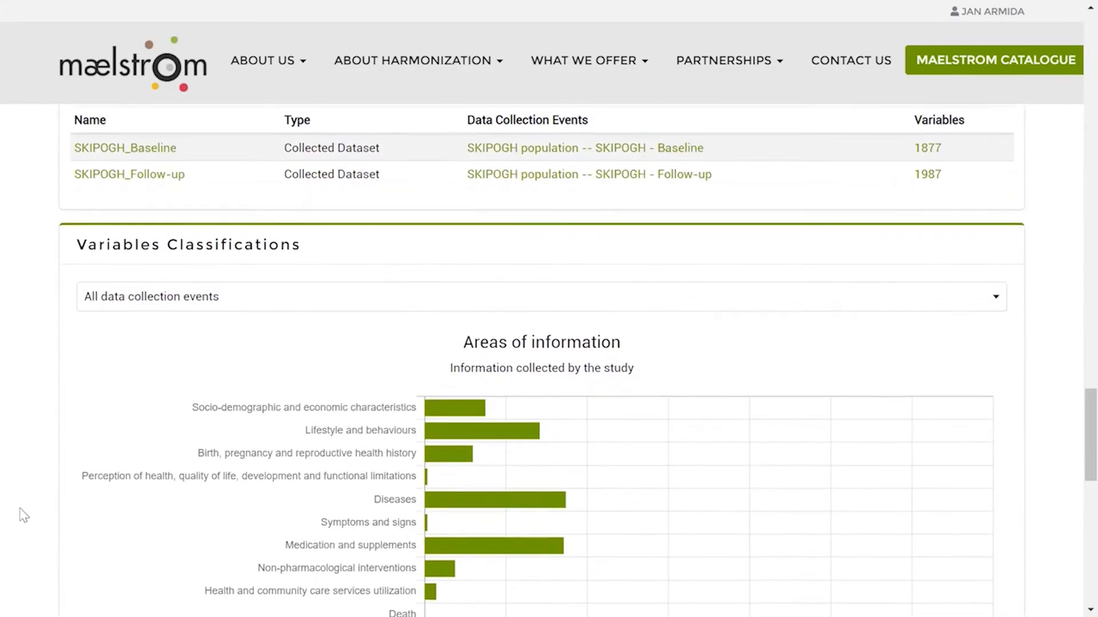
{"action": "scroll", "coordinate": [23, 515], "scroll_direction": "up", "scroll_amount": 1}
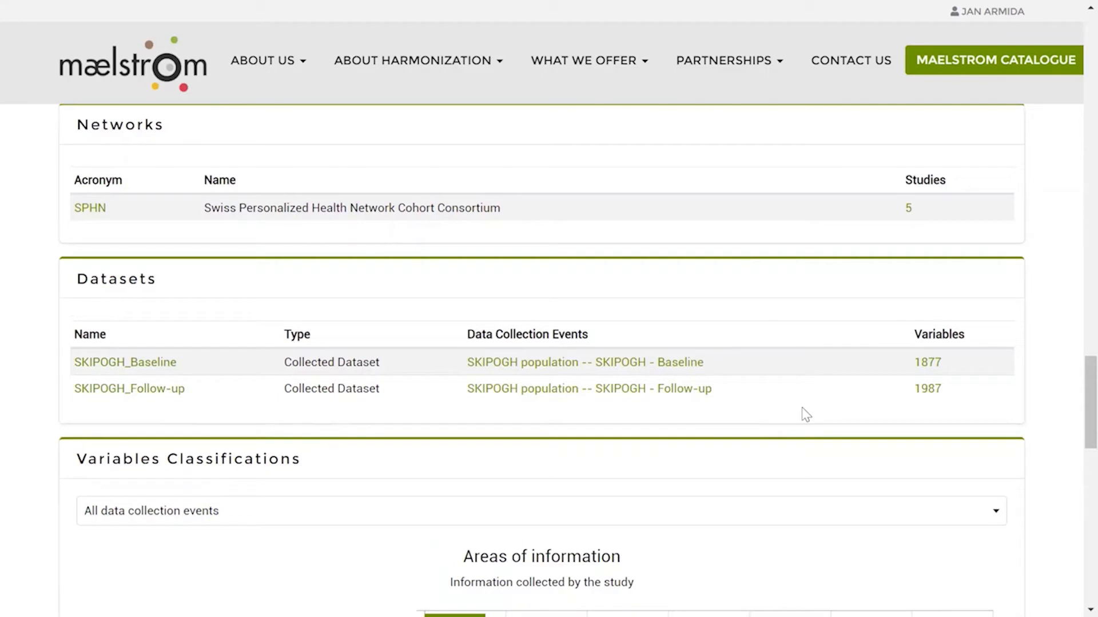
{"action": "left_click", "coordinate": [927, 391]}
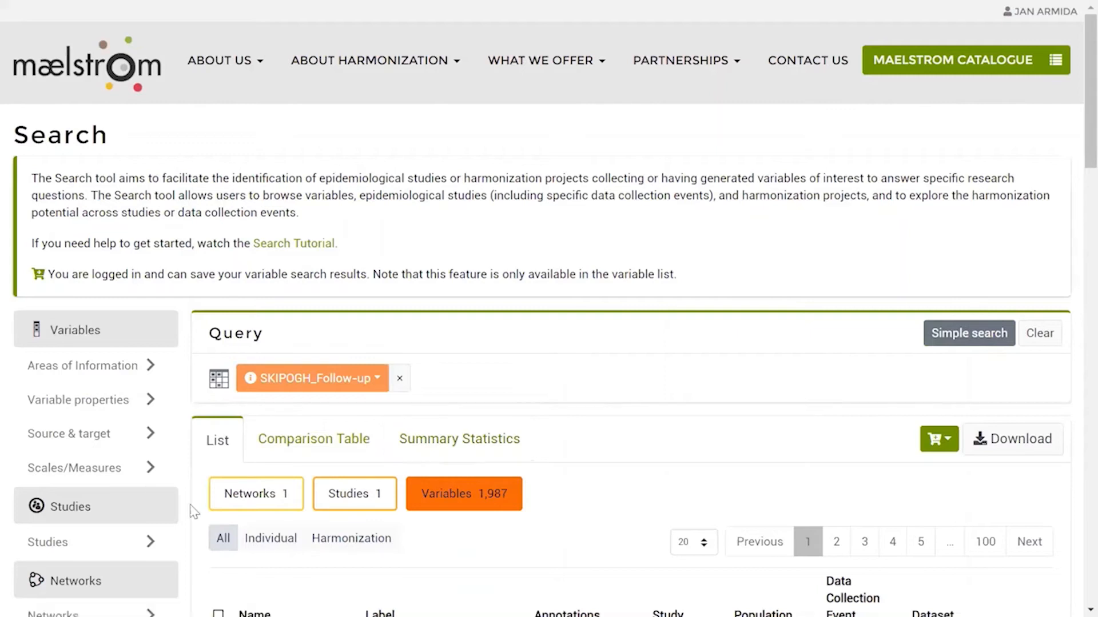
{"action": "scroll", "coordinate": [195, 511], "scroll_direction": "down", "scroll_amount": 3}
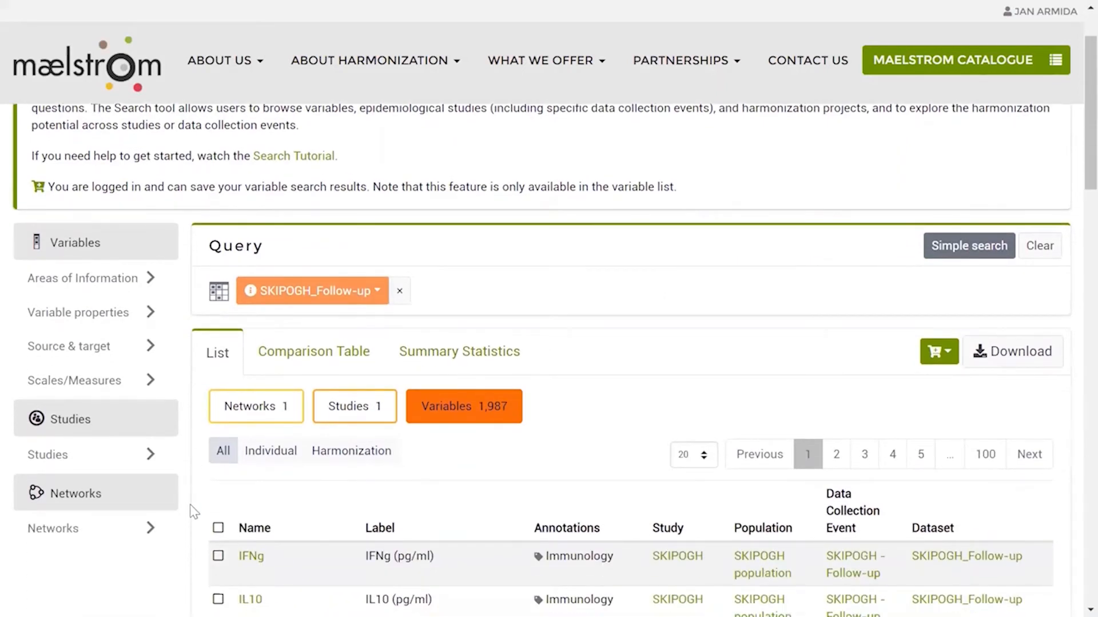
{"action": "scroll", "coordinate": [194, 510], "scroll_direction": "down", "scroll_amount": 1}
{"action": "scroll", "coordinate": [194, 511], "scroll_direction": "down", "scroll_amount": 4}
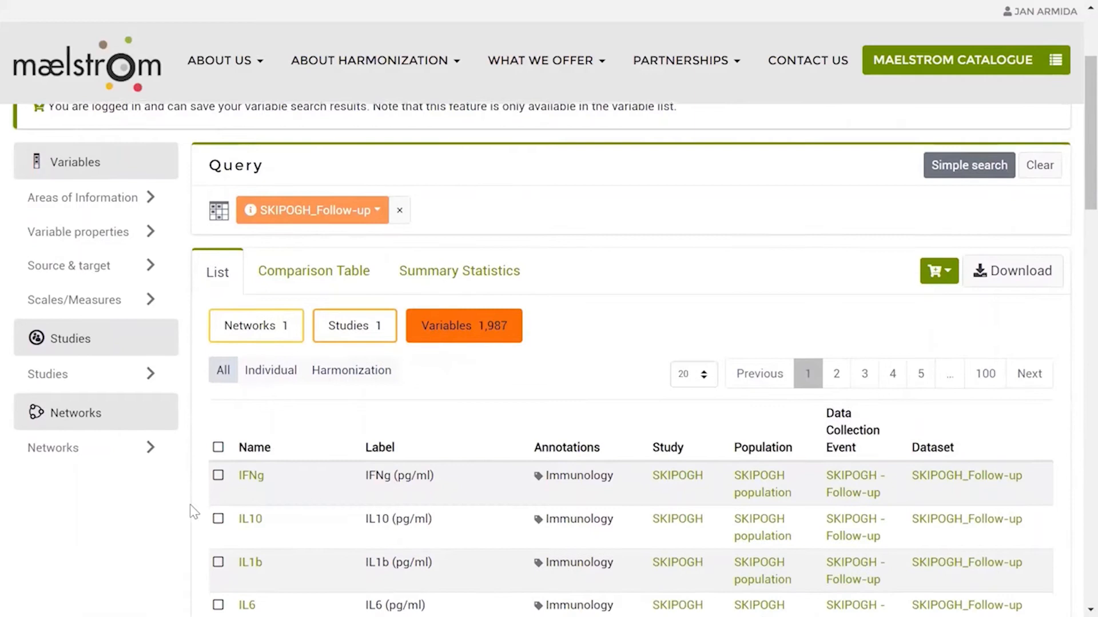
Open the IL10 variable of the SKIPOGH_Follow-up dataset and examine its value type
{"action": "scroll", "coordinate": [195, 511], "scroll_direction": "down", "scroll_amount": 3}
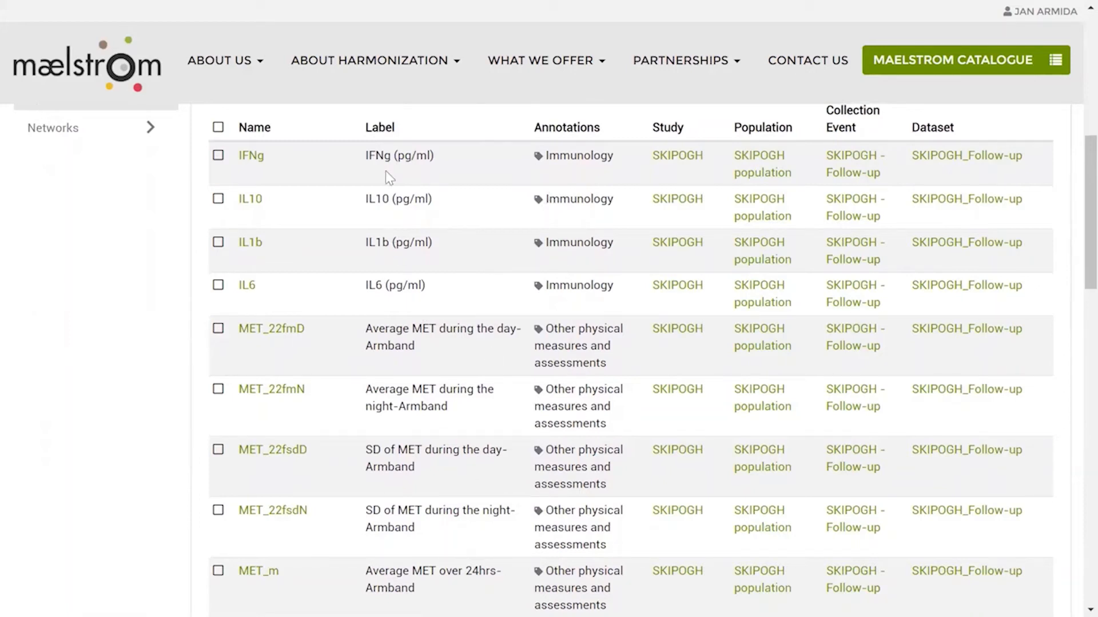
{"action": "left_click", "coordinate": [251, 201]}
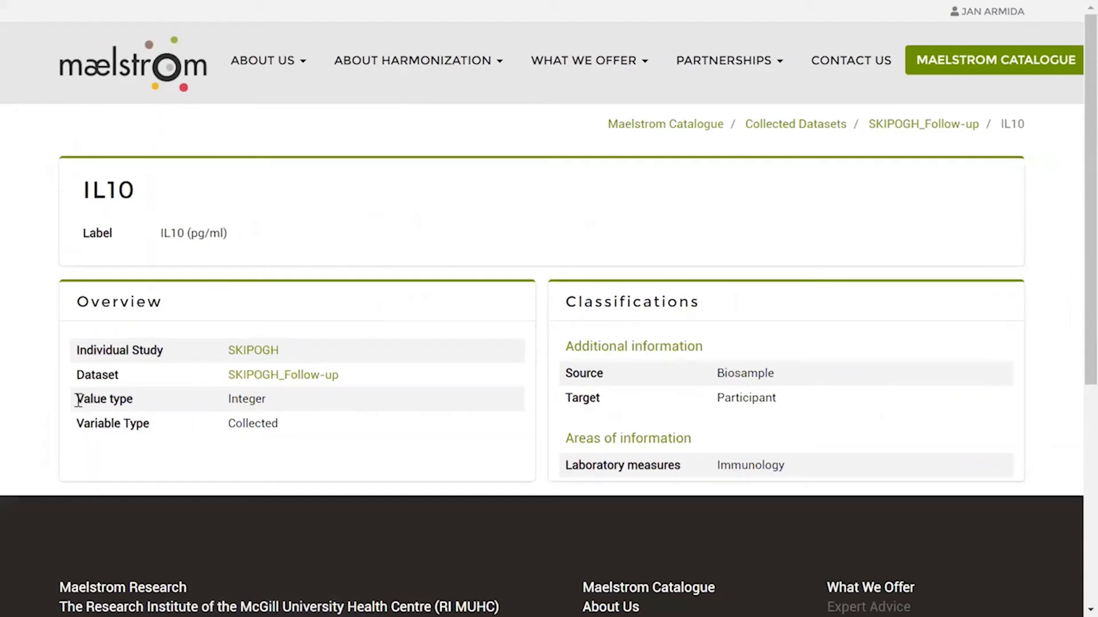
{"action": "left_click_drag", "start_coordinate": [76, 400], "coordinate": [149, 409]}
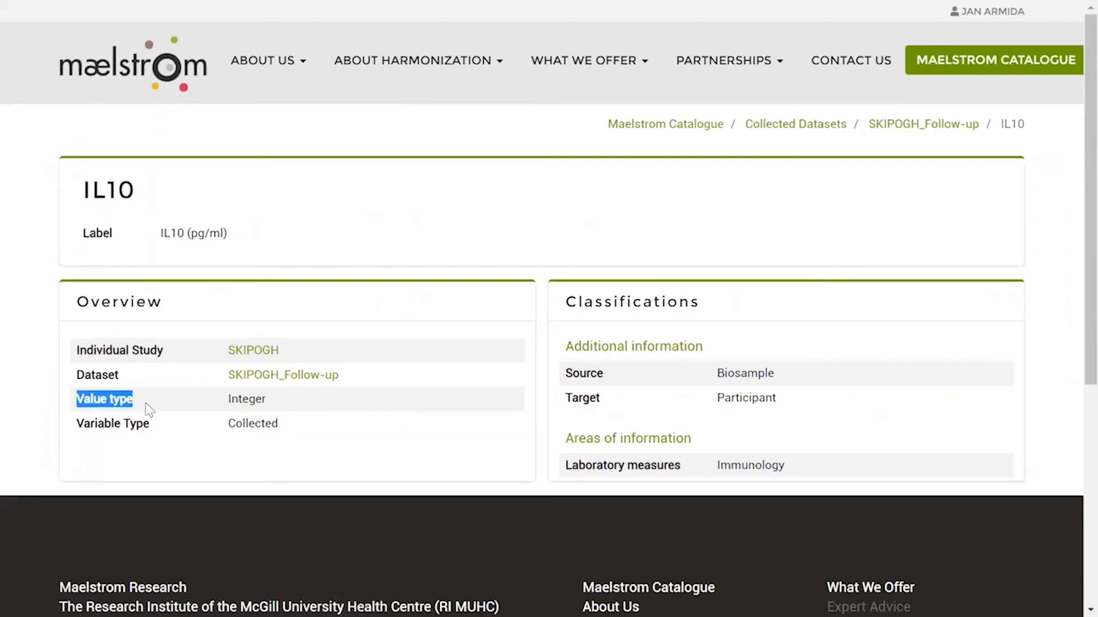
{"action": "left_click", "coordinate": [173, 407]}
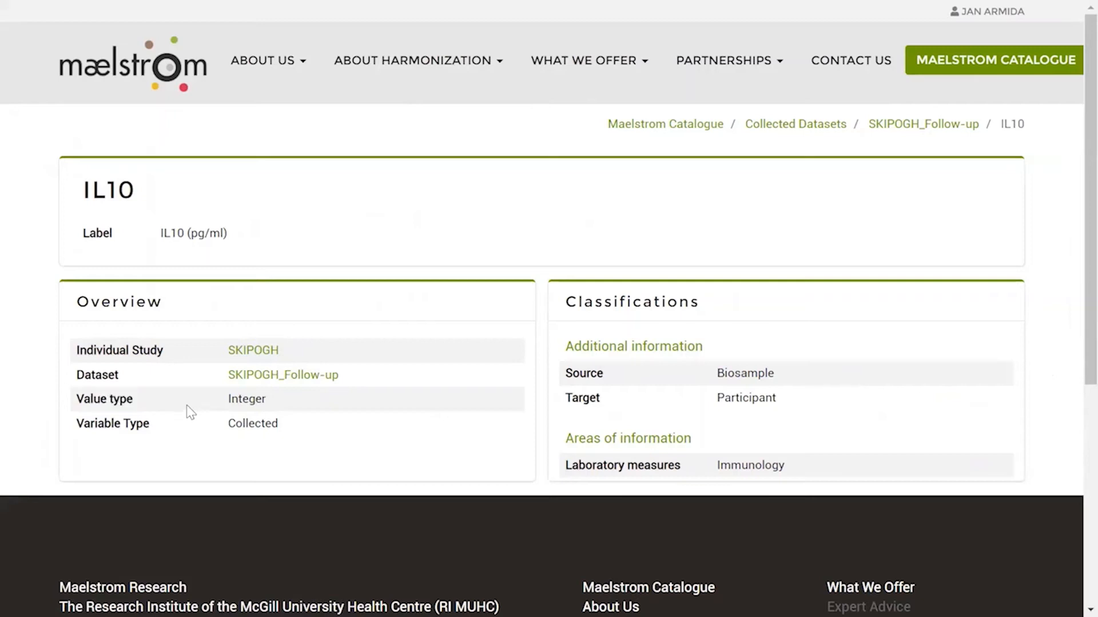
{"action": "double_click", "coordinate": [244, 402]}
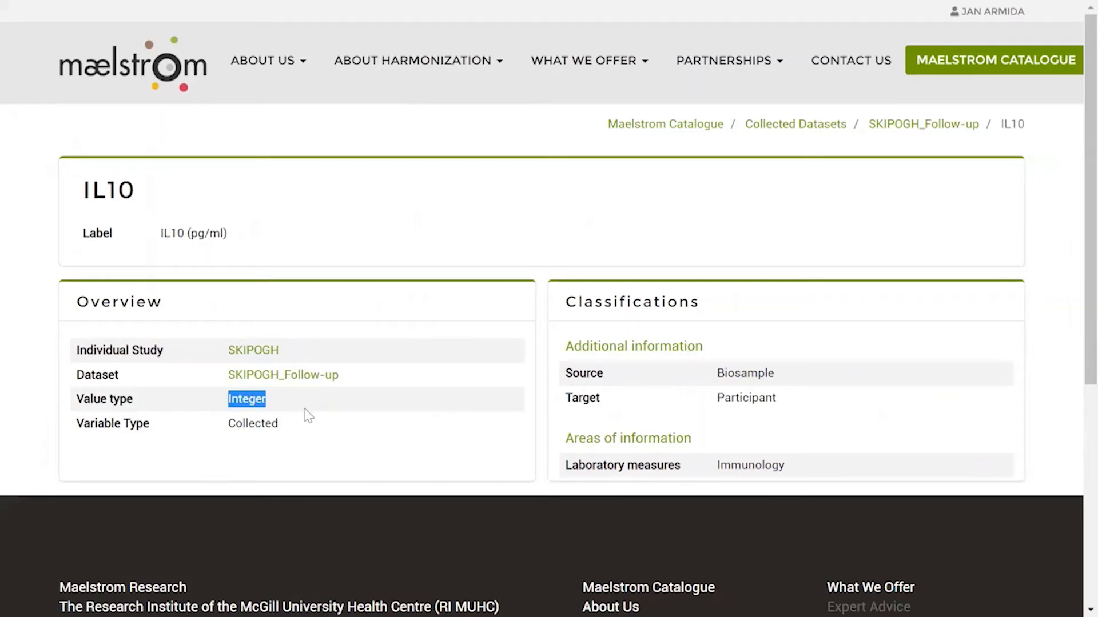
{"action": "left_click", "coordinate": [386, 405]}
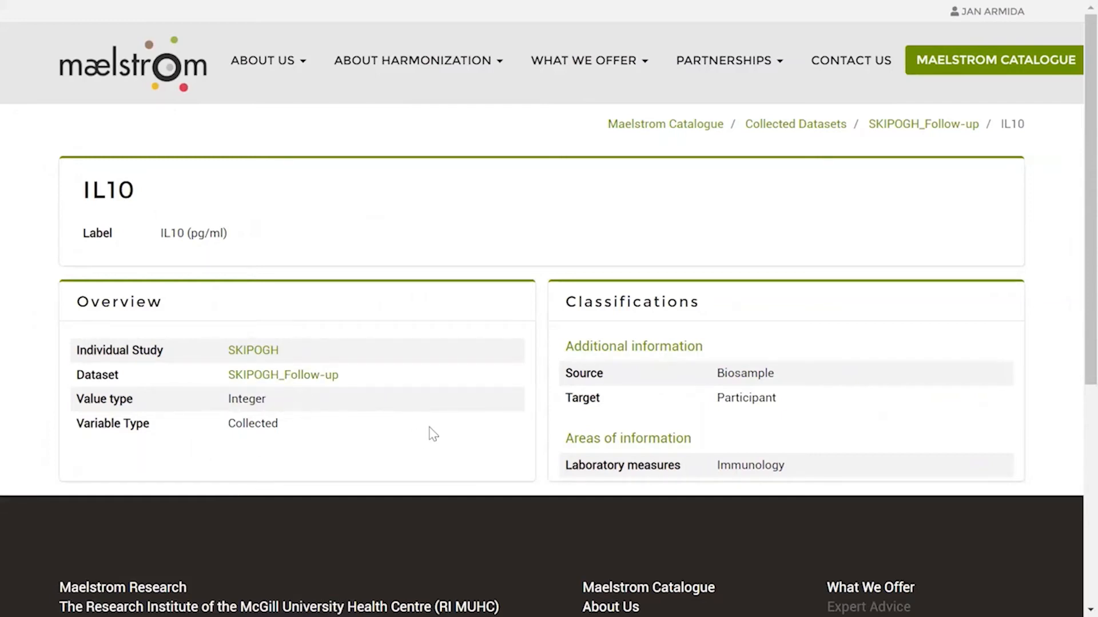
Return to the Maelstrom Catalogue's main page and open the search tool for networks, studies and variables
{"action": "left_click", "coordinate": [971, 76]}
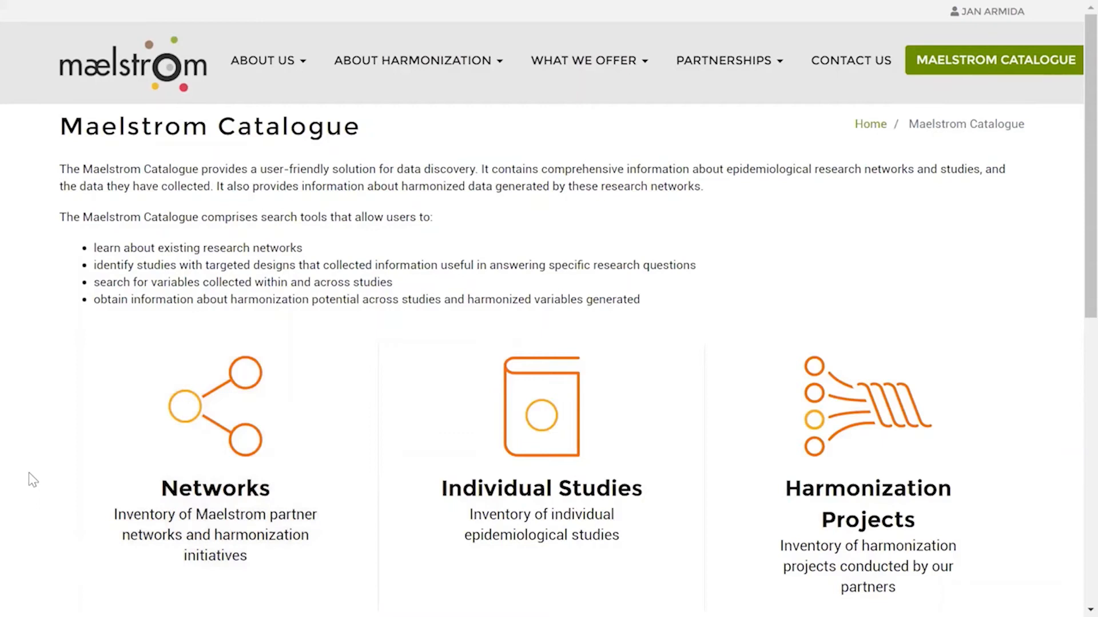
{"action": "scroll", "coordinate": [32, 480], "scroll_direction": "down", "scroll_amount": 3}
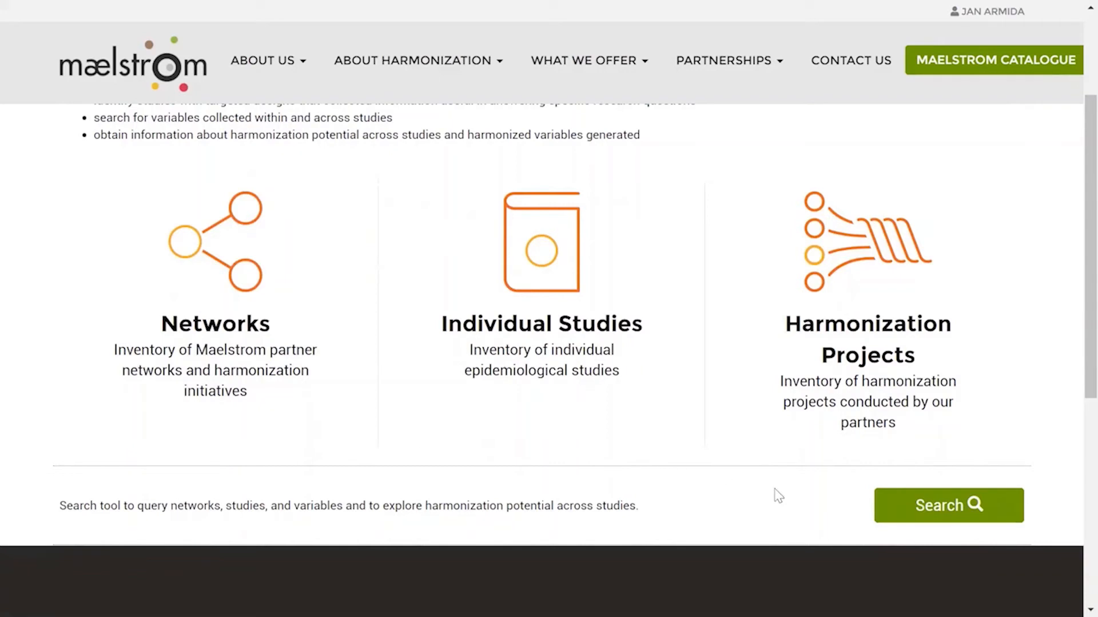
{"action": "left_click", "coordinate": [1006, 513]}
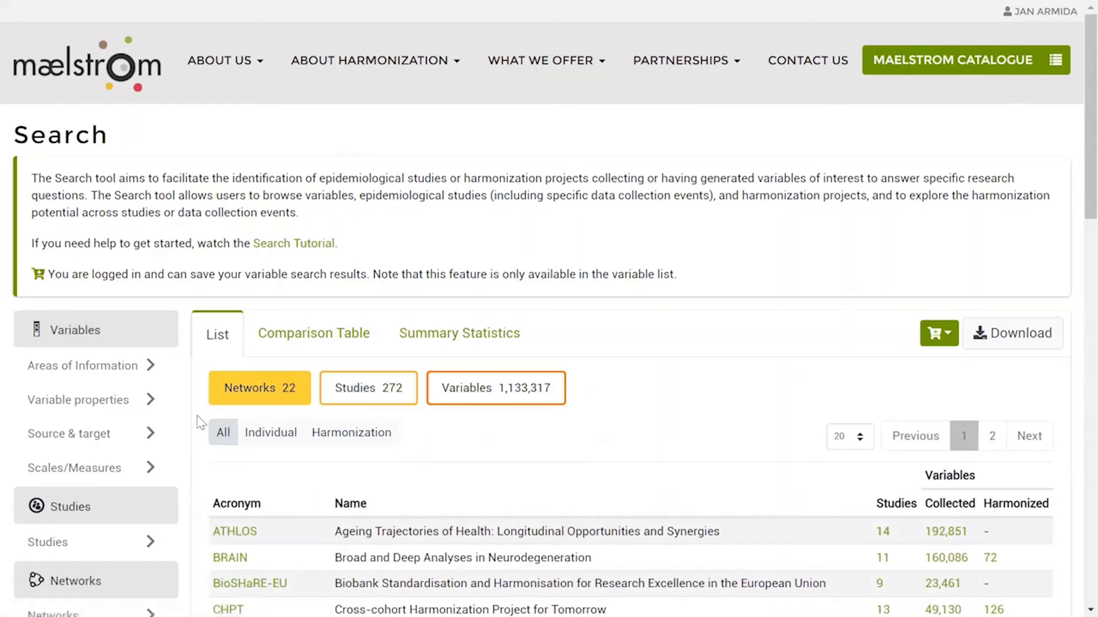
Add Age/birthdate and Sex/gender from the socio-demographic and economic characteristics to the query's areas of information
{"action": "scroll", "coordinate": [200, 423], "scroll_direction": "down", "scroll_amount": 1}
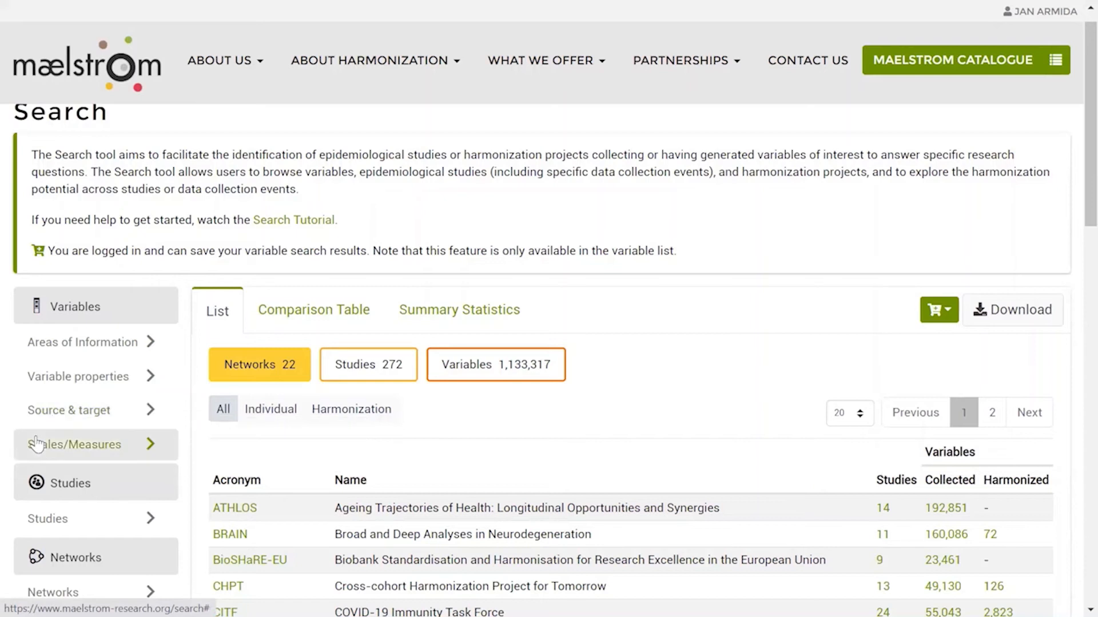
{"action": "left_click", "coordinate": [74, 343]}
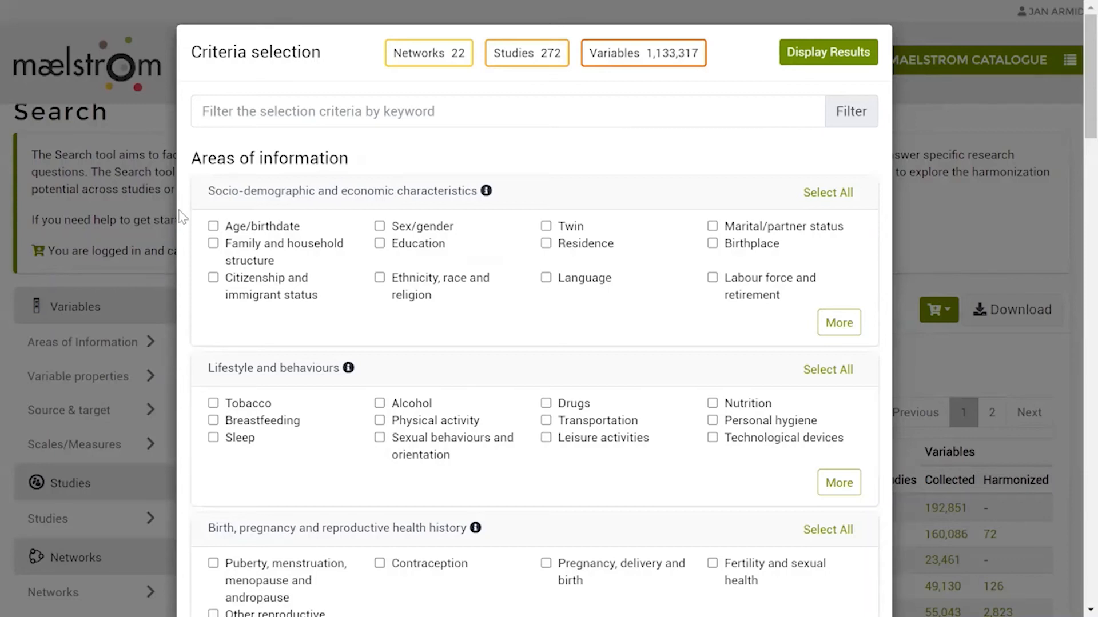
{"action": "left_click_drag", "start_coordinate": [210, 196], "coordinate": [488, 194]}
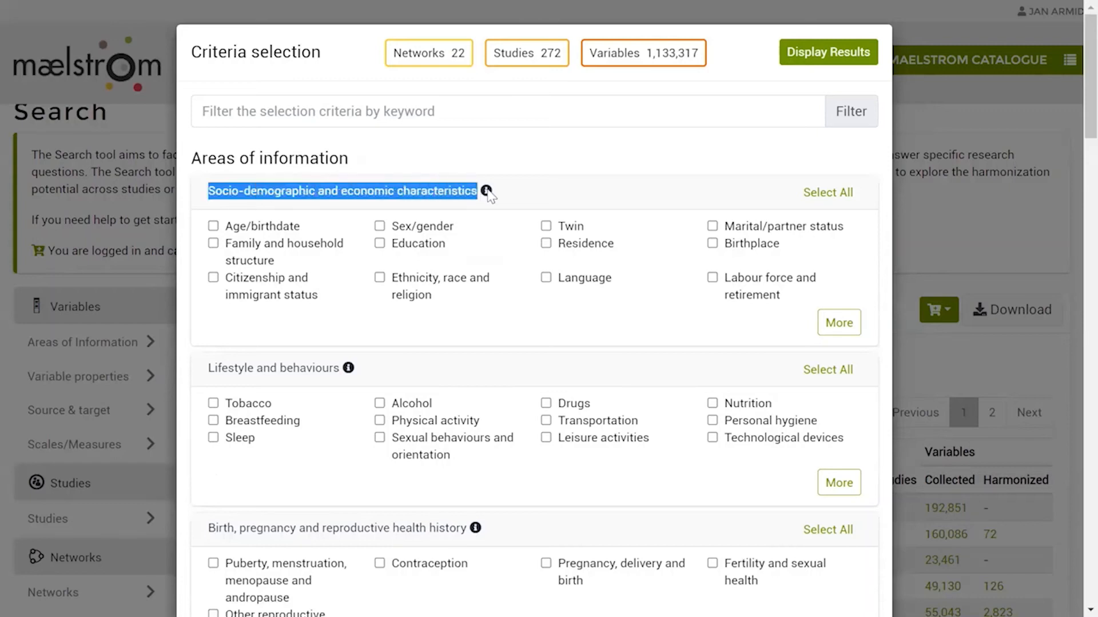
{"action": "left_click", "coordinate": [200, 227]}
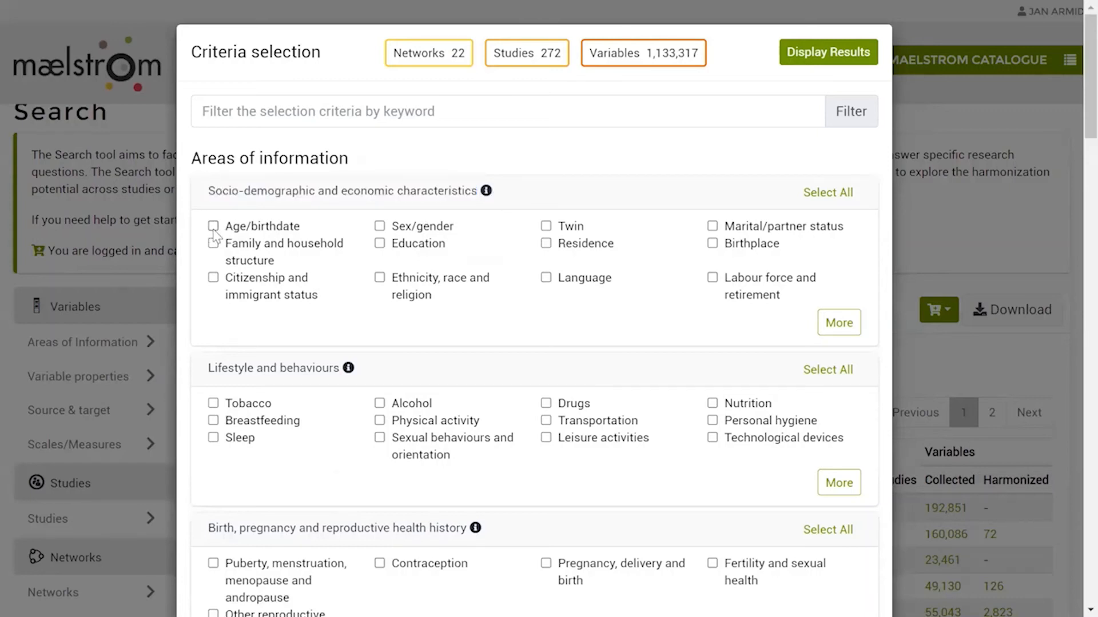
{"action": "left_click", "coordinate": [213, 228]}
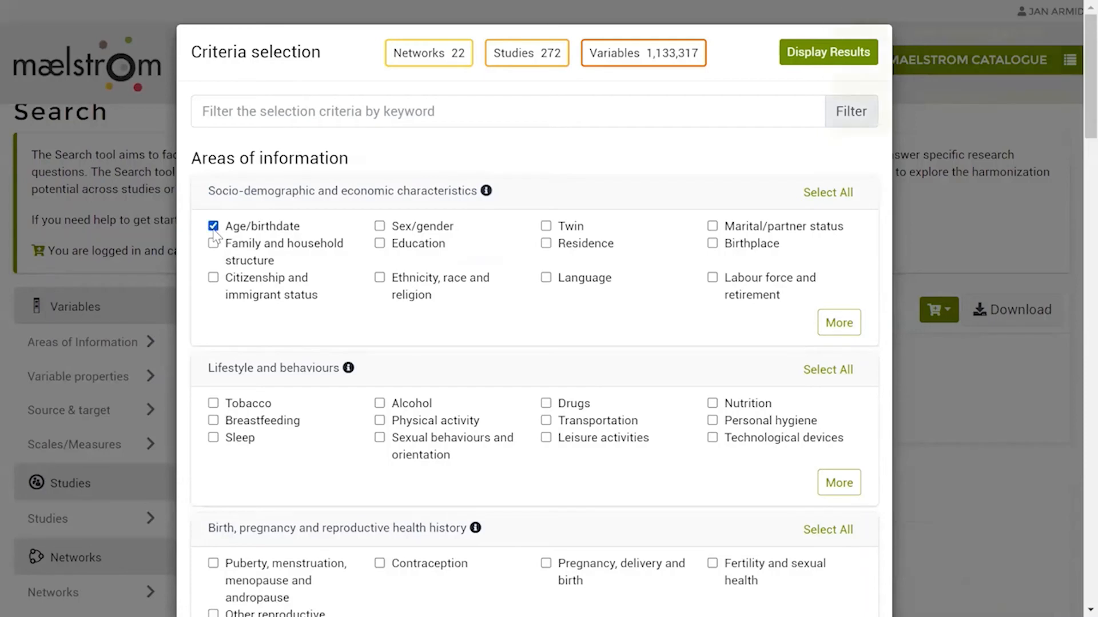
{"action": "left_click", "coordinate": [381, 227]}
Add Tobacco from the Lifestyle and behaviours area to the query
{"action": "left_click_drag", "start_coordinate": [209, 372], "coordinate": [366, 372]}
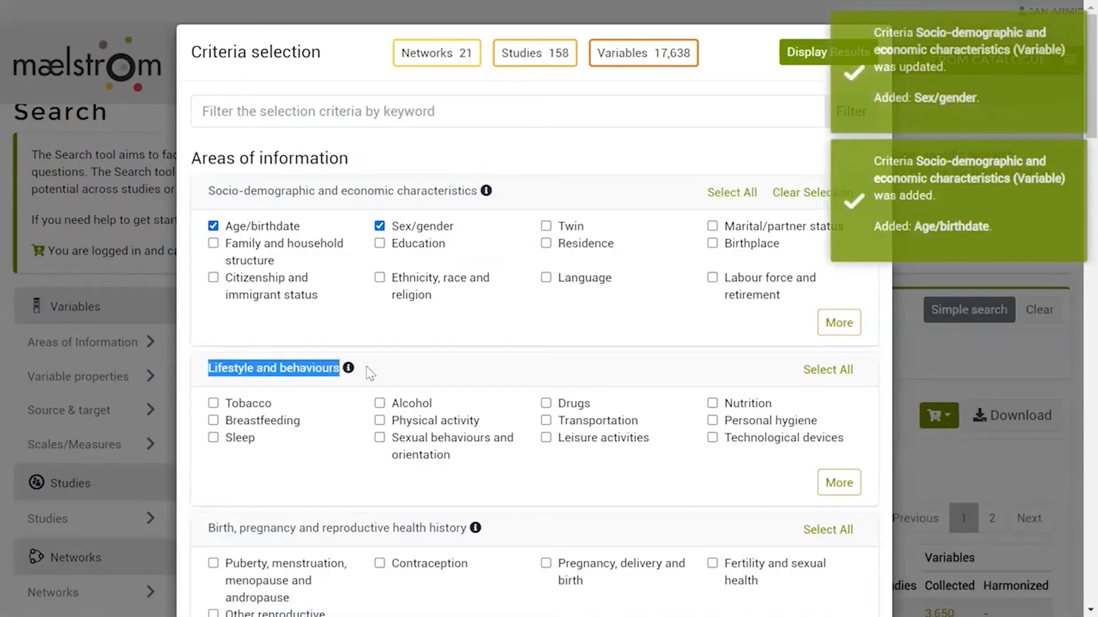
{"action": "left_click", "coordinate": [202, 401]}
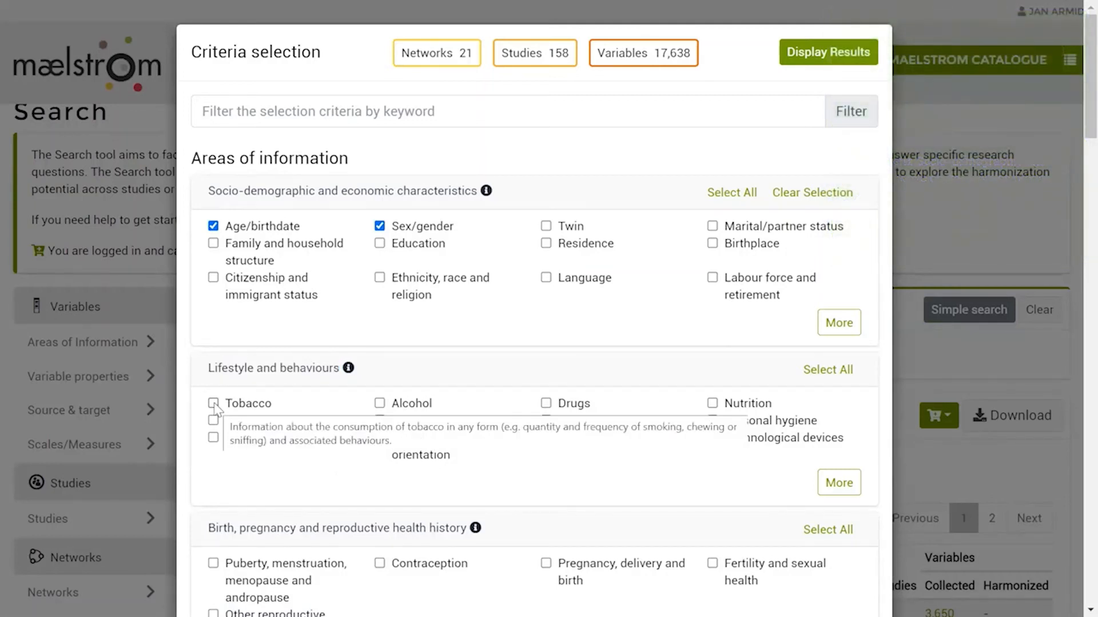
{"action": "left_click", "coordinate": [213, 403]}
Add Diseases of the circulatory system (I00-I99) from the Diseases area to the query
{"action": "scroll", "coordinate": [183, 497], "scroll_direction": "down", "scroll_amount": 5}
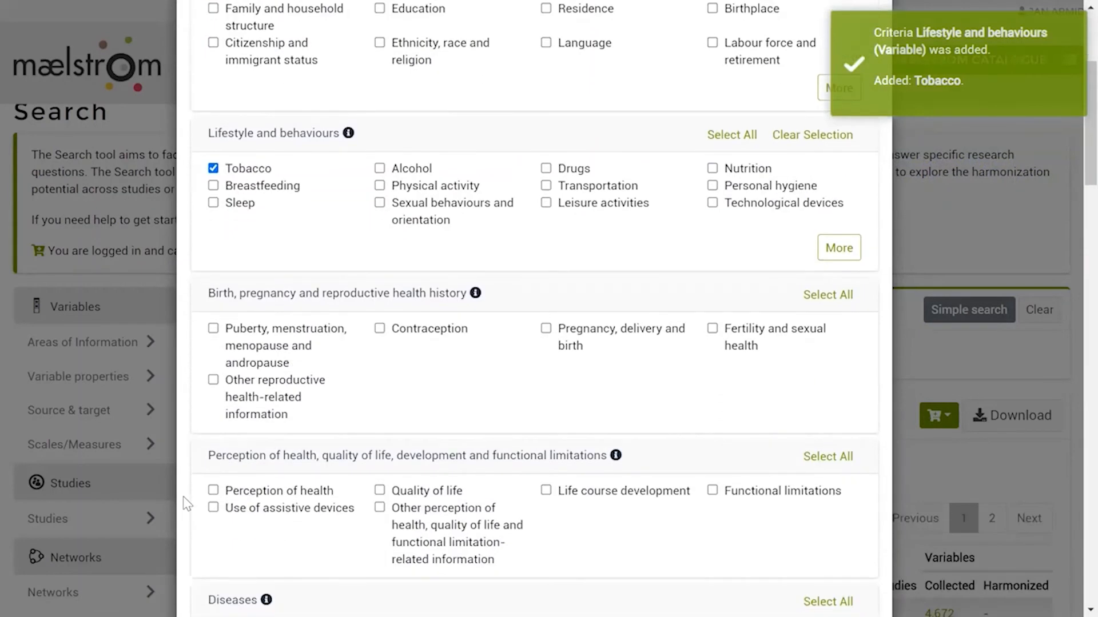
{"action": "scroll", "coordinate": [183, 496], "scroll_direction": "down", "scroll_amount": 3}
{"action": "scroll", "coordinate": [183, 496], "scroll_direction": "down", "scroll_amount": 4}
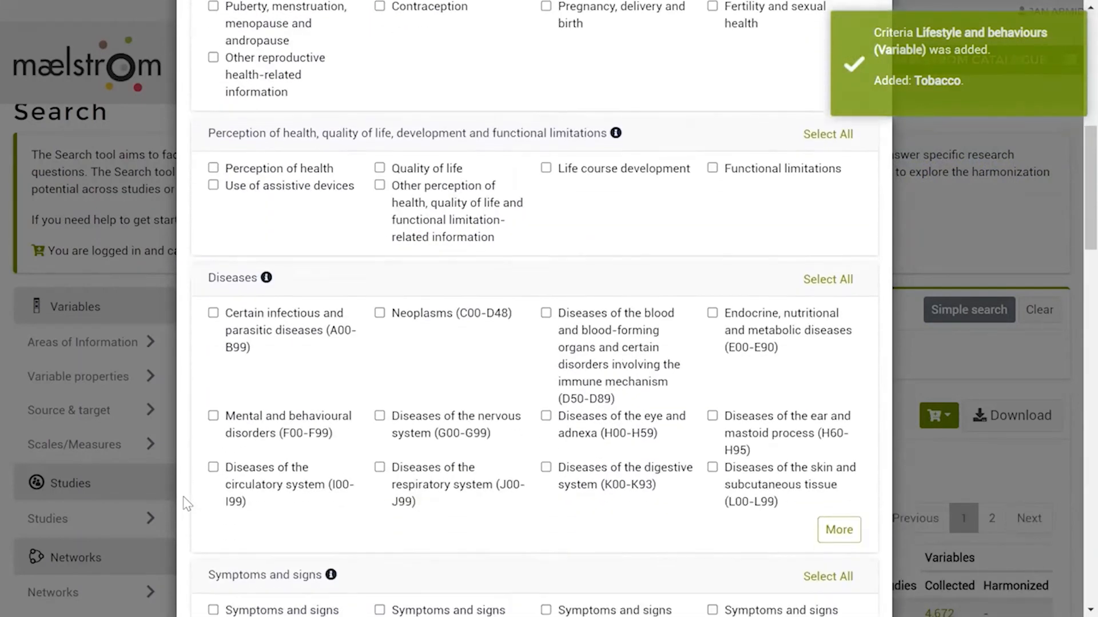
{"action": "left_click_drag", "start_coordinate": [196, 234], "coordinate": [280, 251]}
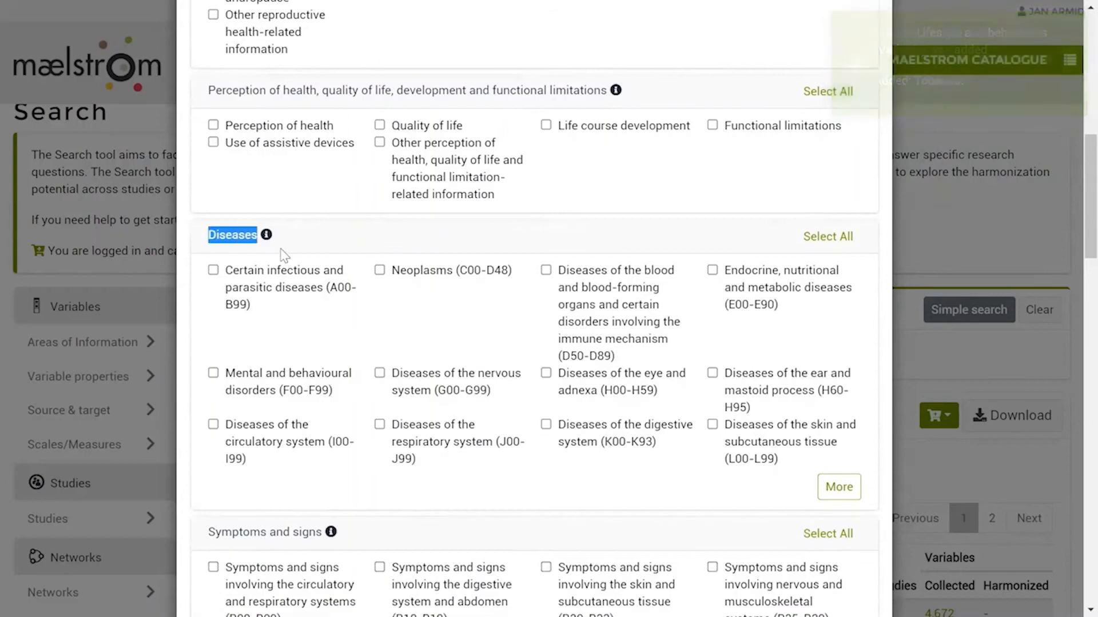
{"action": "left_click", "coordinate": [204, 350]}
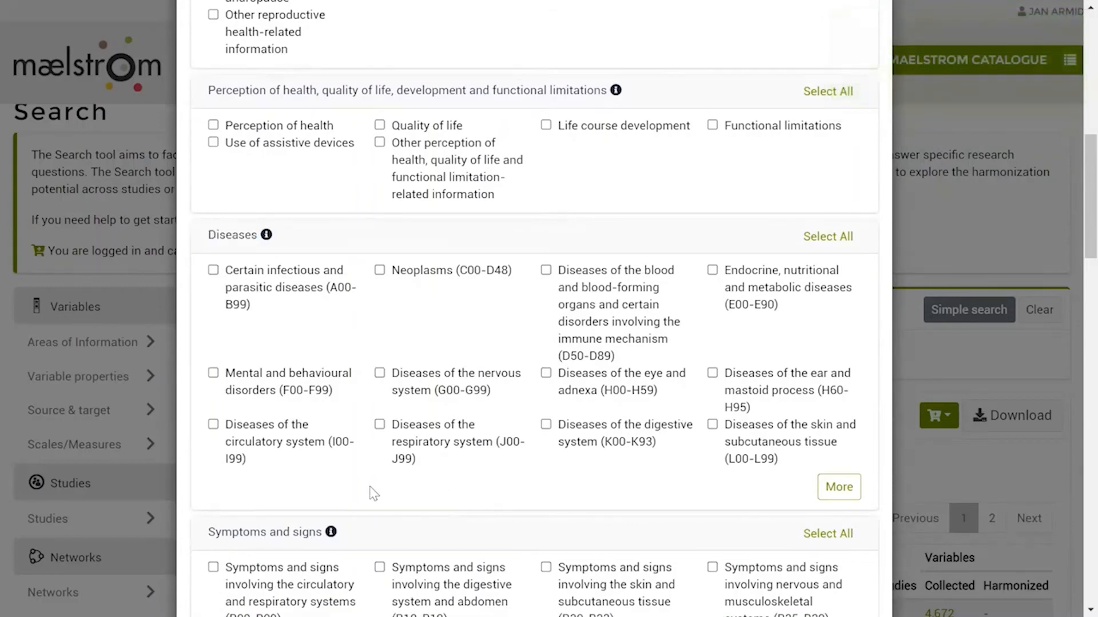
{"action": "left_click", "coordinate": [213, 425]}
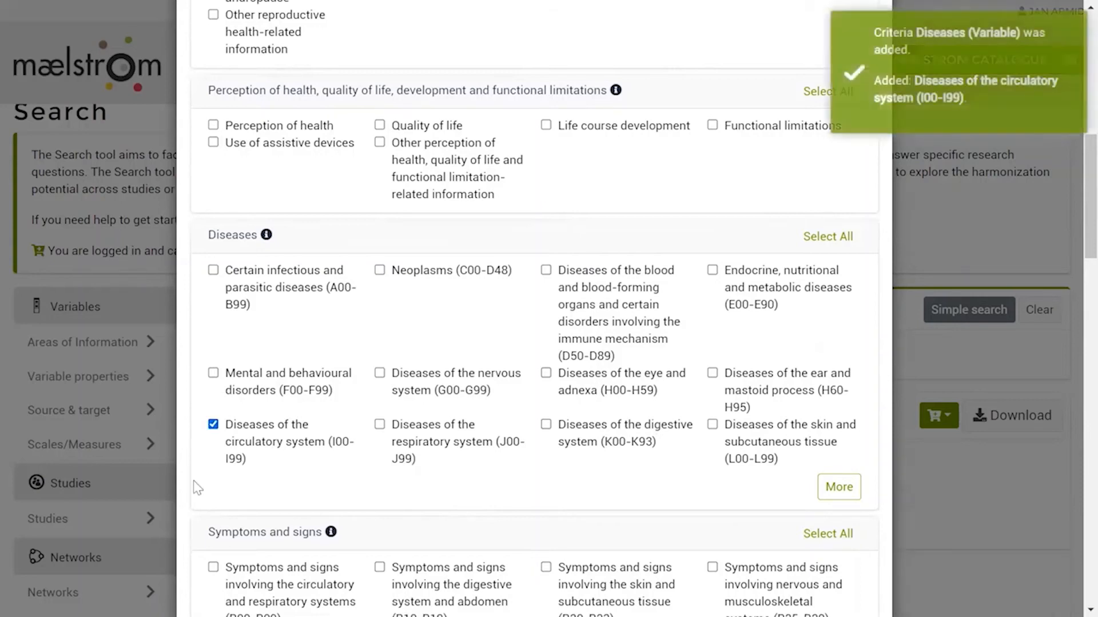
Add Hematology and Immunology from the Laboratory measures area to the query
{"action": "scroll", "coordinate": [192, 523], "scroll_direction": "down", "scroll_amount": 6}
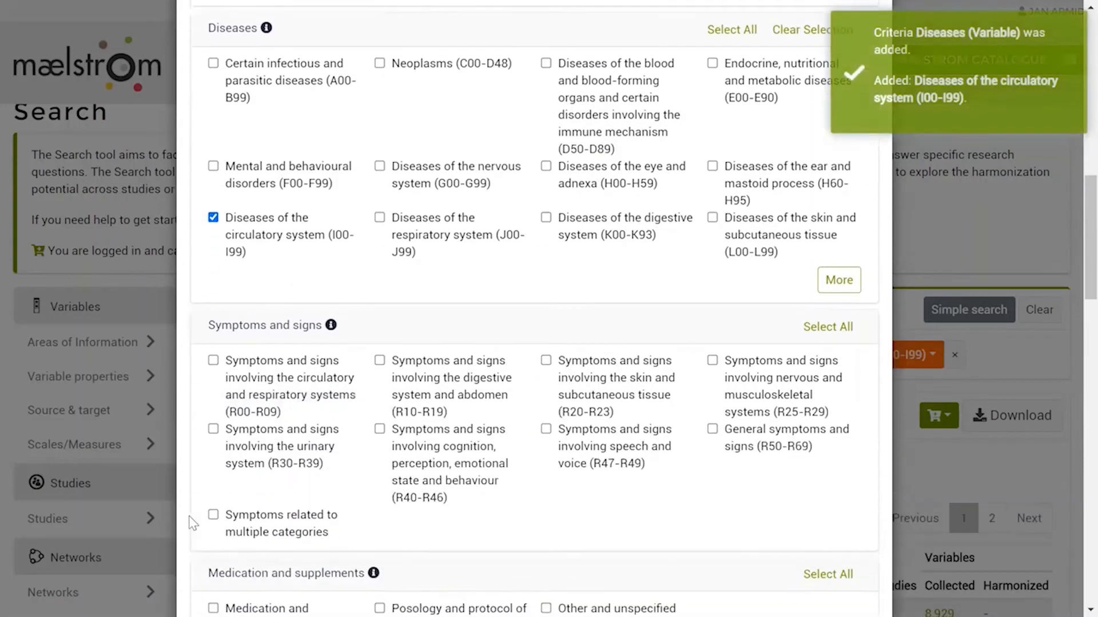
{"action": "scroll", "coordinate": [193, 523], "scroll_direction": "down", "scroll_amount": 6}
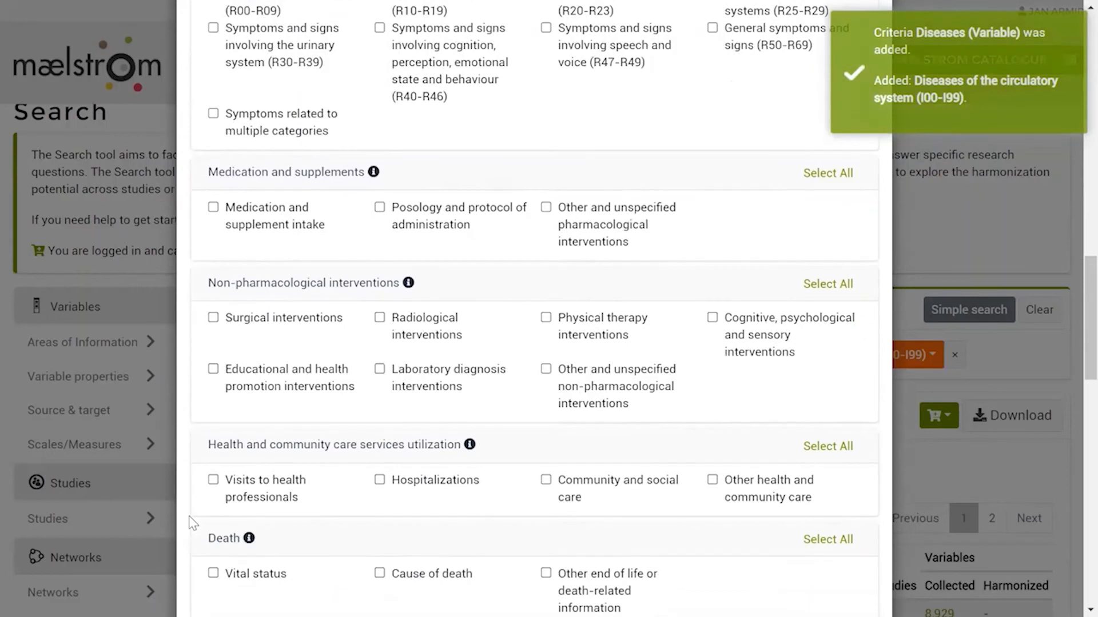
{"action": "scroll", "coordinate": [193, 523], "scroll_direction": "down", "scroll_amount": 5}
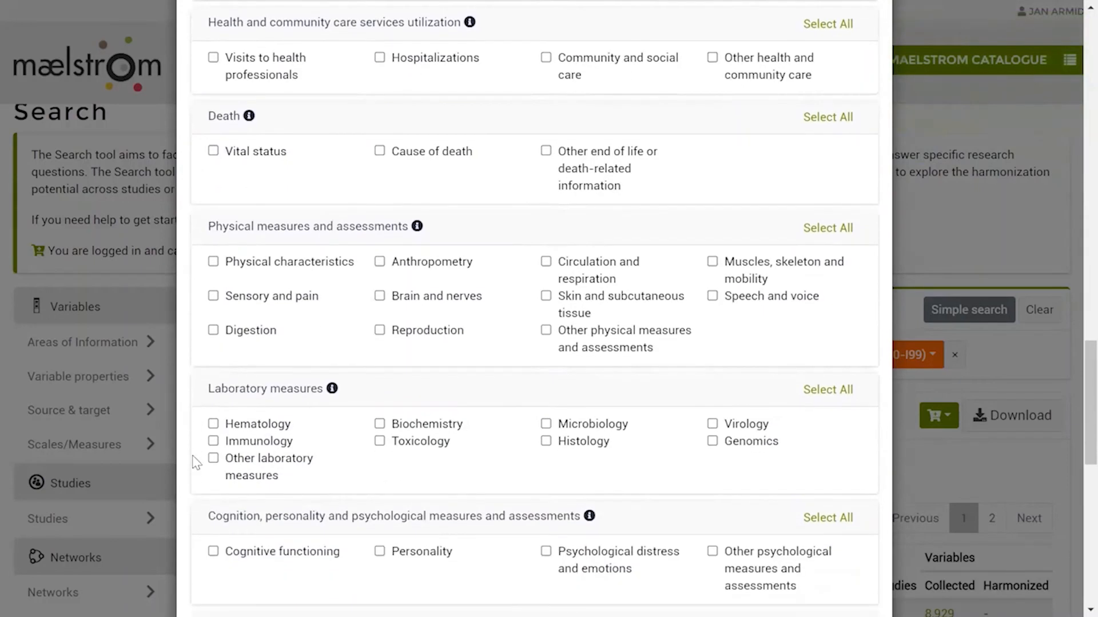
{"action": "triple_click", "coordinate": [269, 393]}
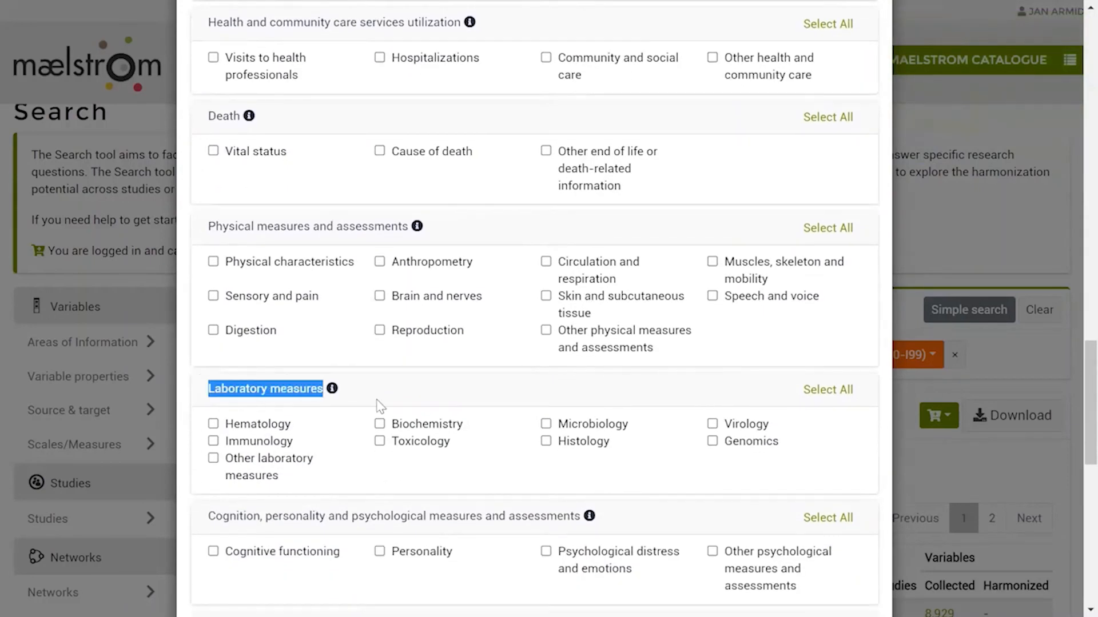
{"action": "left_click", "coordinate": [213, 425]}
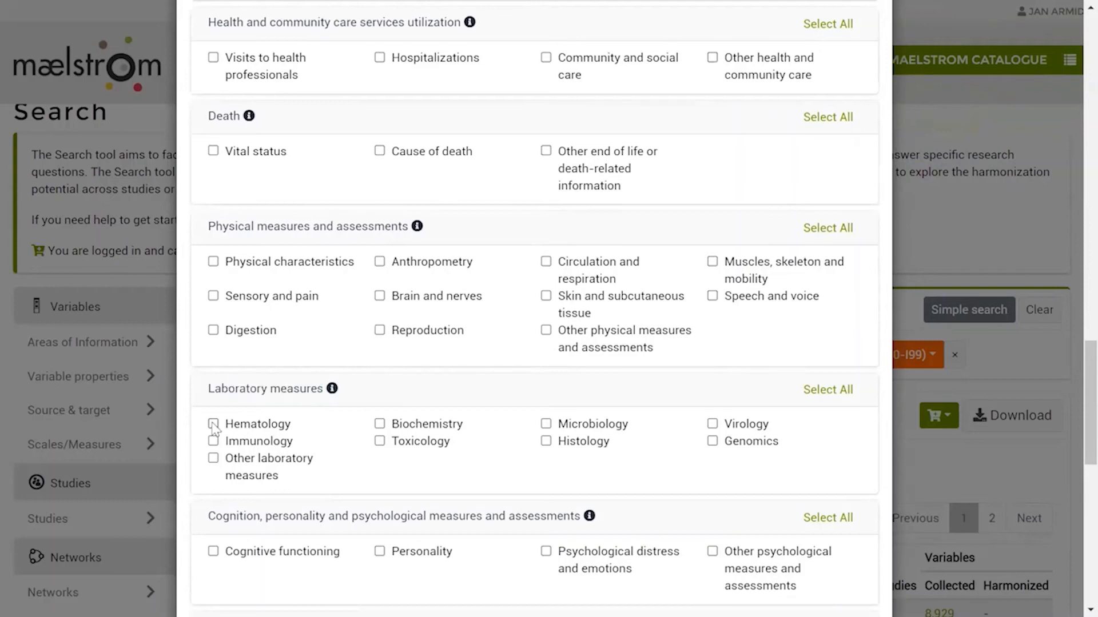
{"action": "left_click", "coordinate": [213, 424]}
{"action": "left_click", "coordinate": [213, 441]}
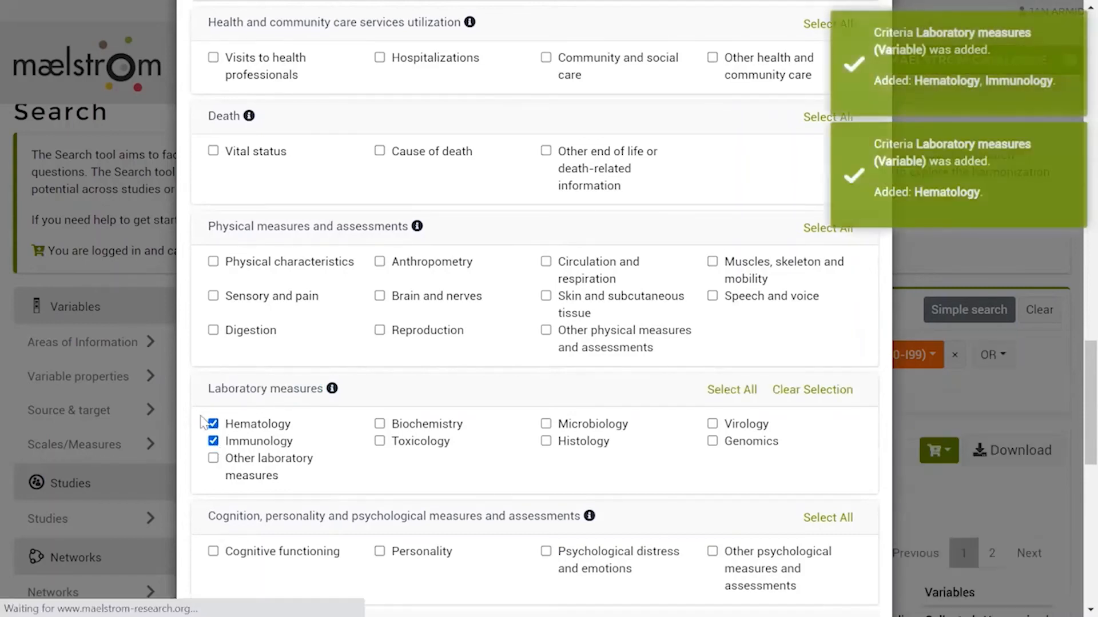
Review the selected criteria and the totals of matching networks, studies and variables, and close the criteria selection
{"action": "scroll", "coordinate": [185, 376], "scroll_direction": "up", "scroll_amount": 12}
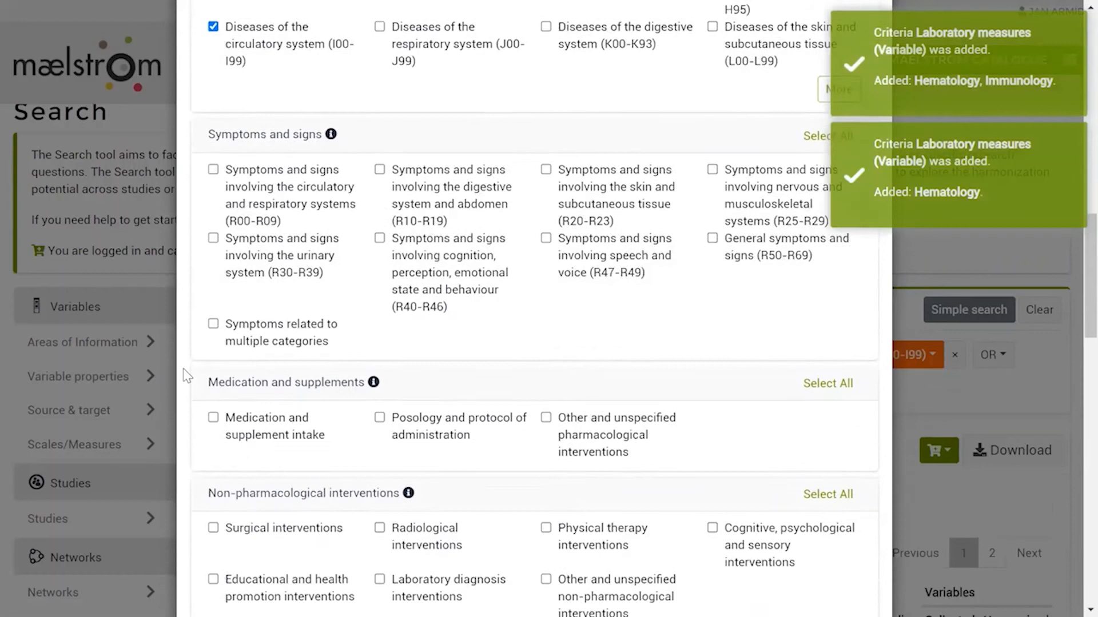
{"action": "scroll", "coordinate": [184, 369], "scroll_direction": "up", "scroll_amount": 10}
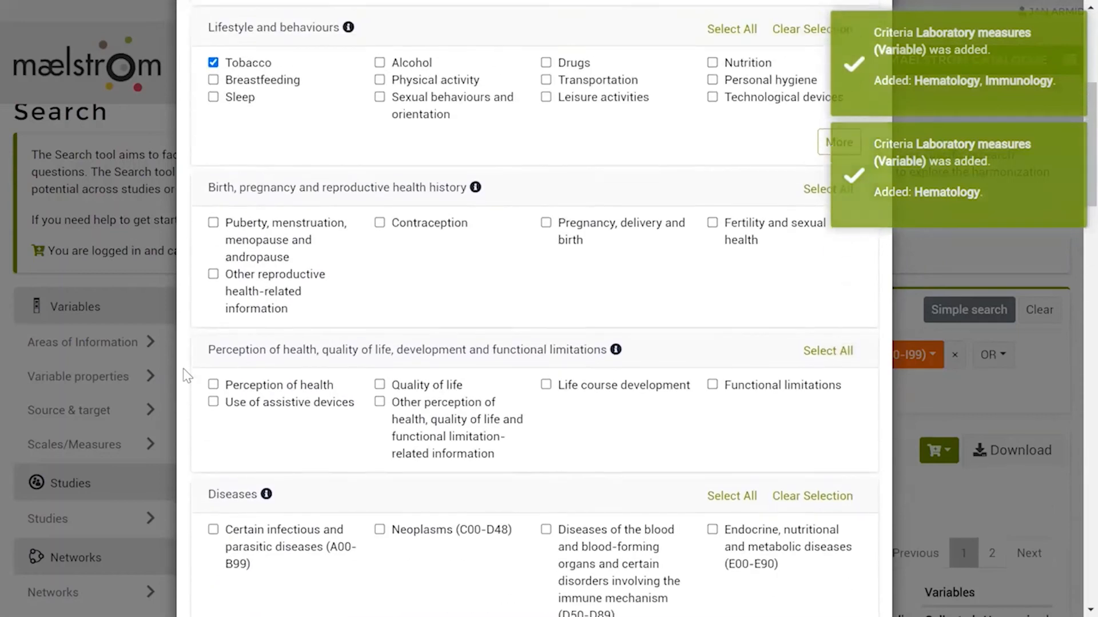
{"action": "scroll", "coordinate": [184, 376], "scroll_direction": "up", "scroll_amount": 5}
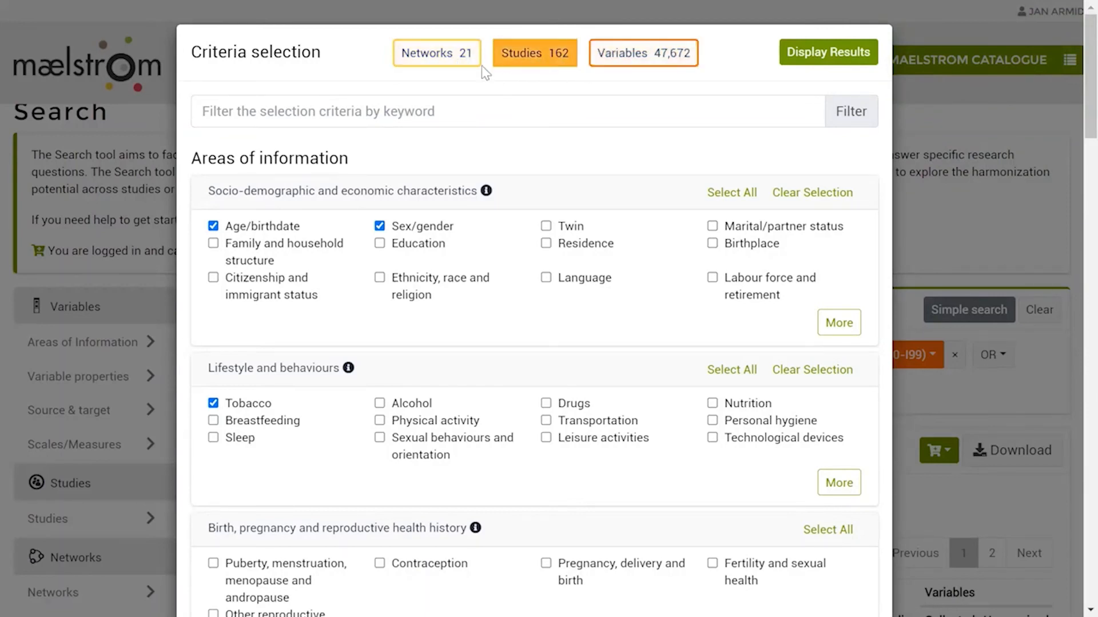
{"action": "left_click", "coordinate": [149, 120]}
Examine the variable properties and the source and target criteria without selecting any, and return to the query
{"action": "left_click", "coordinate": [118, 384]}
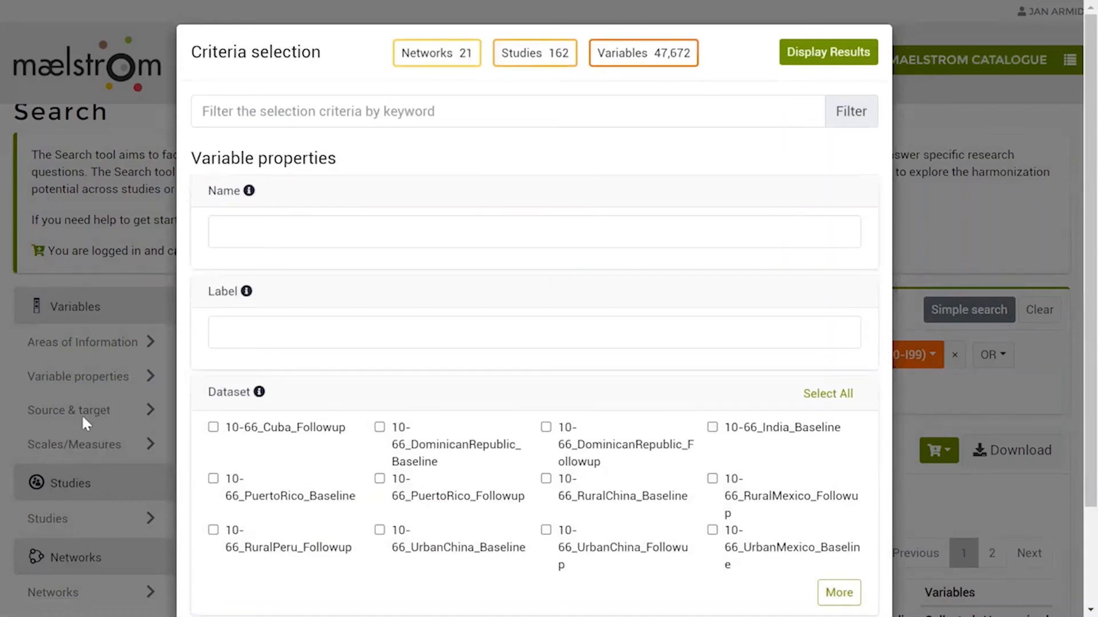
{"action": "left_click", "coordinate": [43, 407]}
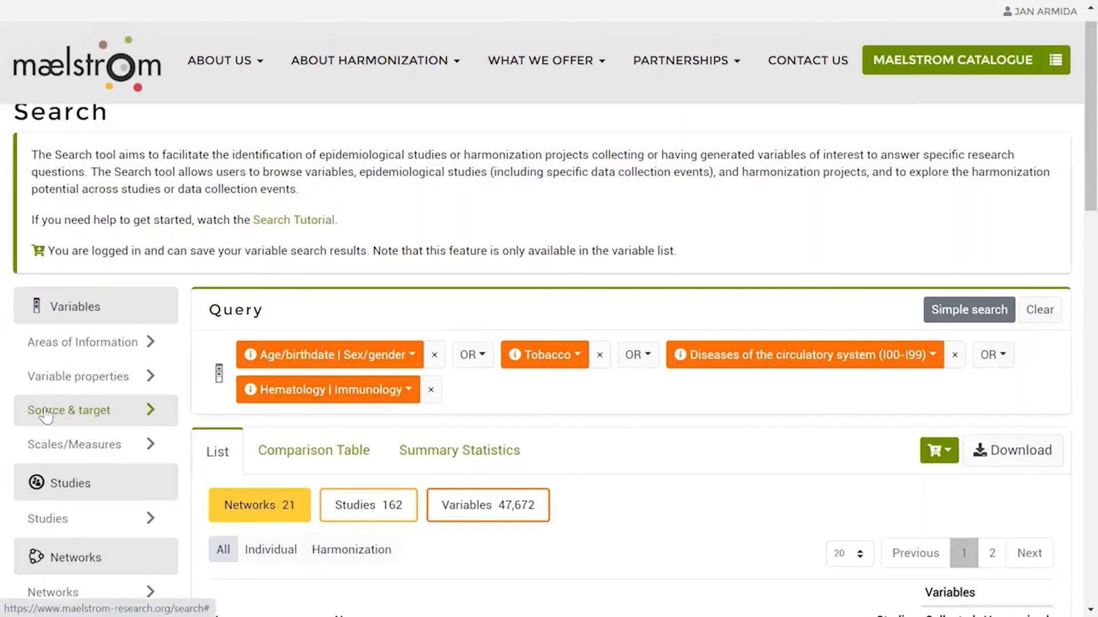
{"action": "left_click", "coordinate": [44, 411]}
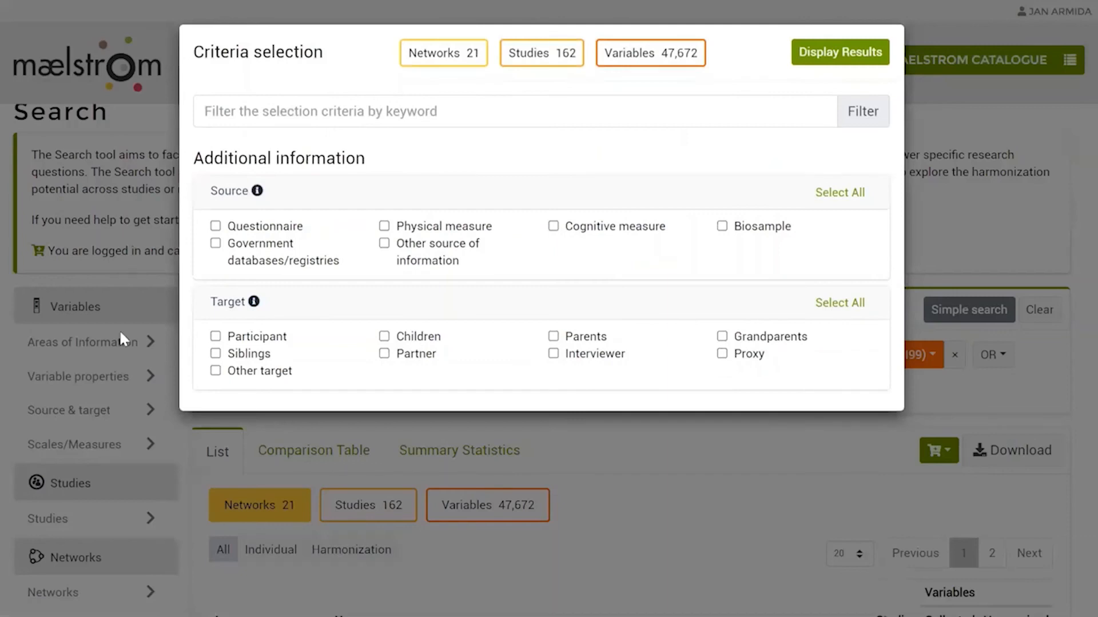
{"action": "left_click", "coordinate": [6, 439]}
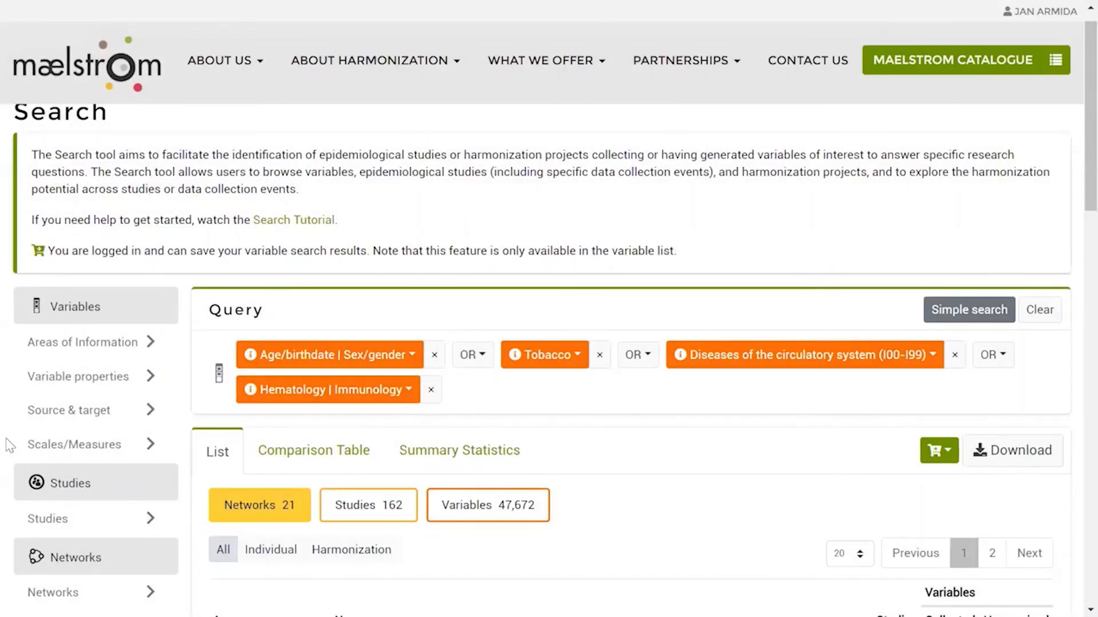
{"action": "scroll", "coordinate": [10, 445], "scroll_direction": "down", "scroll_amount": 2}
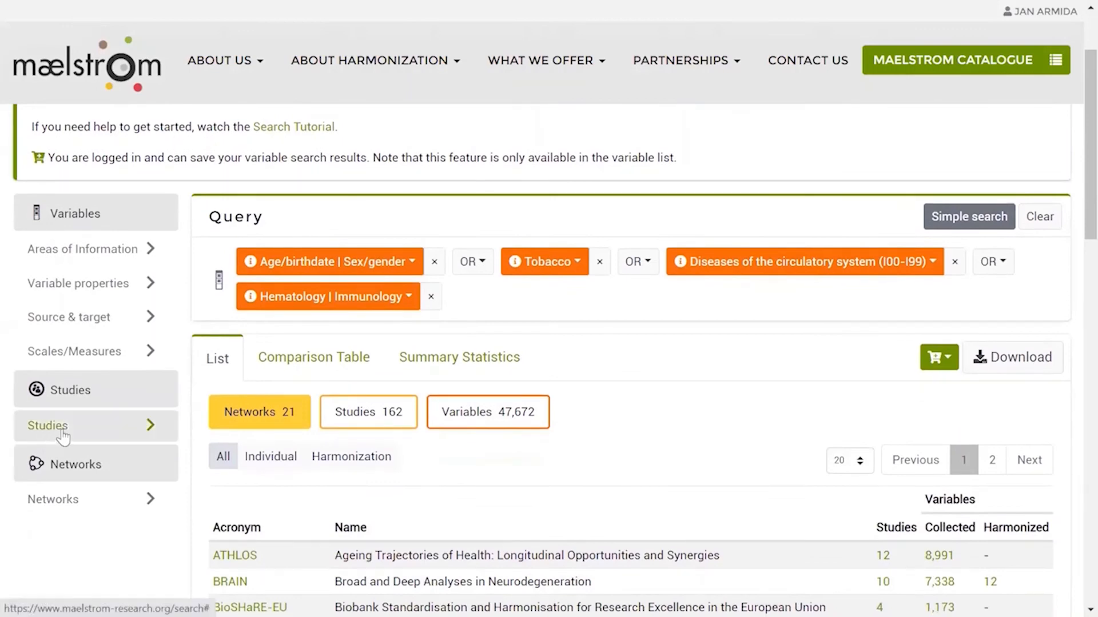
Add study criteria to the query for Blood biosamples as a data source and Yes for possible access to biosamples
{"action": "left_click", "coordinate": [63, 435]}
{"action": "scroll", "coordinate": [238, 411], "scroll_direction": "down", "scroll_amount": 2}
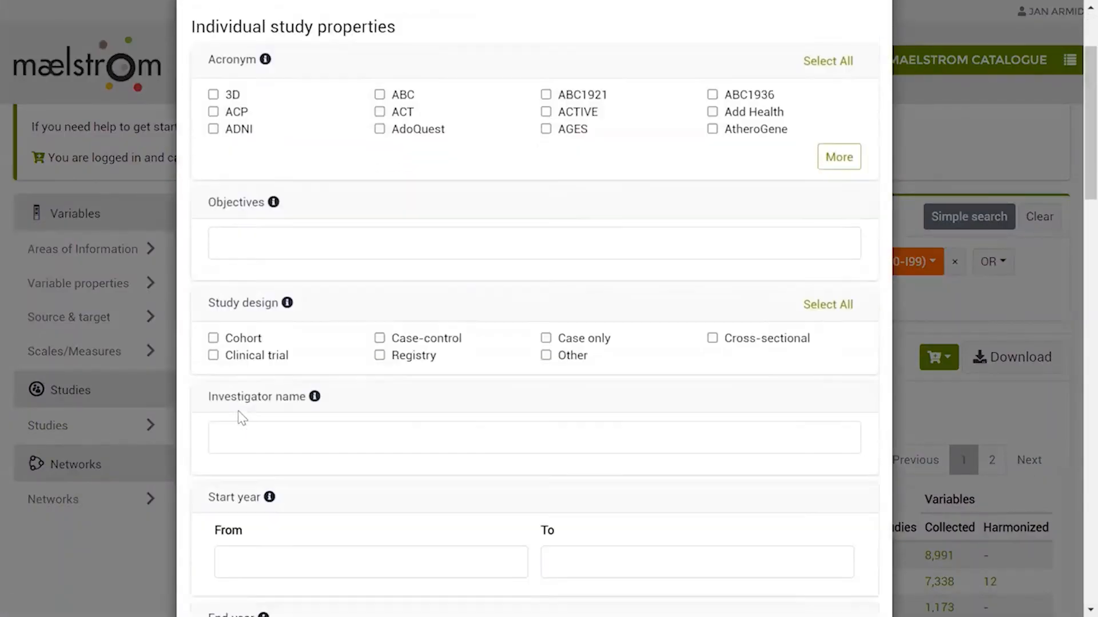
{"action": "scroll", "coordinate": [240, 415], "scroll_direction": "down", "scroll_amount": 10}
{"action": "scroll", "coordinate": [239, 413], "scroll_direction": "down", "scroll_amount": 9}
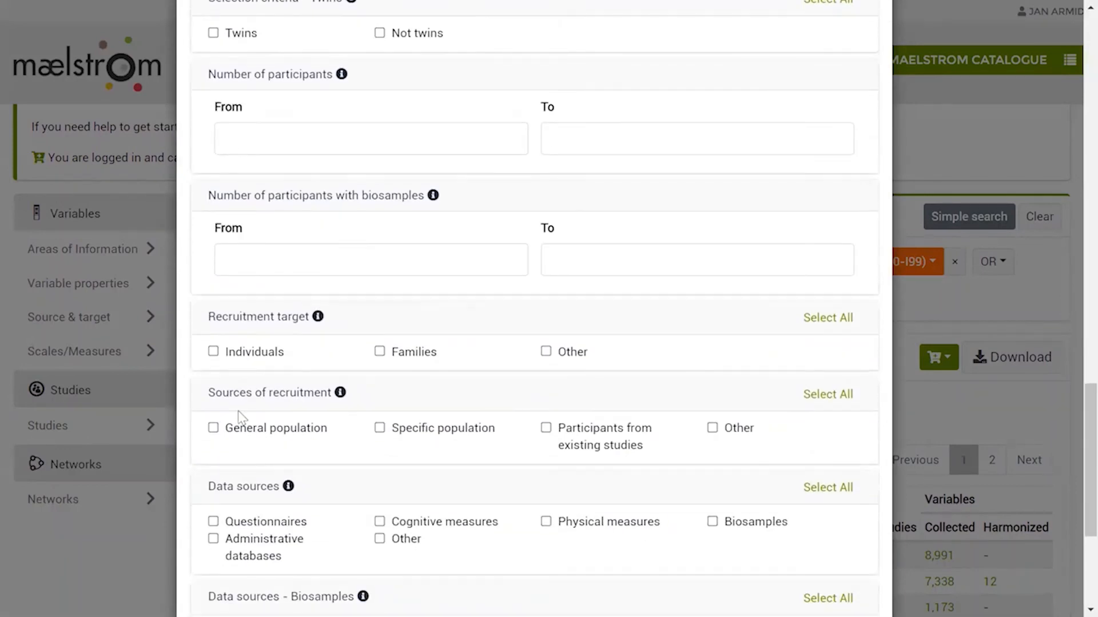
{"action": "scroll", "coordinate": [238, 410], "scroll_direction": "down", "scroll_amount": 5}
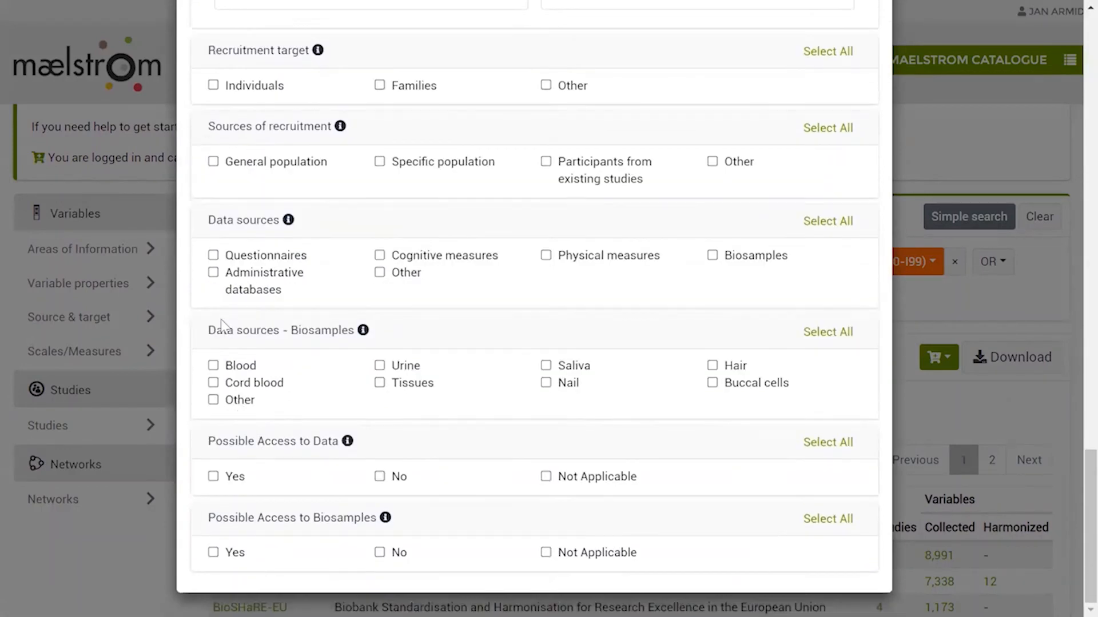
{"action": "left_click", "coordinate": [213, 366]}
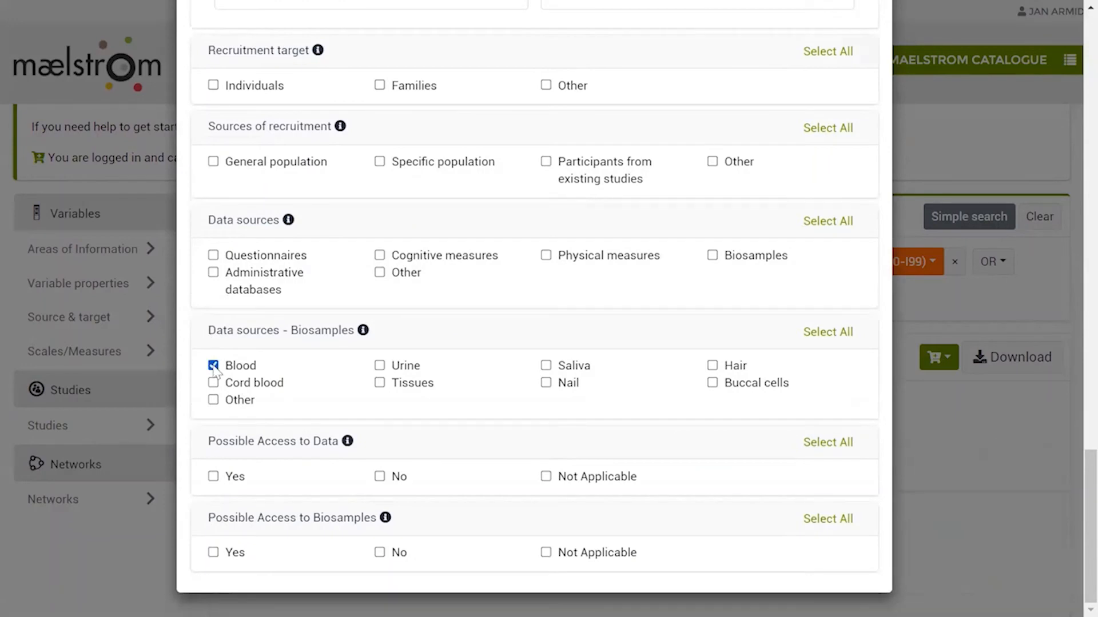
{"action": "left_click", "coordinate": [214, 553]}
{"action": "scroll", "coordinate": [752, 183], "scroll_direction": "up", "scroll_amount": 10}
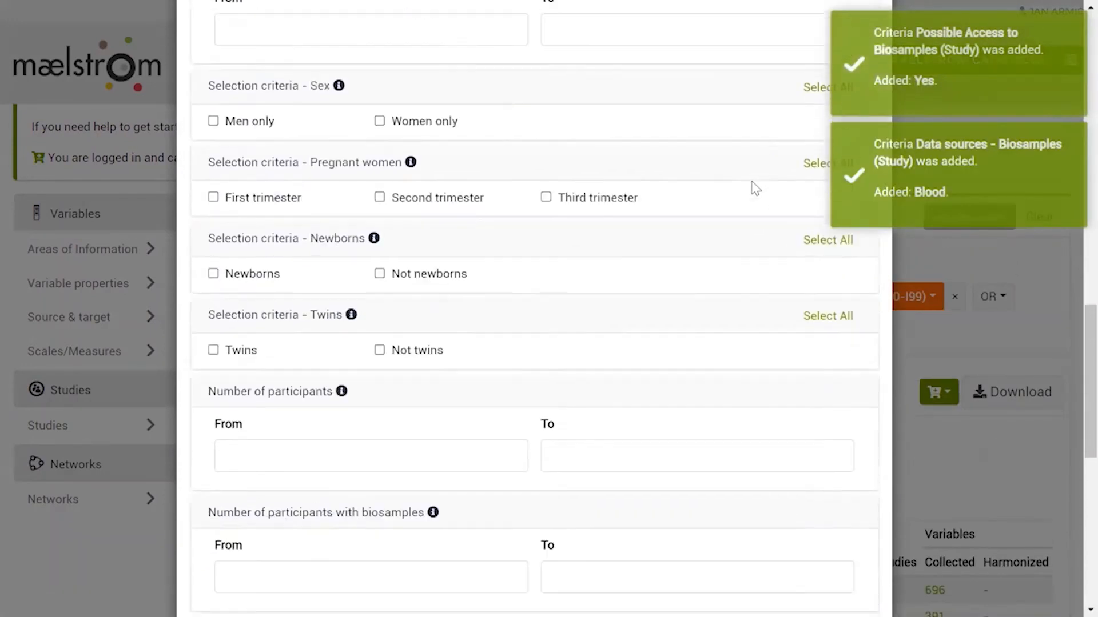
{"action": "scroll", "coordinate": [752, 184], "scroll_direction": "up", "scroll_amount": 10}
{"action": "left_click", "coordinate": [802, 55]}
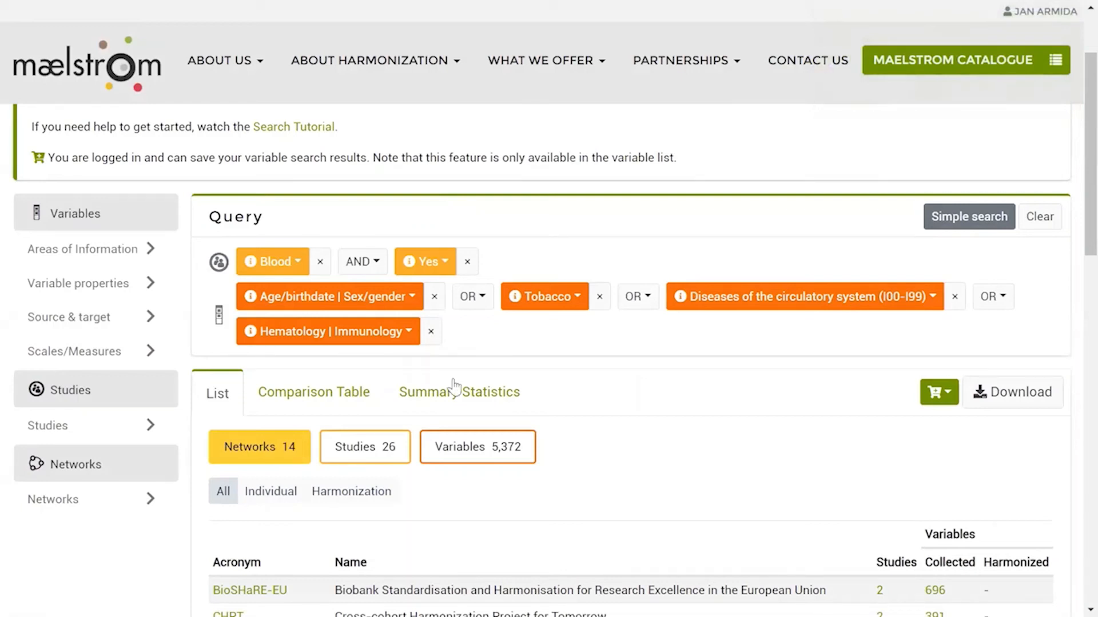
Switch the query to simple search and view the options of the Tobacco criterion without changing them
{"action": "left_click", "coordinate": [964, 224]}
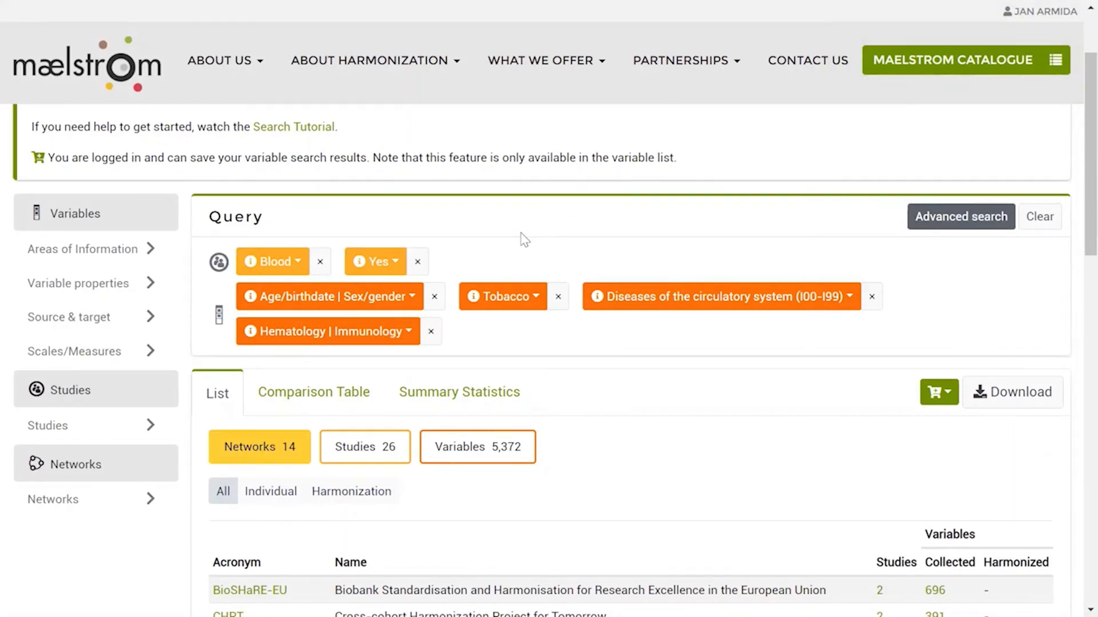
{"action": "left_click", "coordinate": [536, 296]}
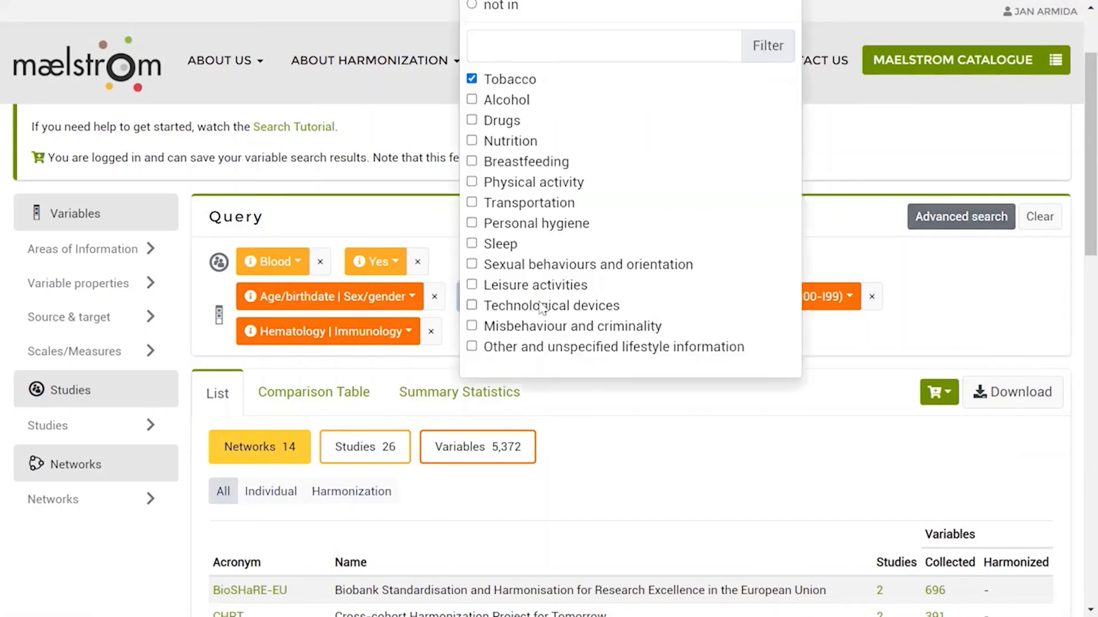
{"action": "scroll", "coordinate": [506, 249], "scroll_direction": "up", "scroll_amount": 2}
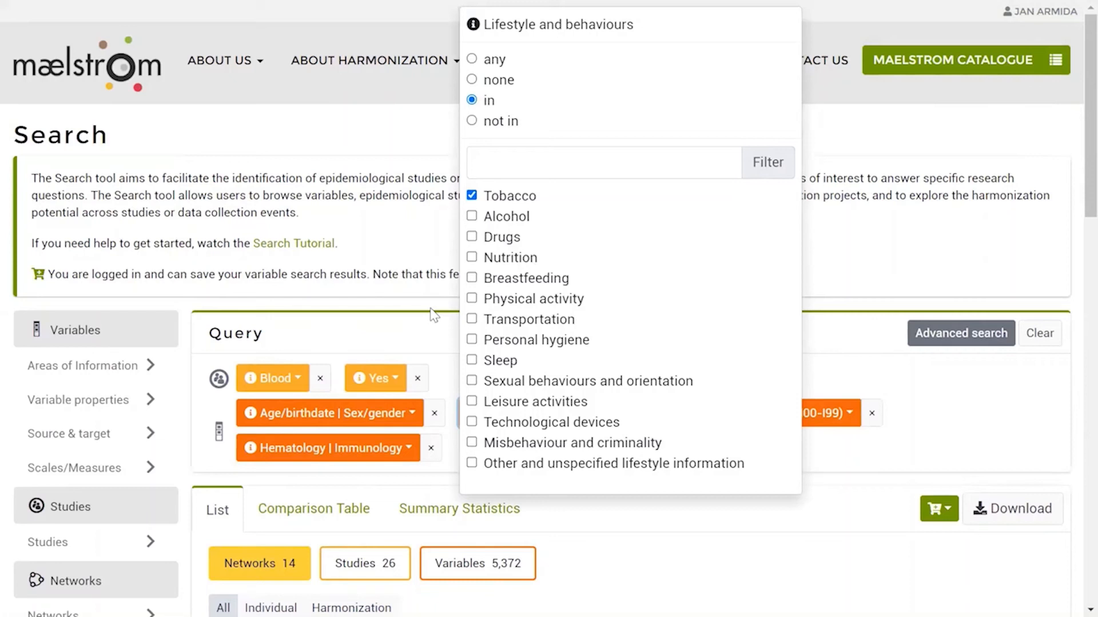
{"action": "left_click", "coordinate": [445, 332]}
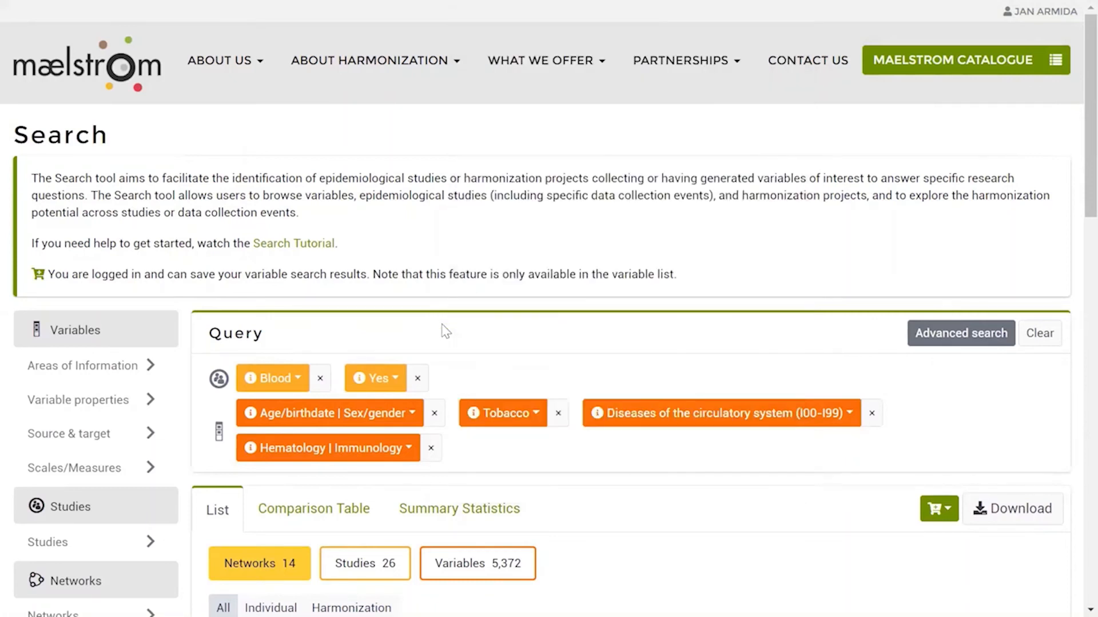
Show the logical operators between the criteria in advanced search, and return to simple search
{"action": "left_click", "coordinate": [963, 337]}
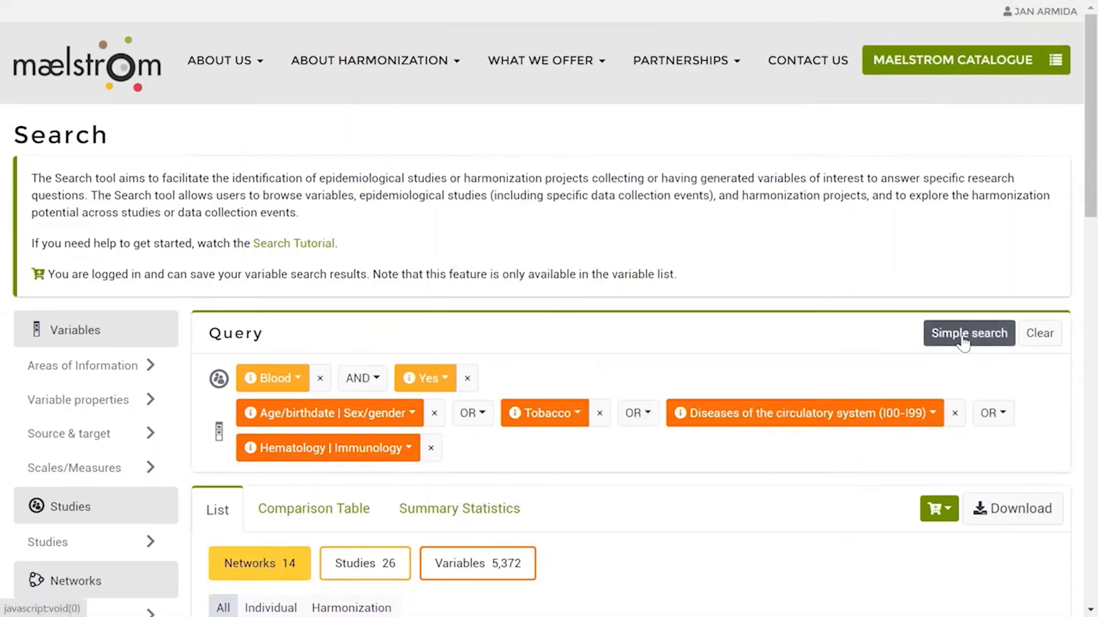
{"action": "left_click", "coordinate": [652, 420]}
{"action": "left_click", "coordinate": [652, 421]}
{"action": "left_click", "coordinate": [652, 420]}
{"action": "left_click", "coordinate": [652, 420]}
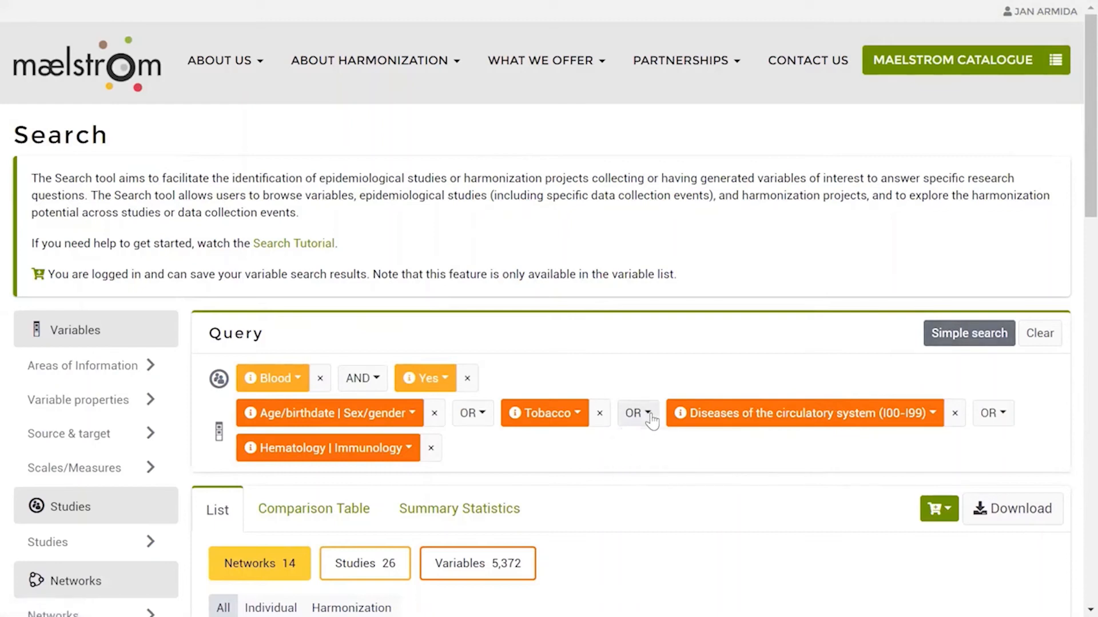
{"action": "left_click", "coordinate": [928, 337]}
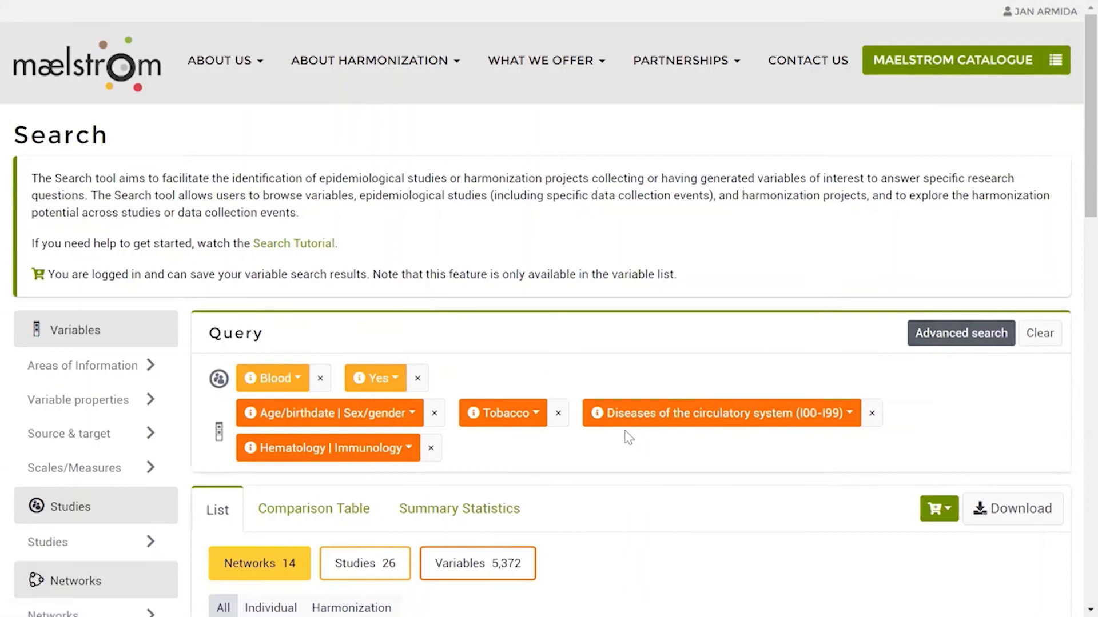
Look through the matching networks and list the matching studies with their designs and data sources
{"action": "scroll", "coordinate": [625, 436], "scroll_direction": "down", "scroll_amount": 4}
{"action": "scroll", "coordinate": [628, 437], "scroll_direction": "down", "scroll_amount": 1}
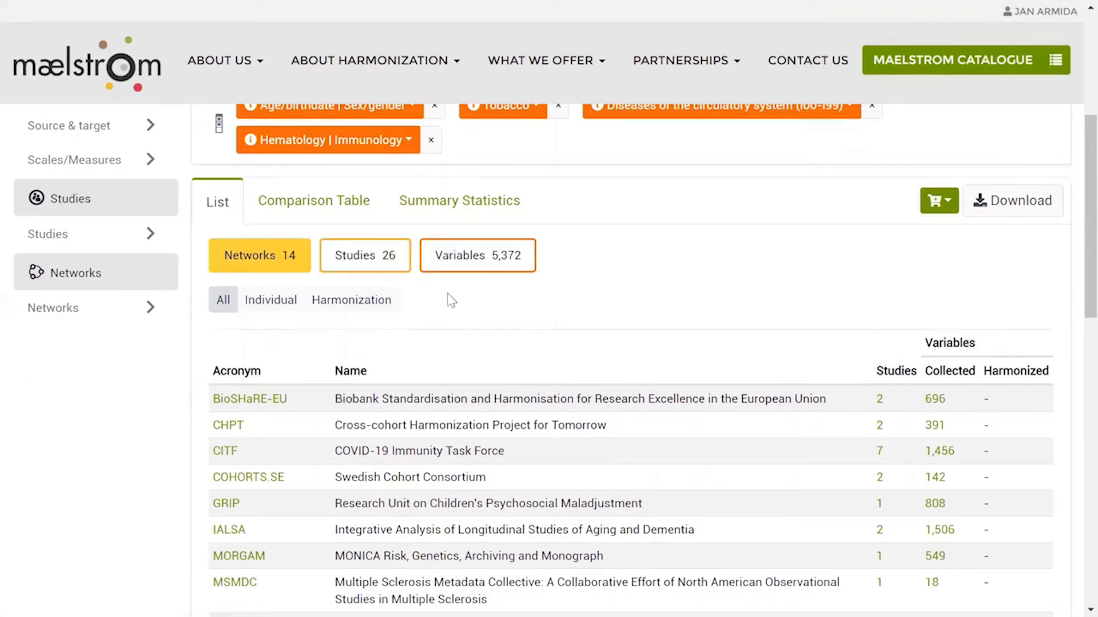
{"action": "left_click", "coordinate": [371, 264]}
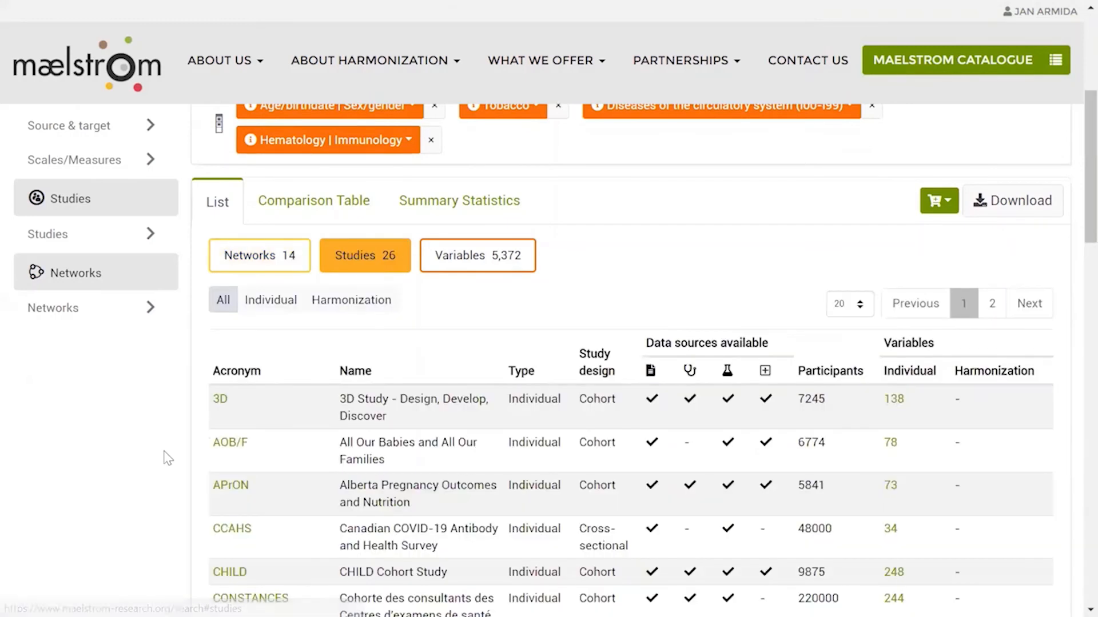
{"action": "scroll", "coordinate": [165, 458], "scroll_direction": "down", "scroll_amount": 7}
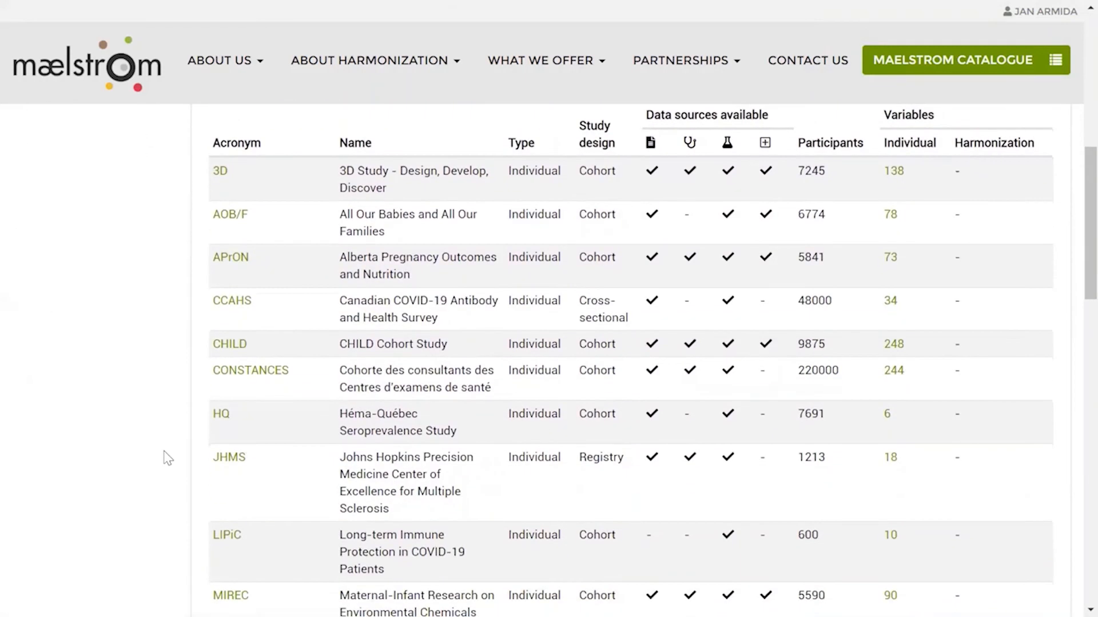
{"action": "scroll", "coordinate": [166, 458], "scroll_direction": "up", "scroll_amount": 4}
{"action": "scroll", "coordinate": [166, 457], "scroll_direction": "up", "scroll_amount": 5}
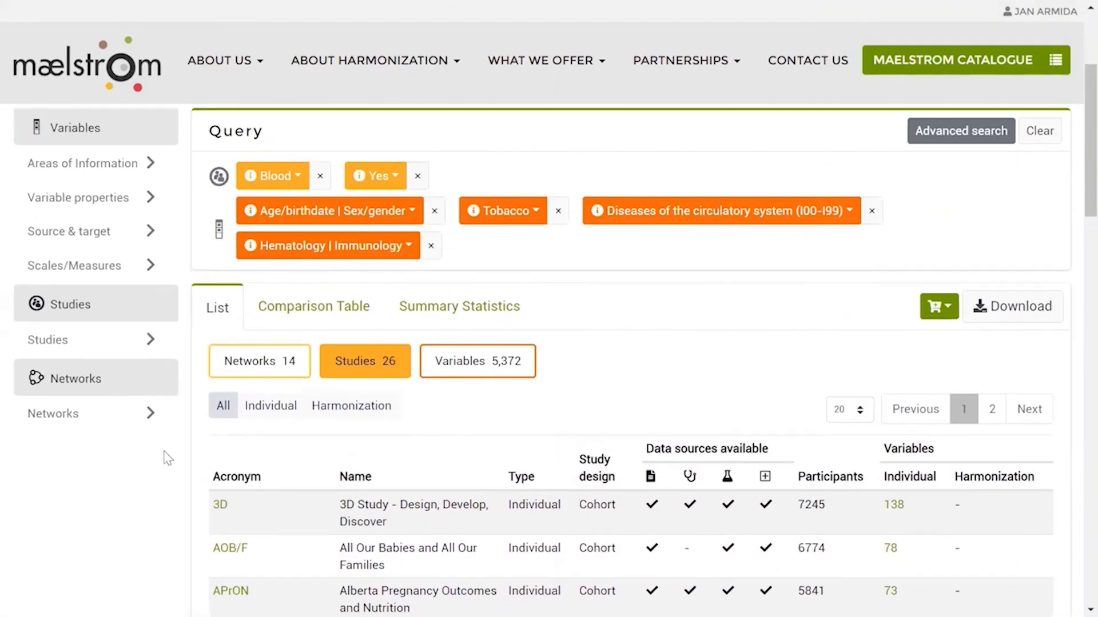
Examine the comparison table of variable counts per study for each selected area of information
{"action": "left_click", "coordinate": [299, 307]}
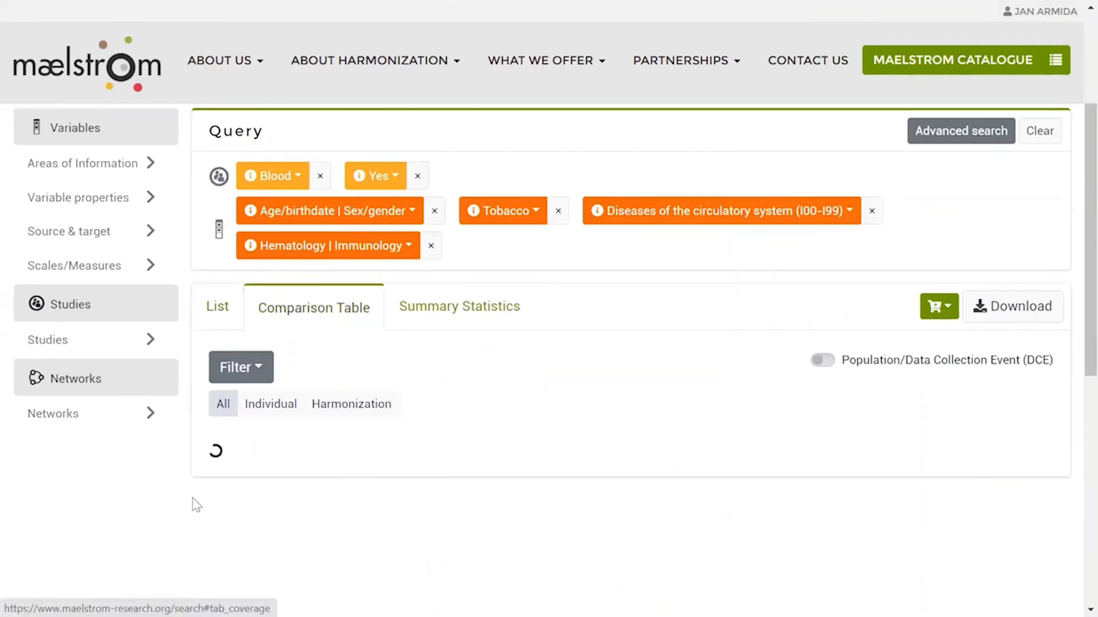
{"action": "scroll", "coordinate": [196, 522], "scroll_direction": "down", "scroll_amount": 1}
{"action": "scroll", "coordinate": [196, 522], "scroll_direction": "down", "scroll_amount": 5}
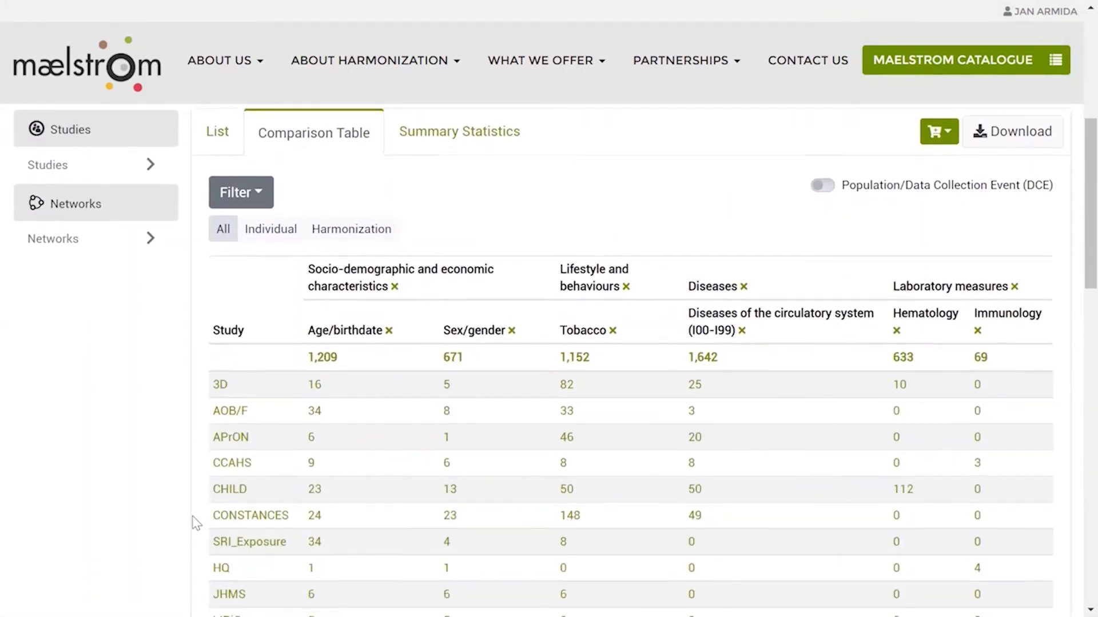
{"action": "scroll", "coordinate": [196, 522], "scroll_direction": "up", "scroll_amount": 2}
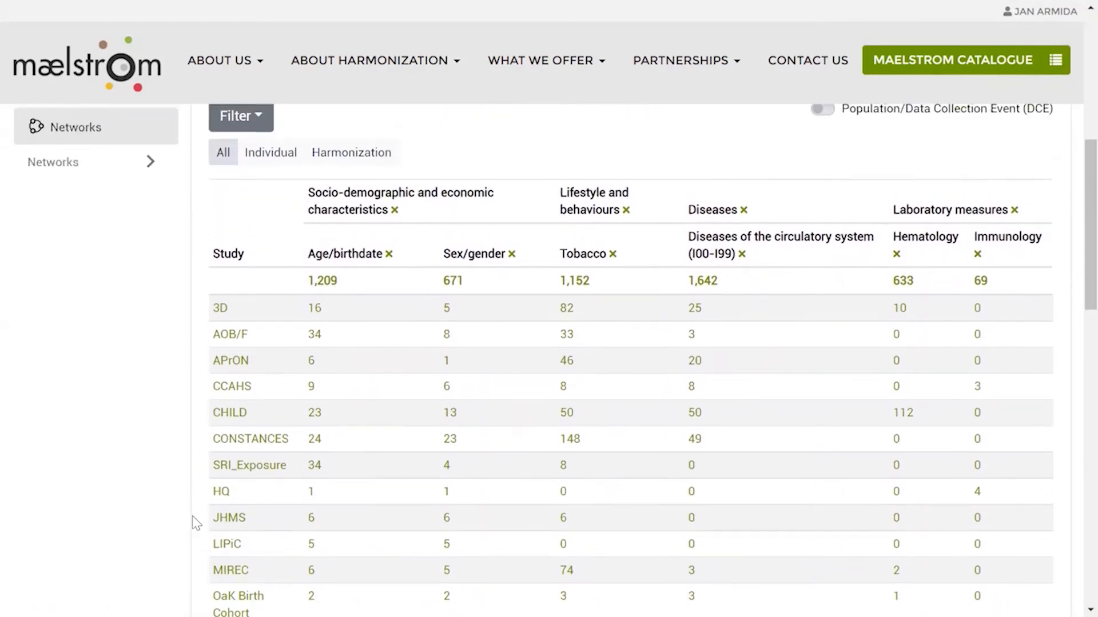
{"action": "scroll", "coordinate": [196, 522], "scroll_direction": "up", "scroll_amount": 3}
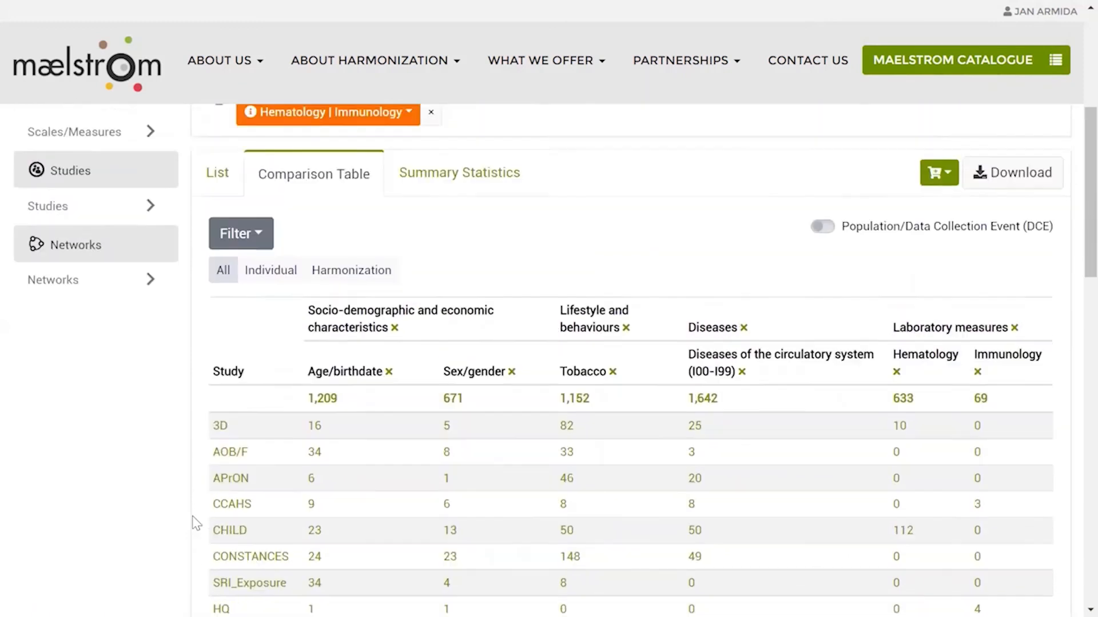
Review the summary statistics on geographical distribution, study design and number of participants
{"action": "left_click", "coordinate": [426, 289]}
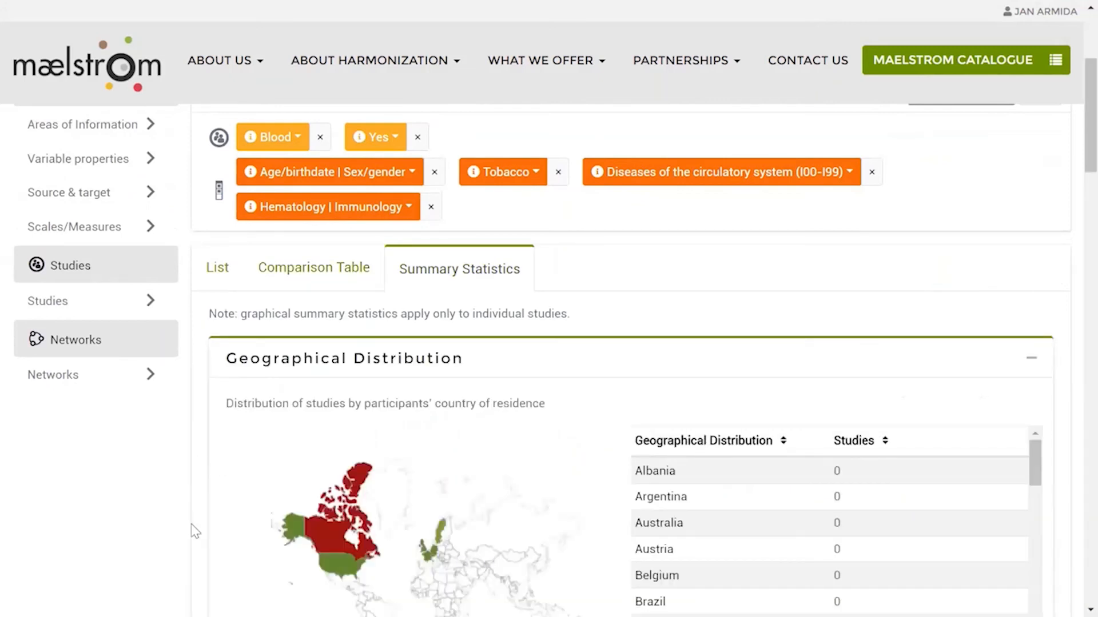
{"action": "scroll", "coordinate": [194, 531], "scroll_direction": "down", "scroll_amount": 3}
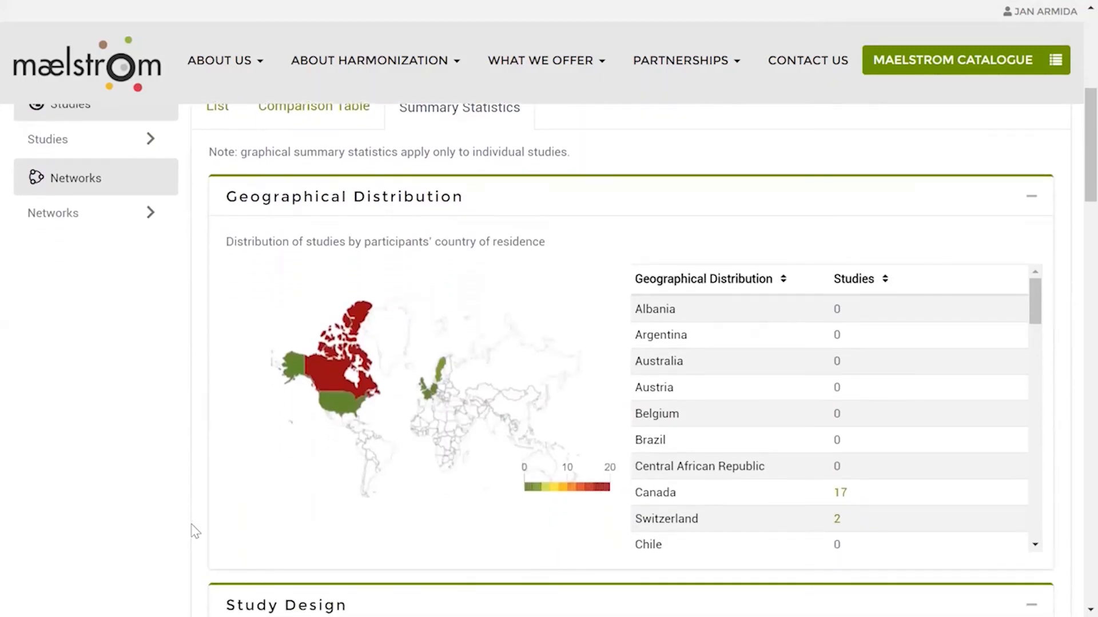
{"action": "scroll", "coordinate": [195, 532], "scroll_direction": "down", "scroll_amount": 7}
{"action": "scroll", "coordinate": [194, 531], "scroll_direction": "down", "scroll_amount": 7}
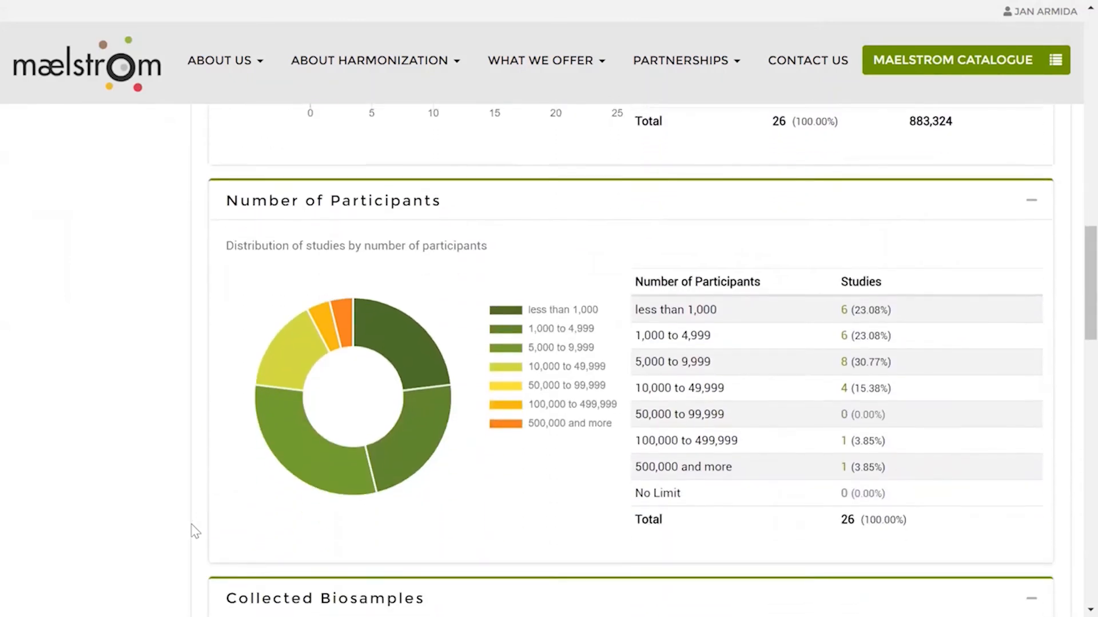
{"action": "scroll", "coordinate": [195, 531], "scroll_direction": "up", "scroll_amount": 7}
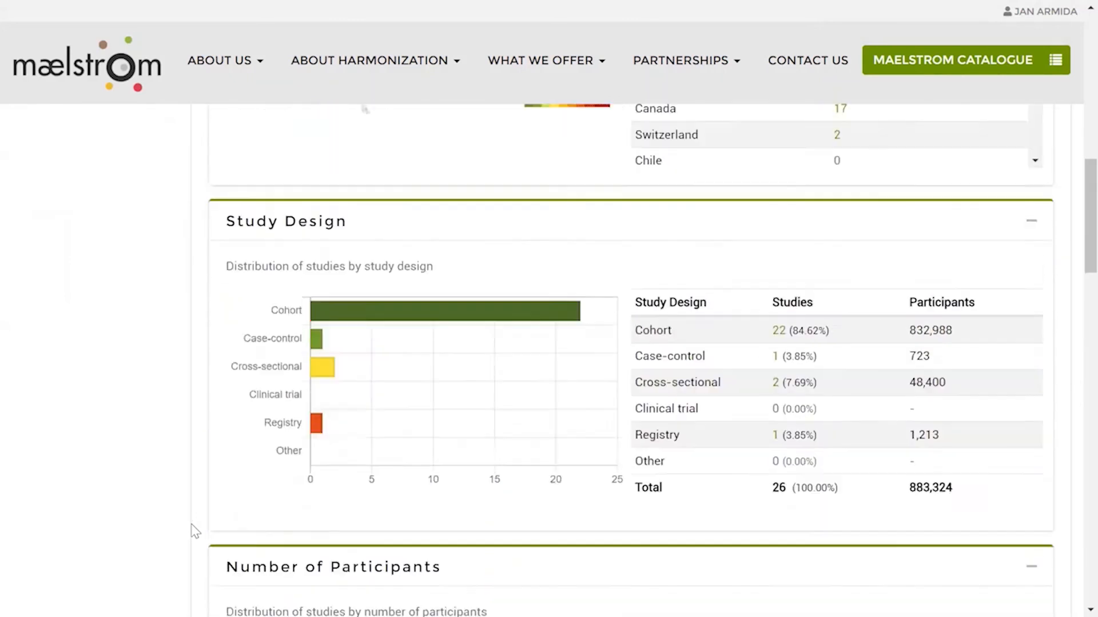
{"action": "scroll", "coordinate": [194, 531], "scroll_direction": "up", "scroll_amount": 9}
{"action": "scroll", "coordinate": [194, 532], "scroll_direction": "up", "scroll_amount": 4}
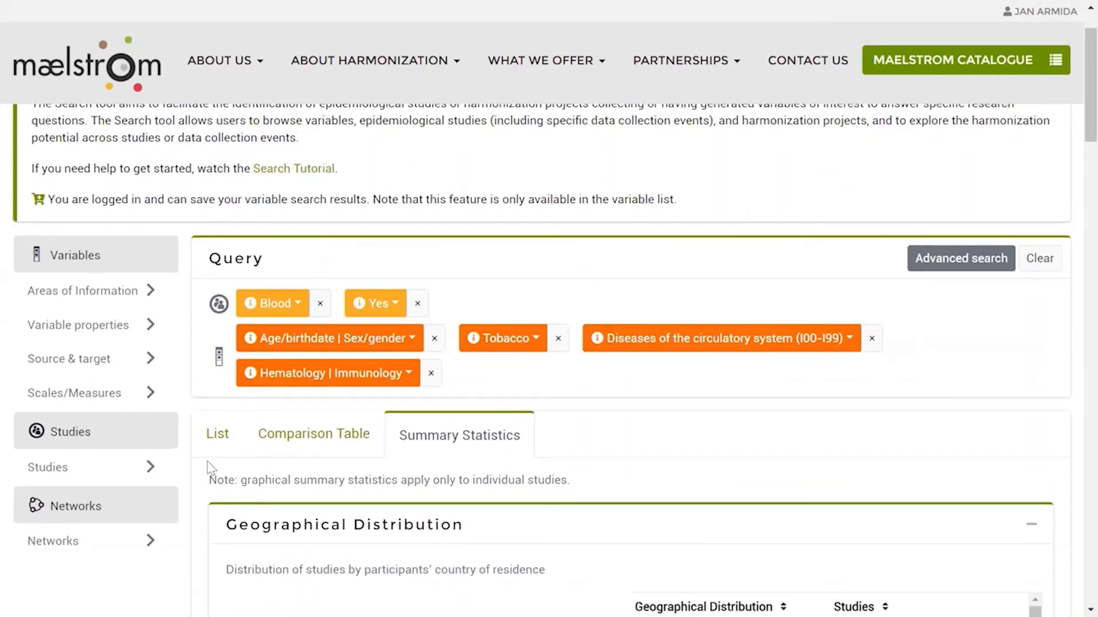
Filter the comparison table to full coverage so it keeps only studies with variables in every selected area
{"action": "left_click", "coordinate": [296, 446]}
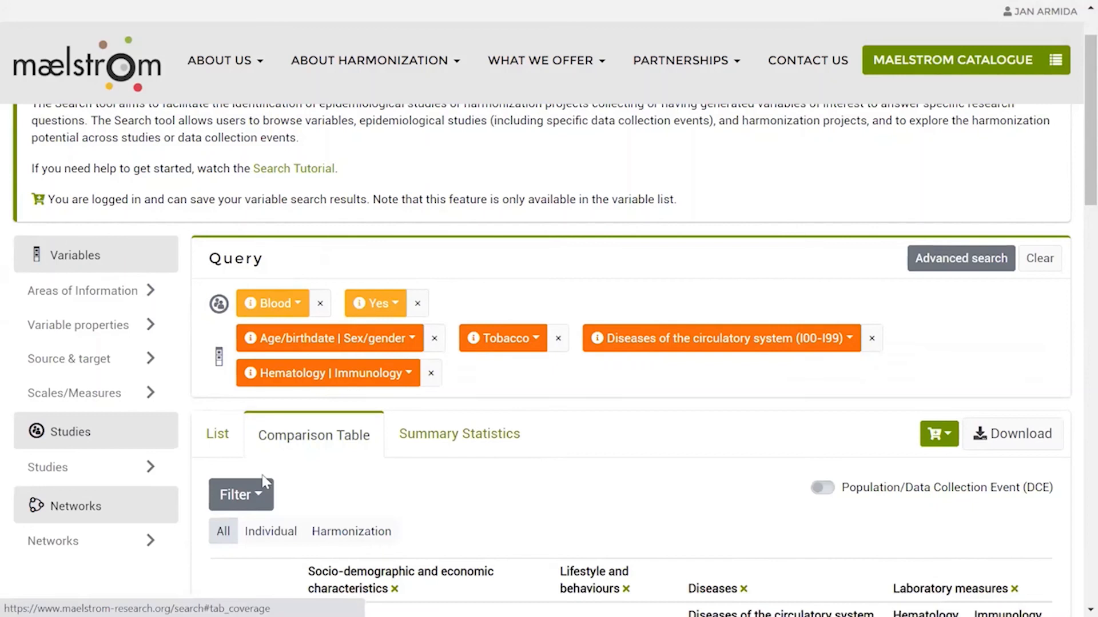
{"action": "scroll", "coordinate": [303, 458], "scroll_direction": "down", "scroll_amount": 2}
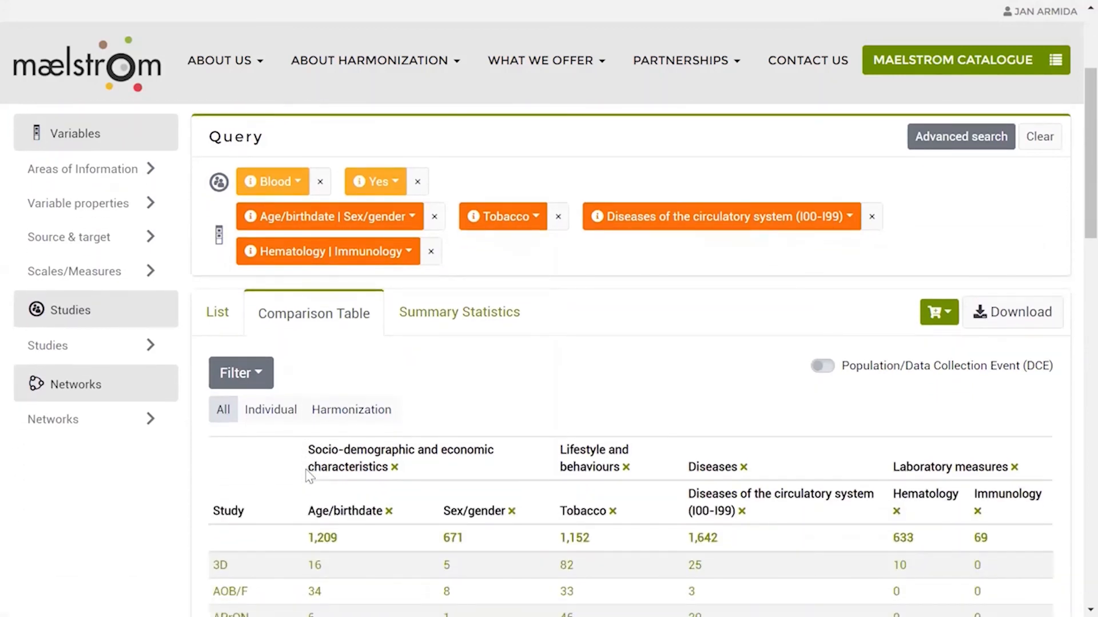
{"action": "scroll", "coordinate": [309, 474], "scroll_direction": "down", "scroll_amount": 3}
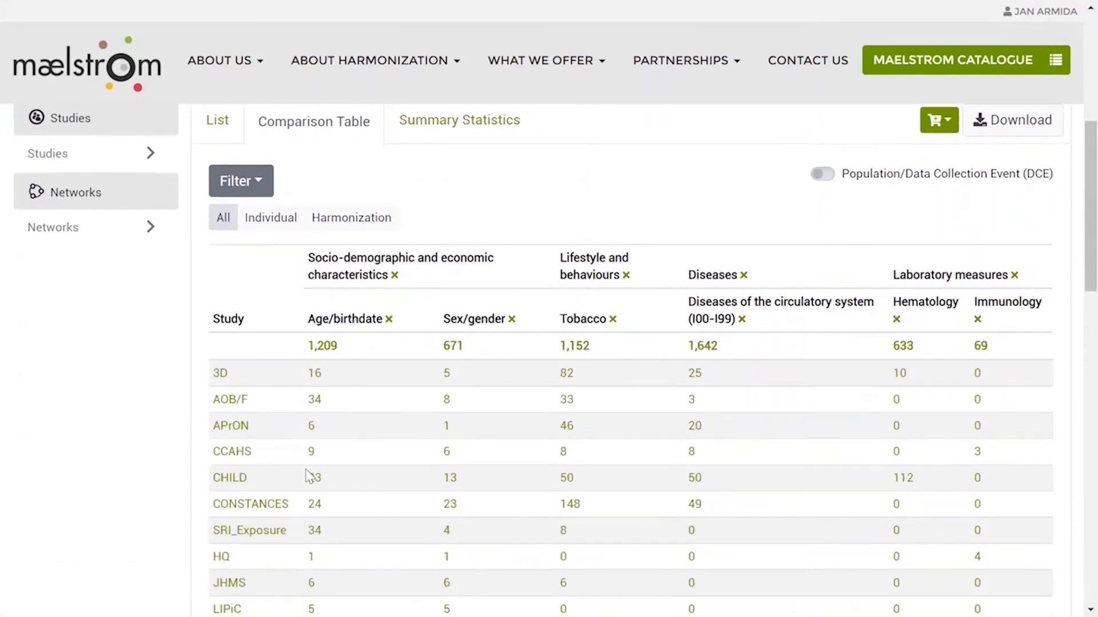
{"action": "left_click_drag", "start_coordinate": [886, 400], "coordinate": [921, 441]}
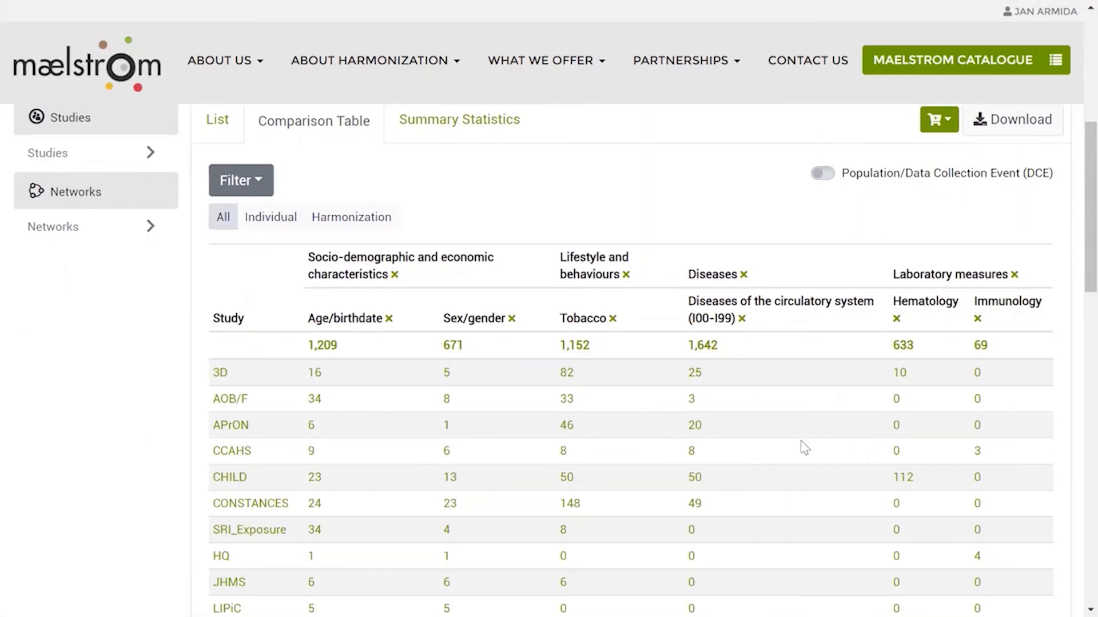
{"action": "scroll", "coordinate": [801, 442], "scroll_direction": "down", "scroll_amount": 1}
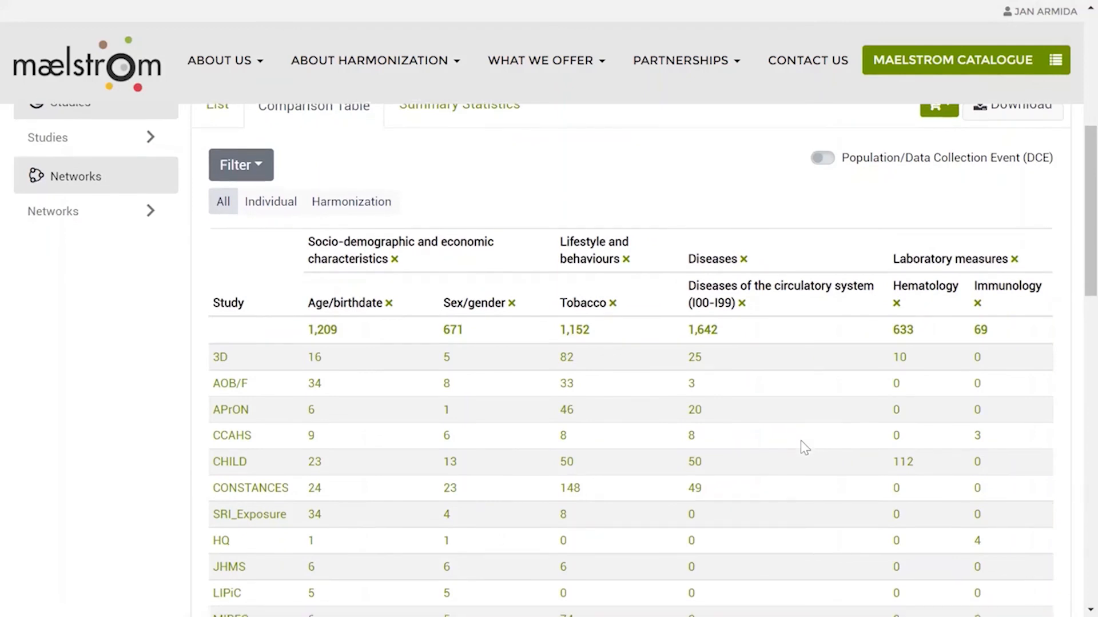
{"action": "scroll", "coordinate": [801, 440], "scroll_direction": "up", "scroll_amount": 3}
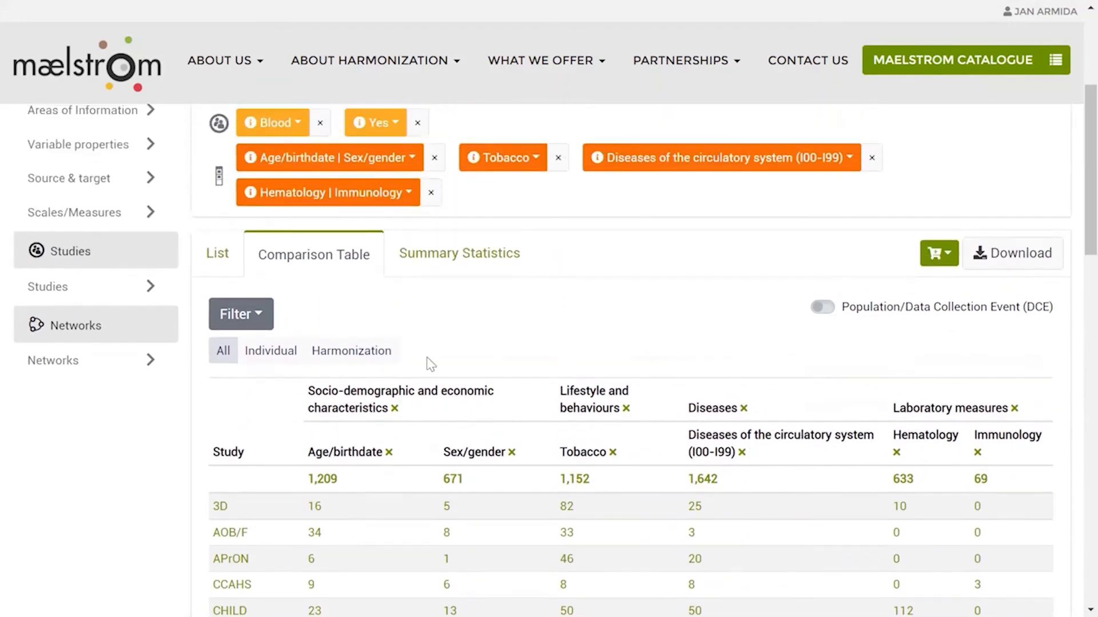
{"action": "left_click", "coordinate": [272, 318]}
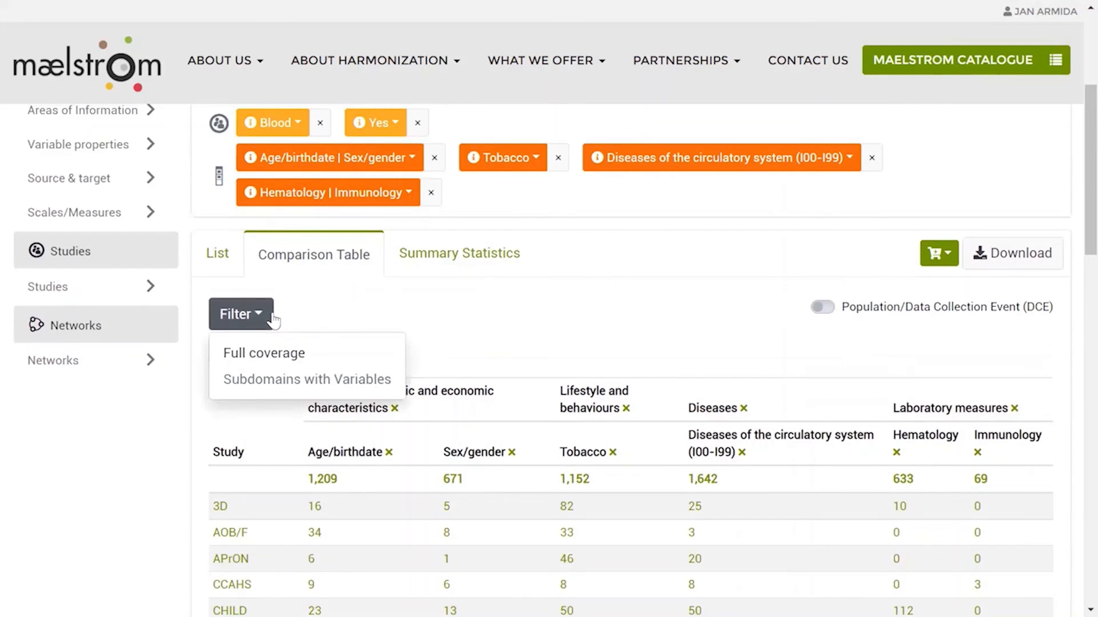
{"action": "left_click", "coordinate": [307, 357]}
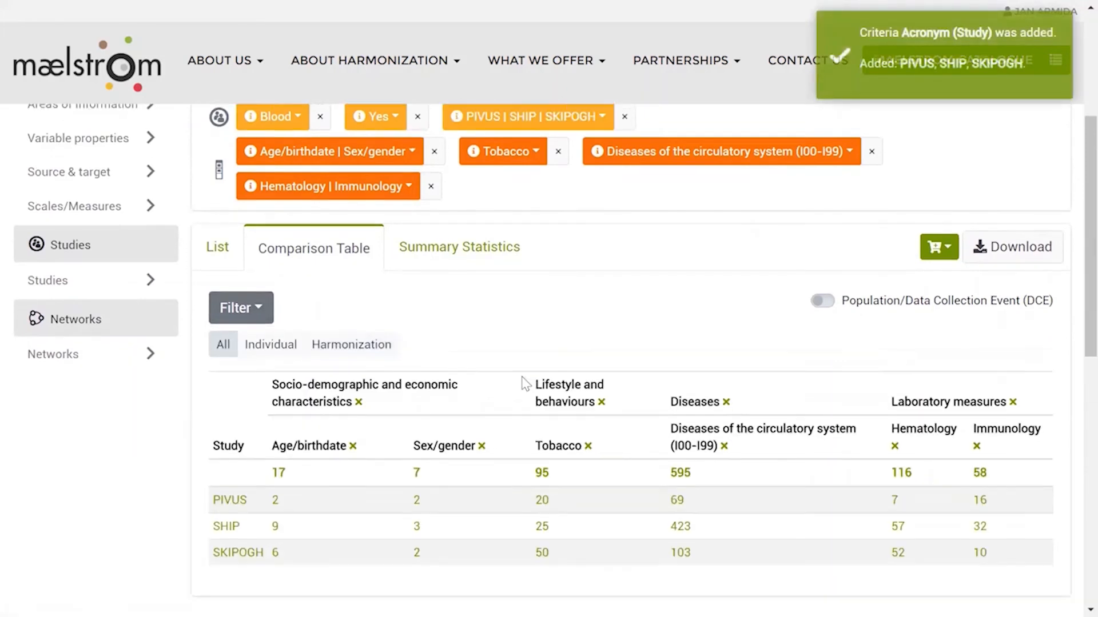
{"action": "scroll", "coordinate": [524, 385], "scroll_direction": "down", "scroll_amount": 2}
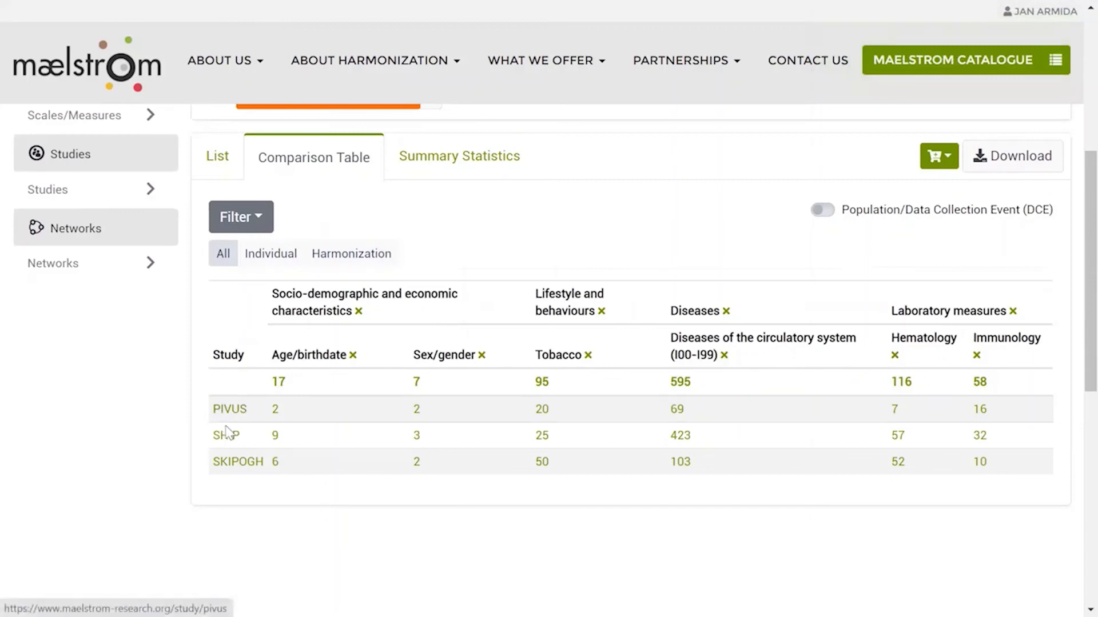
List the SKIPOGH study's Tobacco variables from the comparison table, examine their labels, and return to the table
{"action": "left_click", "coordinate": [540, 462]}
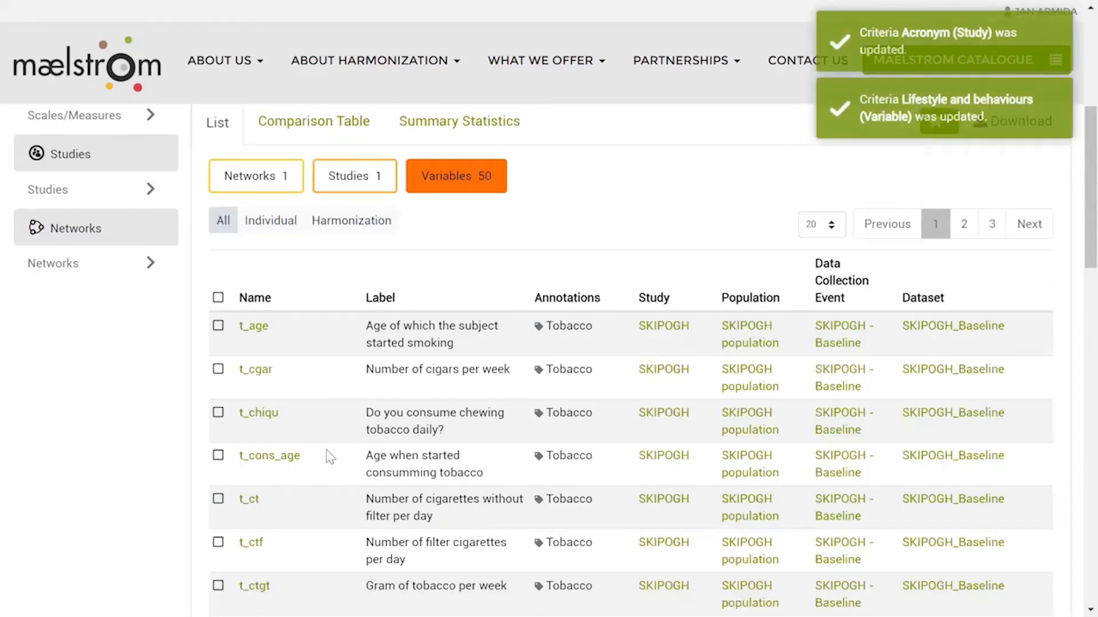
{"action": "scroll", "coordinate": [331, 458], "scroll_direction": "down", "scroll_amount": 2}
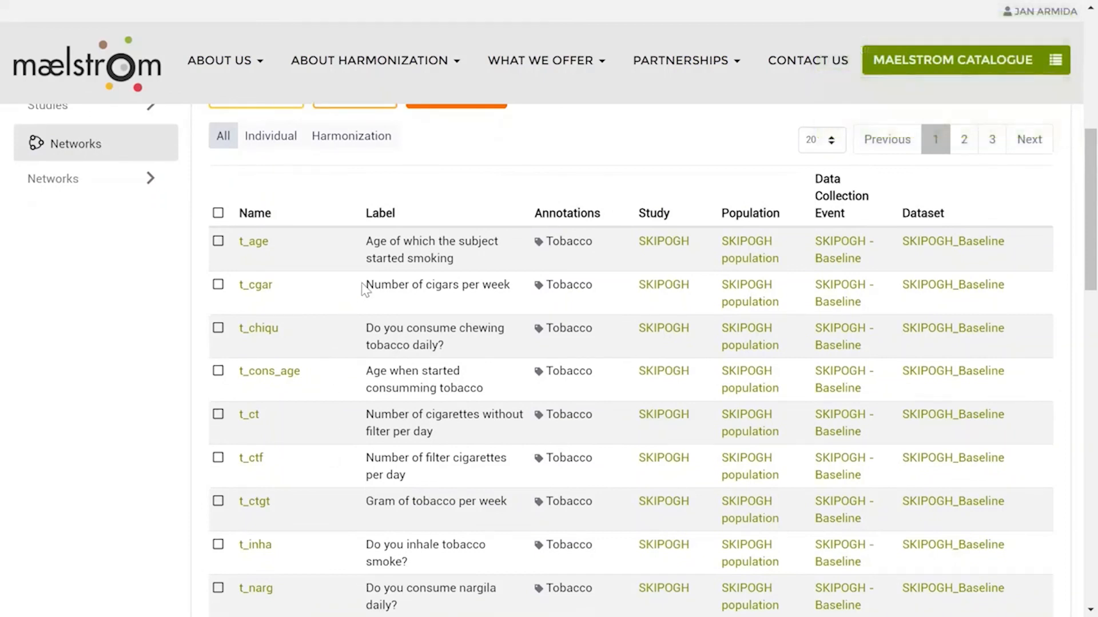
{"action": "left_click_drag", "start_coordinate": [365, 284], "coordinate": [521, 296]}
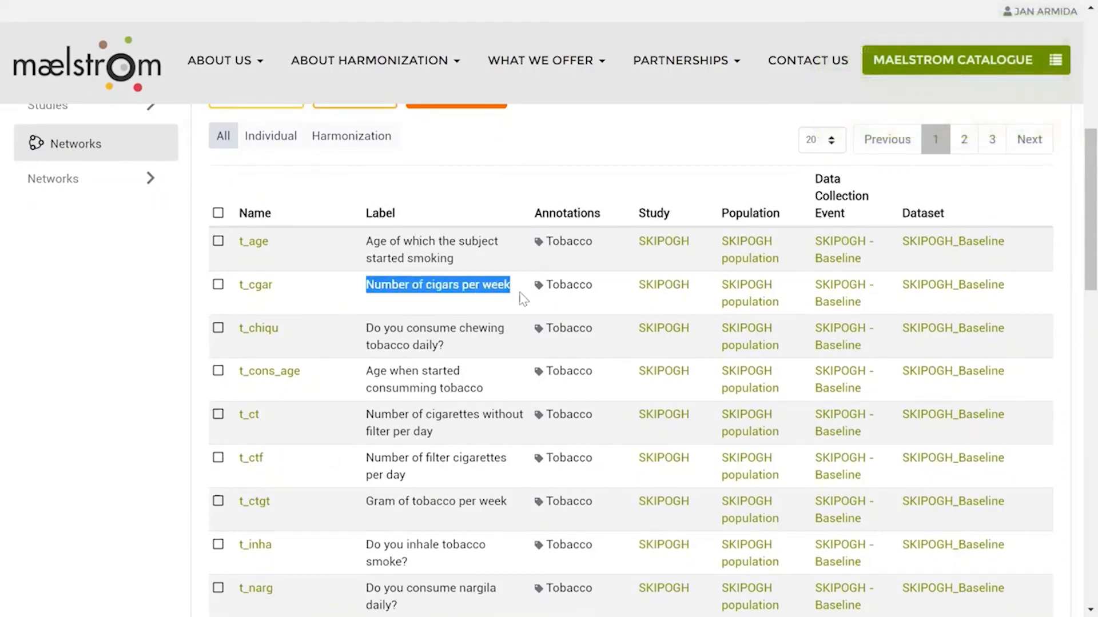
{"action": "left_click", "coordinate": [386, 335]}
{"action": "triple_click", "coordinate": [386, 334]}
{"action": "left_click_drag", "start_coordinate": [366, 372], "coordinate": [489, 397]}
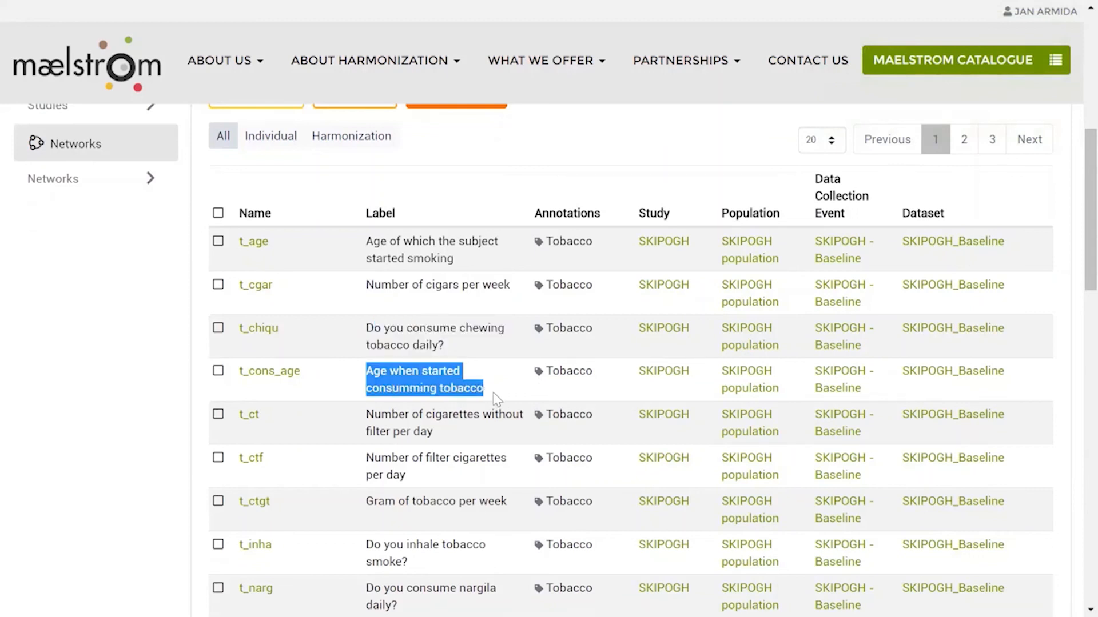
{"action": "left_click", "coordinate": [368, 296]}
{"action": "scroll", "coordinate": [343, 229], "scroll_direction": "up", "scroll_amount": 3}
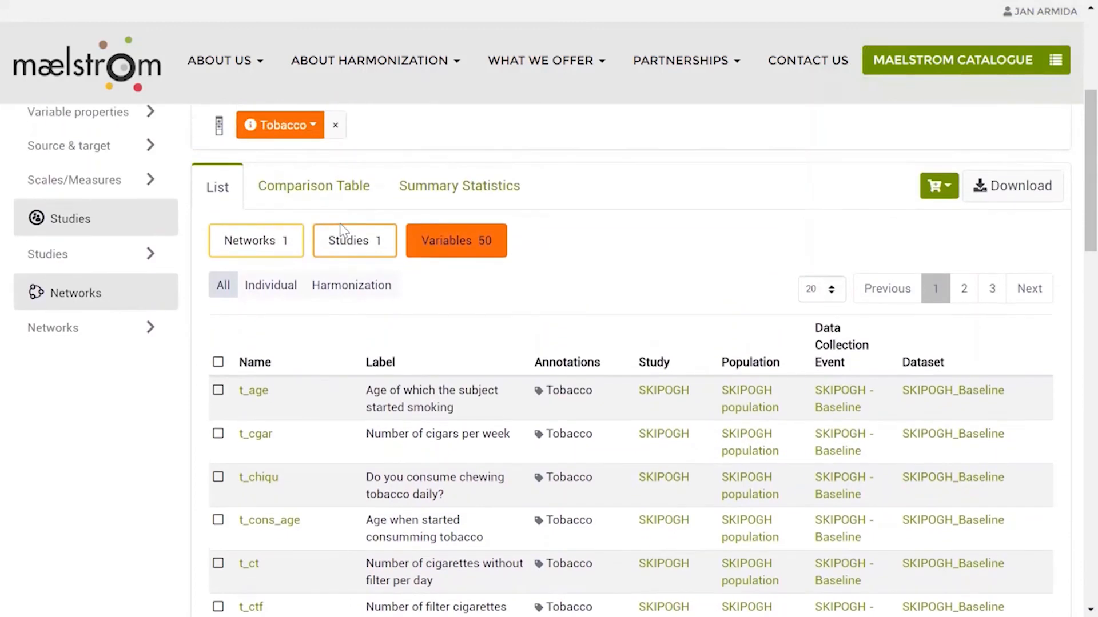
{"action": "scroll", "coordinate": [343, 231], "scroll_direction": "up", "scroll_amount": 2}
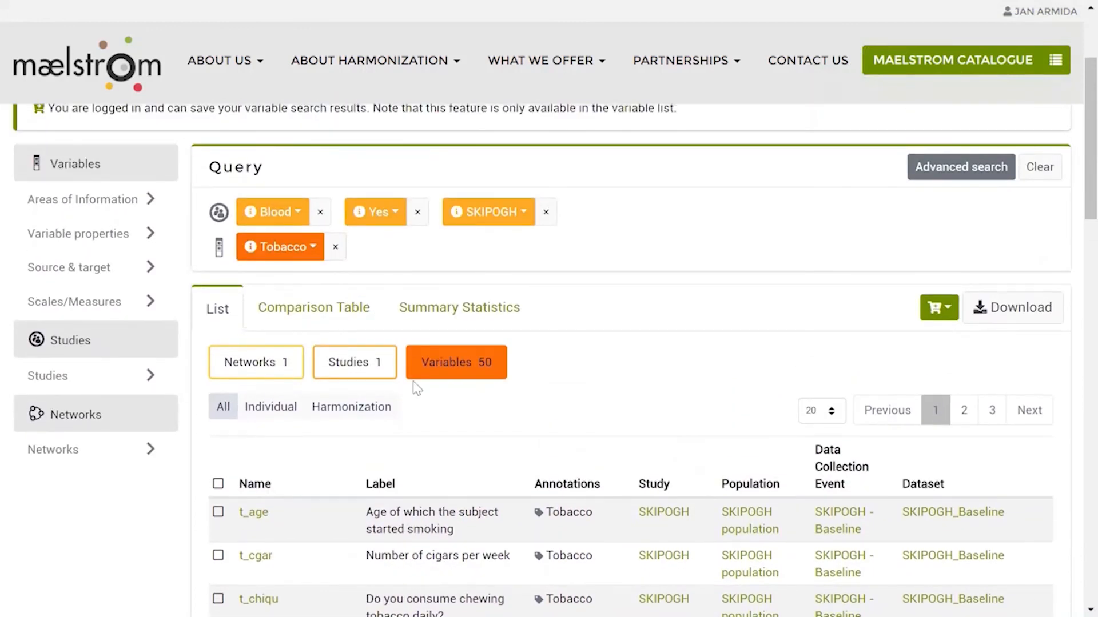
{"action": "key", "text": "alt+Left"}
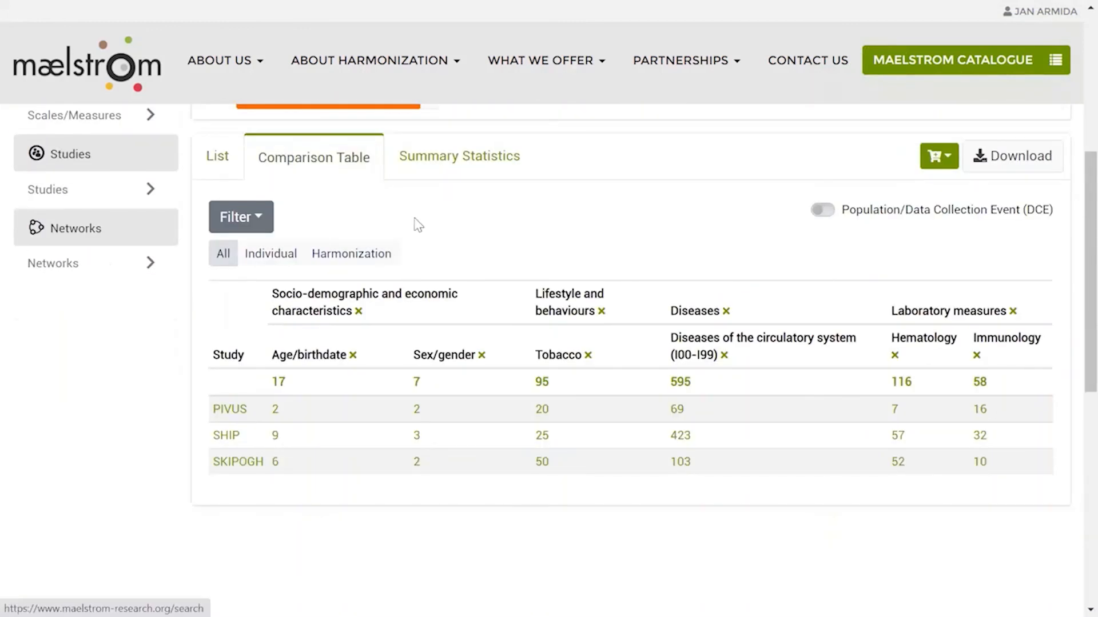
Review the geographical distribution and study design statistics for the studies with full coverage
{"action": "left_click", "coordinate": [461, 166]}
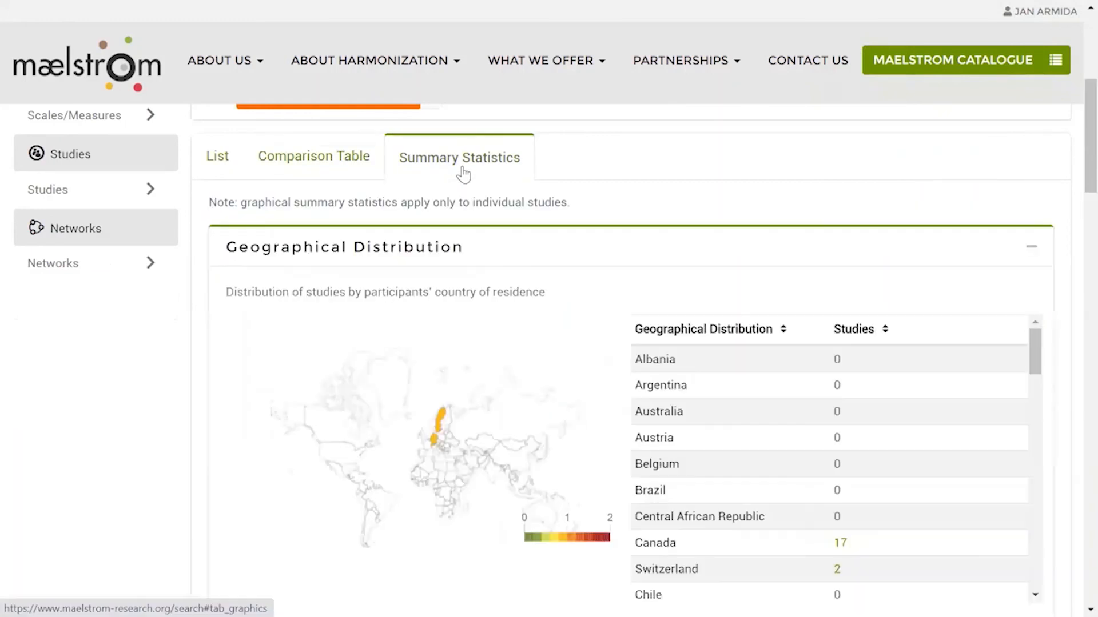
{"action": "key", "text": "alt+Left"}
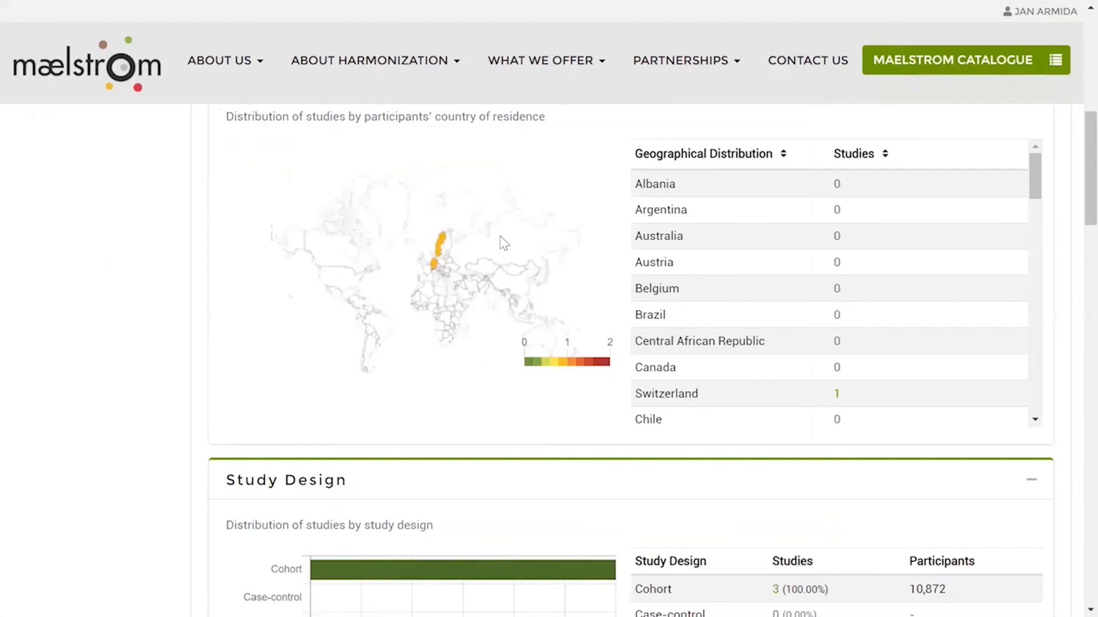
{"action": "scroll", "coordinate": [503, 243], "scroll_direction": "up", "scroll_amount": 1}
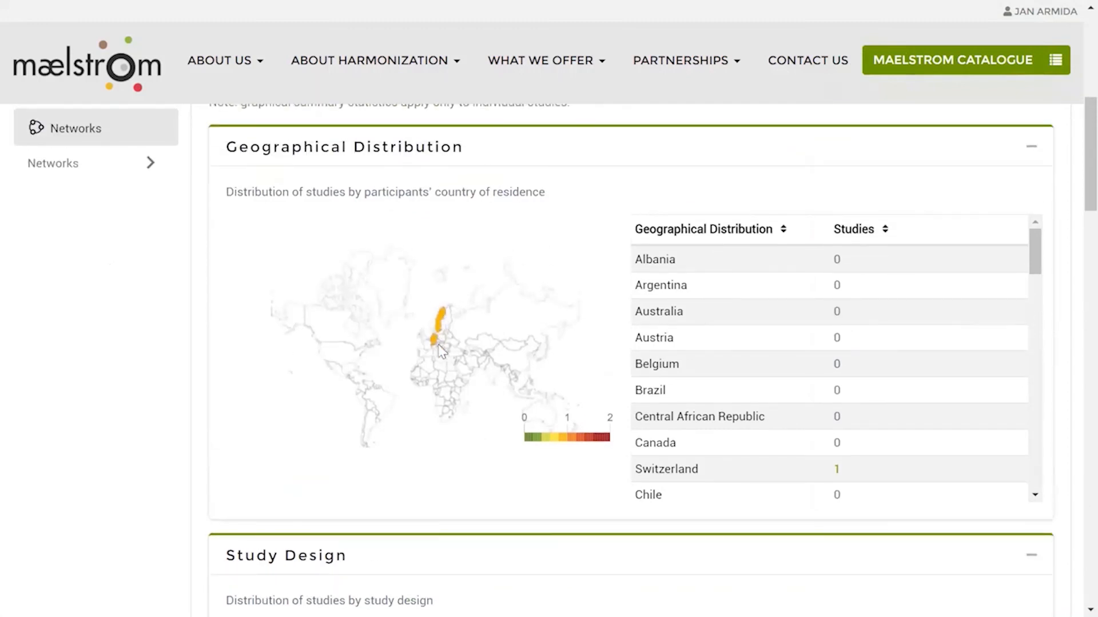
{"action": "scroll", "coordinate": [466, 433], "scroll_direction": "down", "scroll_amount": 5}
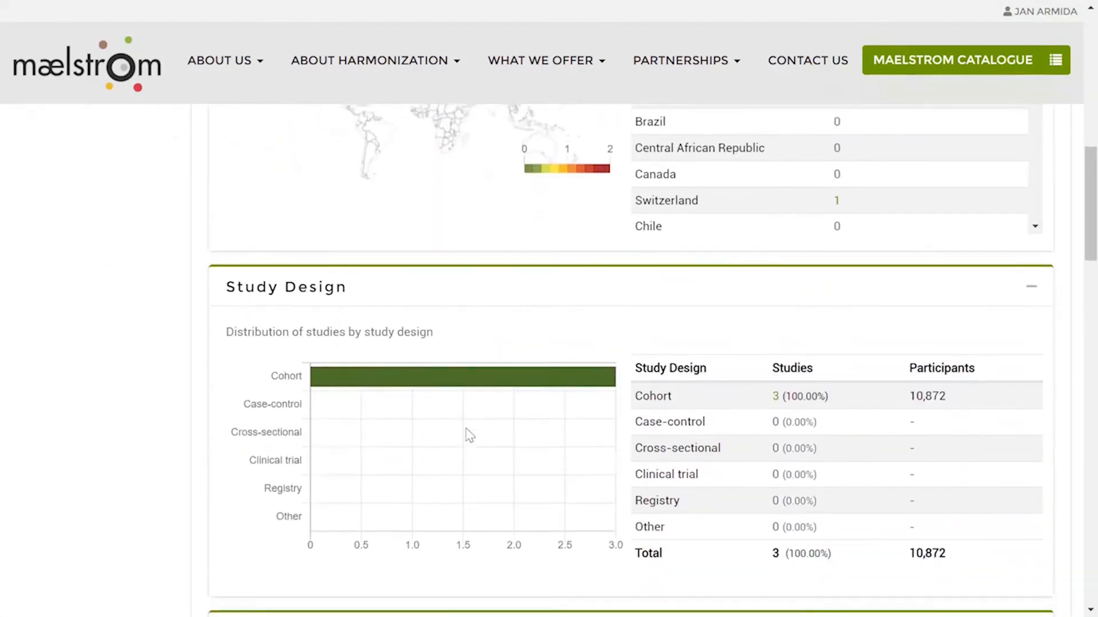
{"action": "scroll", "coordinate": [466, 434], "scroll_direction": "down", "scroll_amount": 1}
{"action": "left_click_drag", "start_coordinate": [911, 334], "coordinate": [961, 343]}
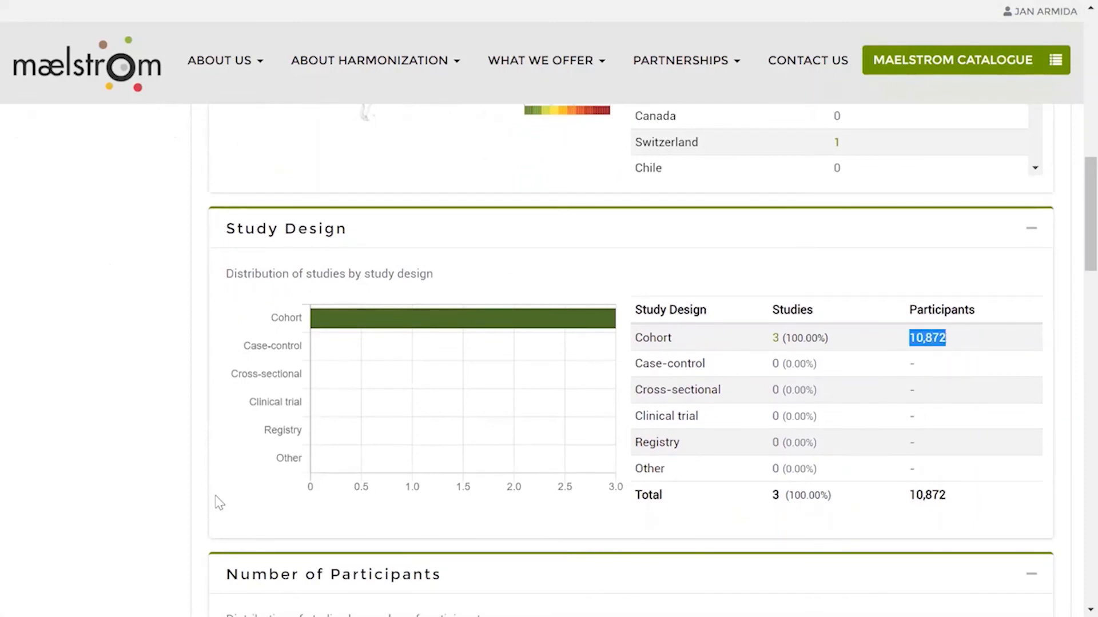
{"action": "left_click", "coordinate": [183, 505]}
Review the summary statistics on number of participants, collected biosamples and study start year
{"action": "scroll", "coordinate": [184, 503], "scroll_direction": "down", "scroll_amount": 4}
{"action": "scroll", "coordinate": [183, 505], "scroll_direction": "down", "scroll_amount": 7}
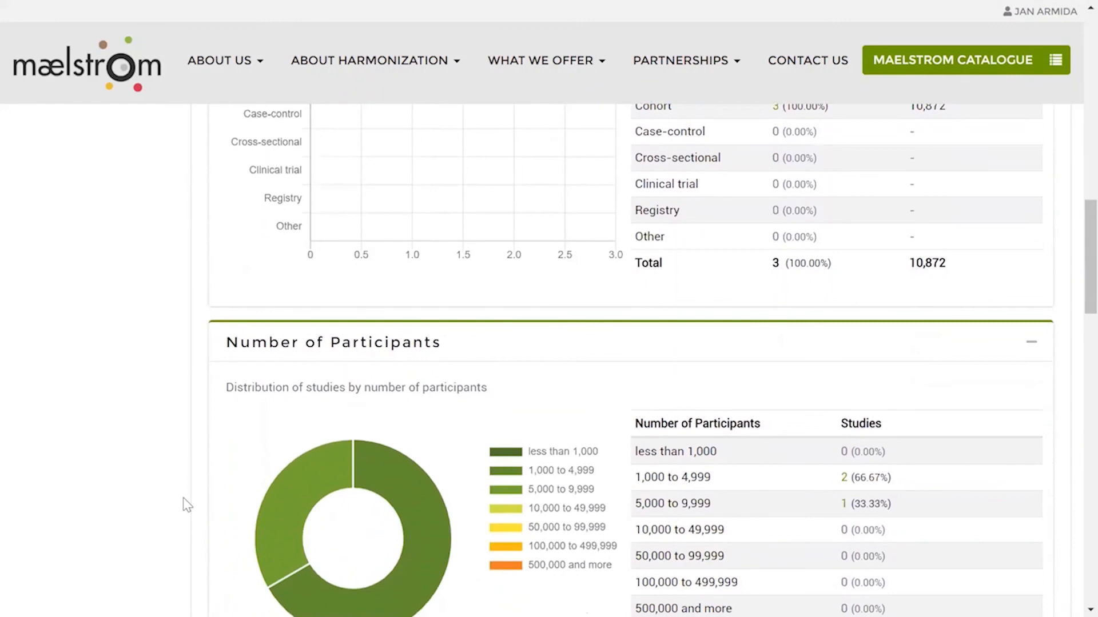
{"action": "scroll", "coordinate": [184, 505], "scroll_direction": "down", "scroll_amount": 4}
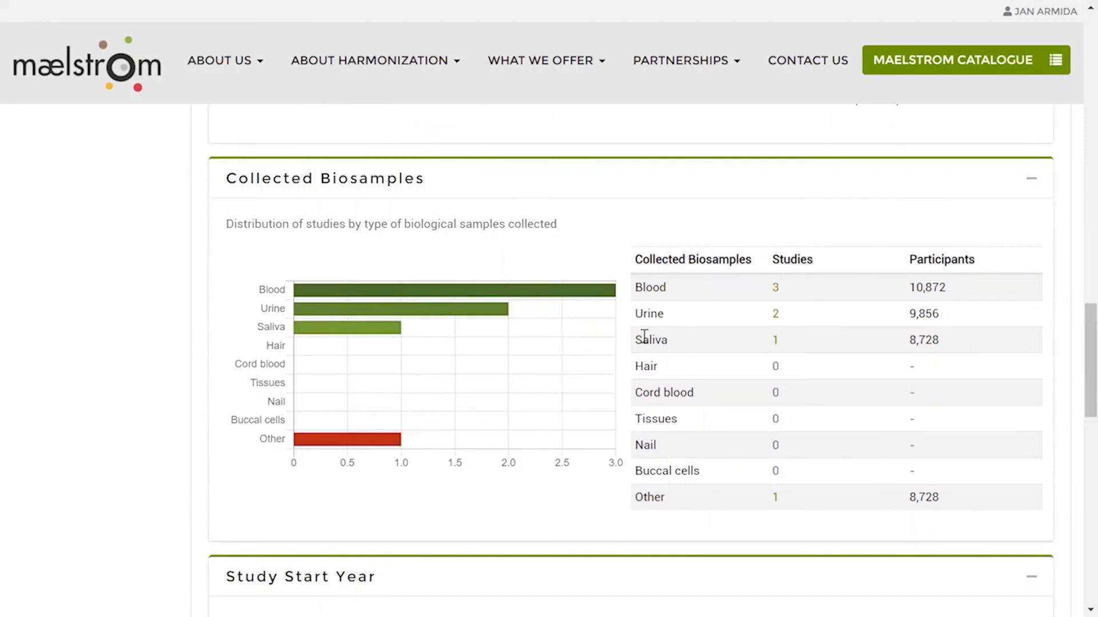
{"action": "scroll", "coordinate": [137, 487], "scroll_direction": "down", "scroll_amount": 3}
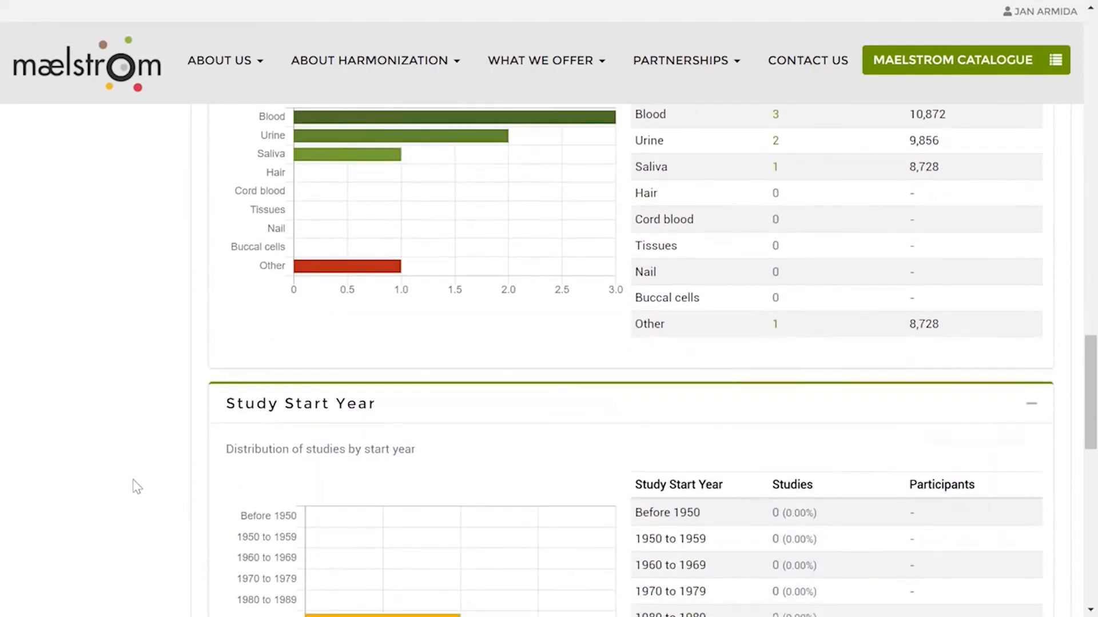
{"action": "scroll", "coordinate": [137, 486], "scroll_direction": "down", "scroll_amount": 3}
{"action": "scroll", "coordinate": [138, 487], "scroll_direction": "up", "scroll_amount": 7}
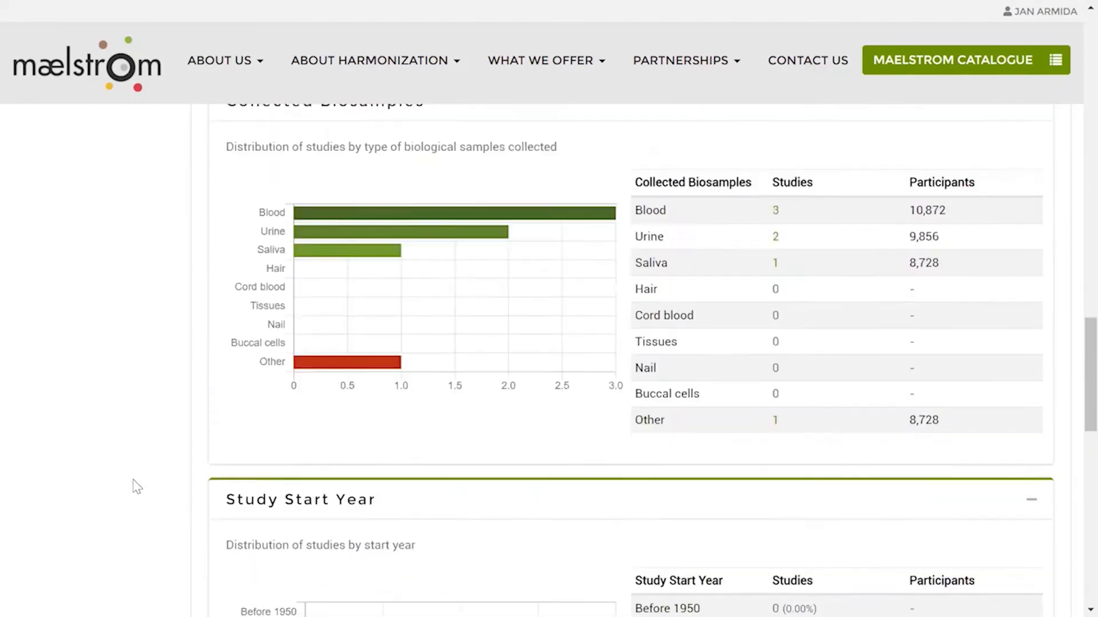
{"action": "scroll", "coordinate": [137, 487], "scroll_direction": "up", "scroll_amount": 20}
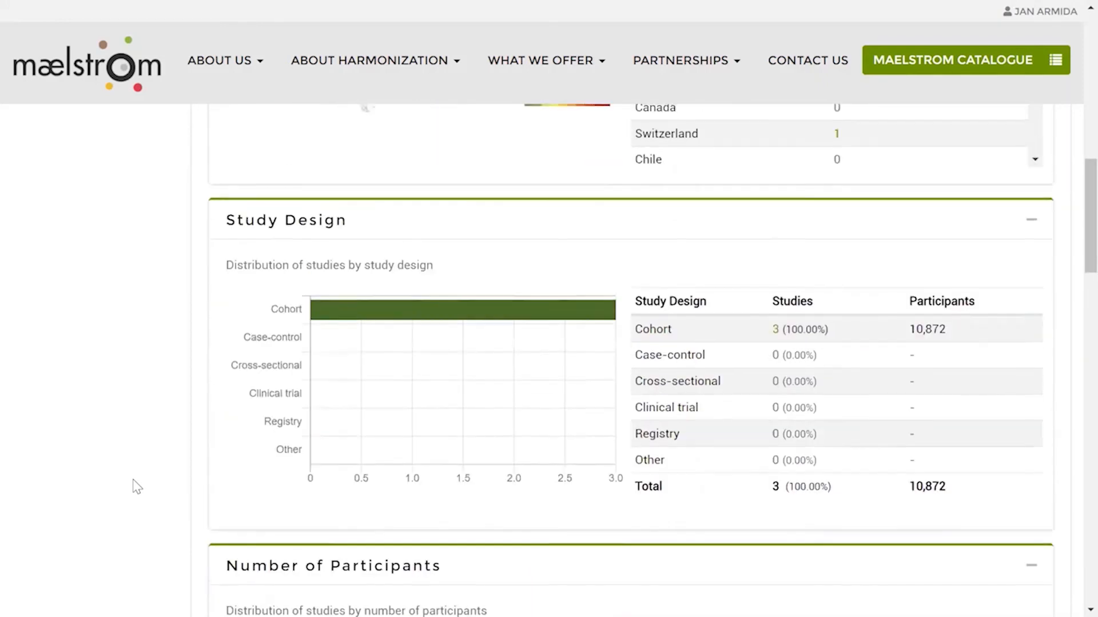
{"action": "scroll", "coordinate": [138, 486], "scroll_direction": "up", "scroll_amount": 6}
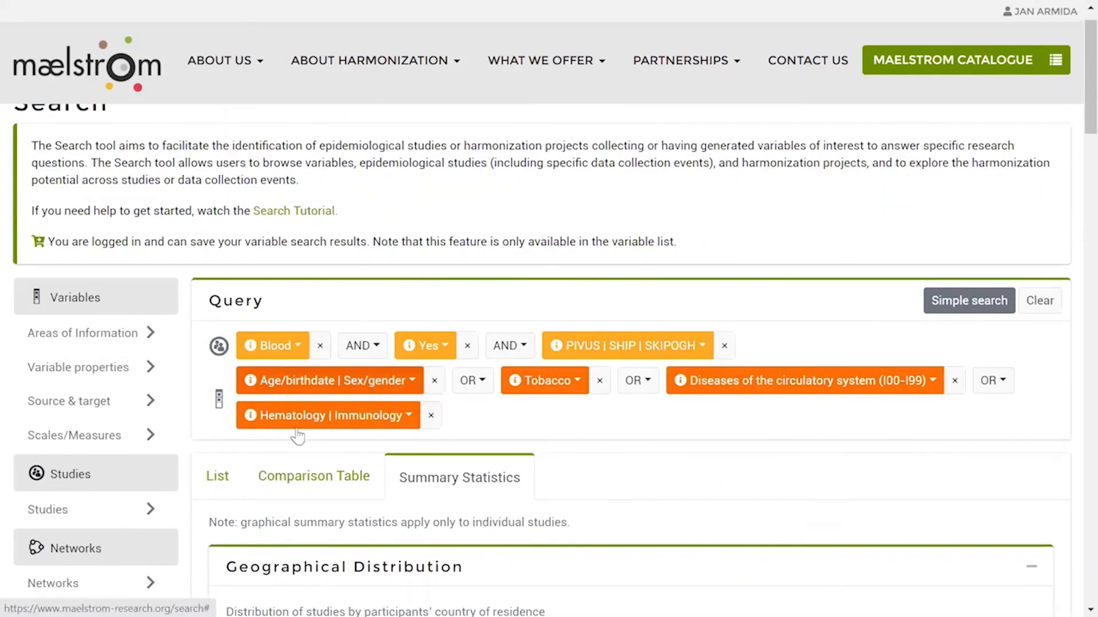
Open the PIVUS study's description page from the comparison table
{"action": "left_click", "coordinate": [305, 480]}
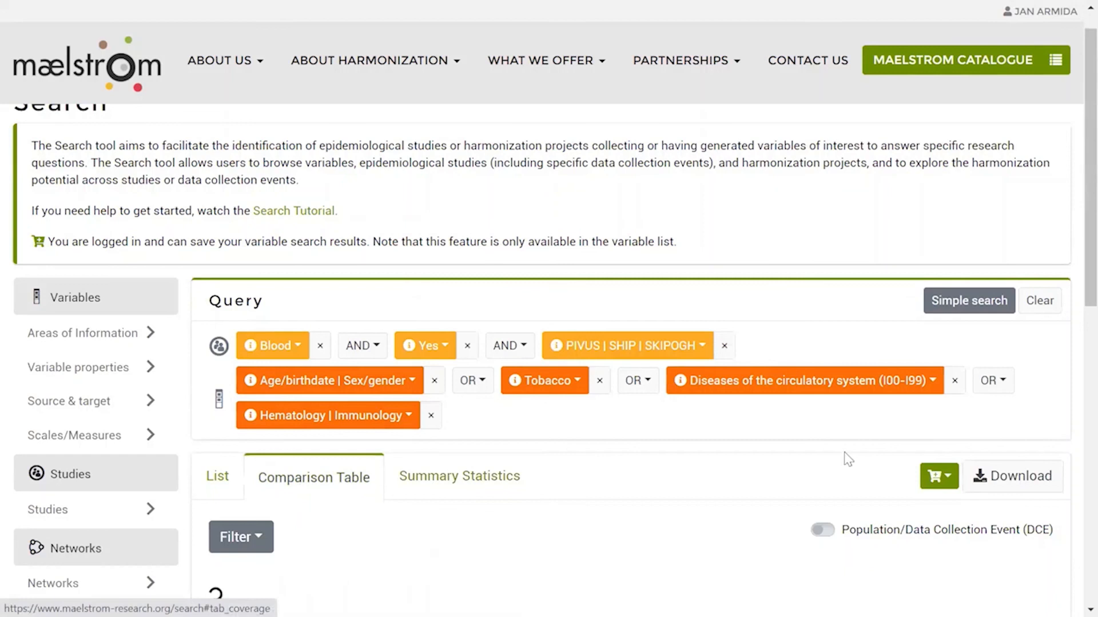
{"action": "scroll", "coordinate": [796, 474], "scroll_direction": "down", "scroll_amount": 4}
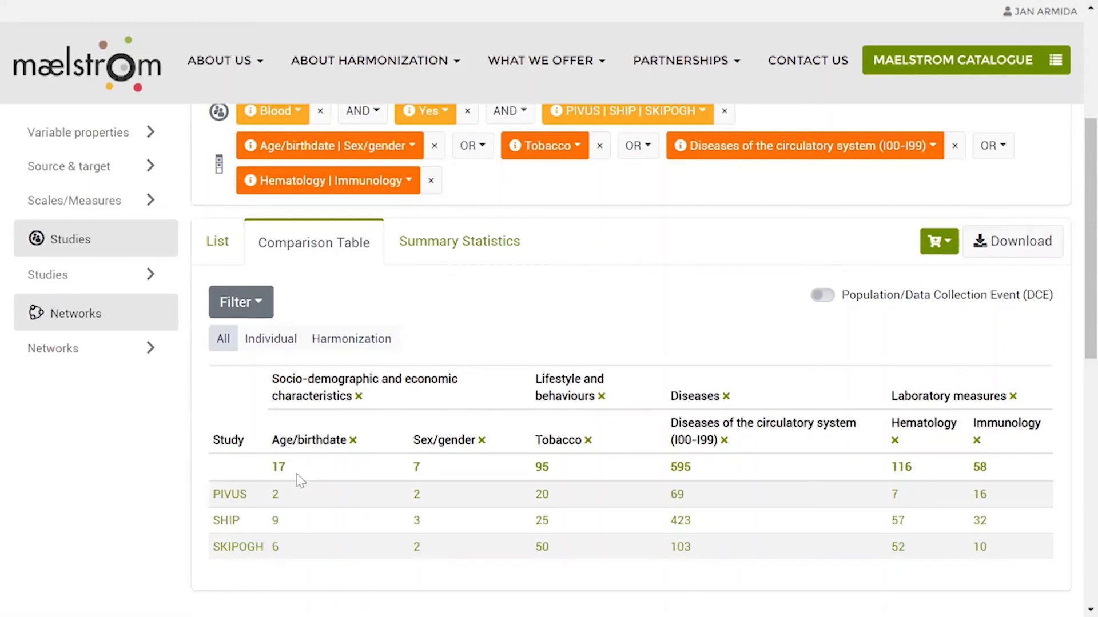
{"action": "scroll", "coordinate": [299, 481], "scroll_direction": "down", "scroll_amount": 1}
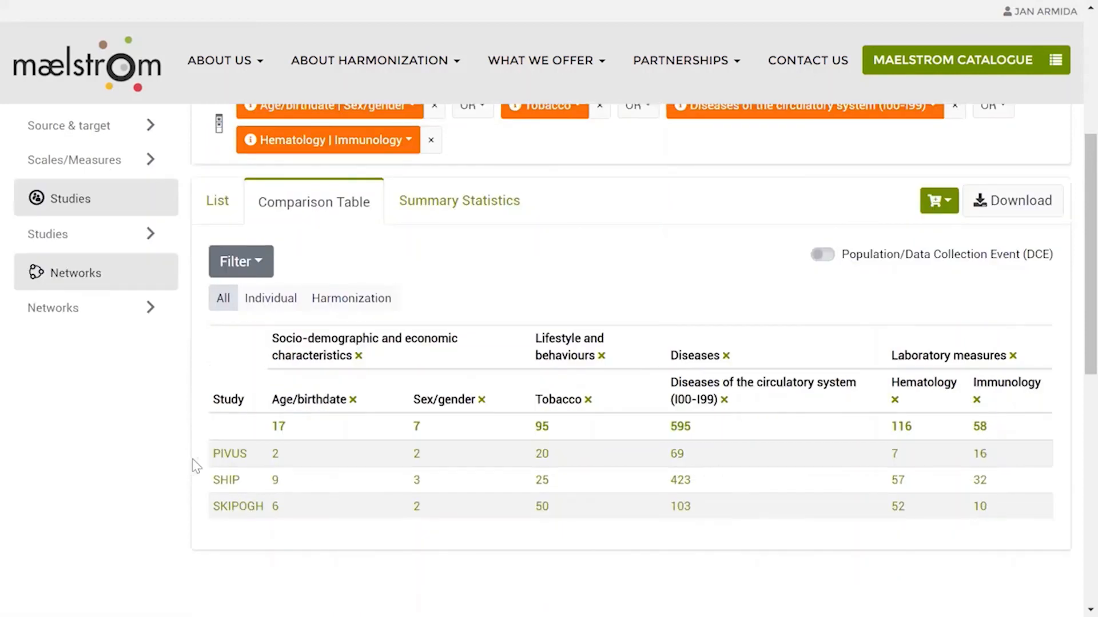
{"action": "left_click", "coordinate": [230, 455]}
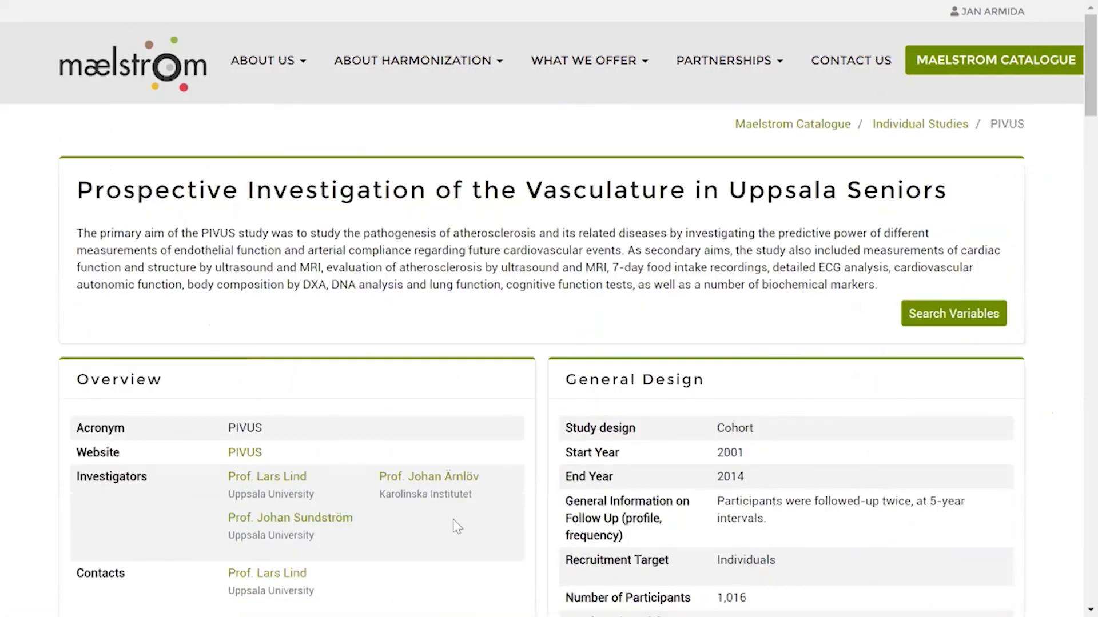
Review the PIVUS study's design, access, timeline and population selection criteria, and return to the Maelstrom Catalogue overview page
{"action": "scroll", "coordinate": [455, 524], "scroll_direction": "down", "scroll_amount": 3}
{"action": "scroll", "coordinate": [454, 523], "scroll_direction": "down", "scroll_amount": 7}
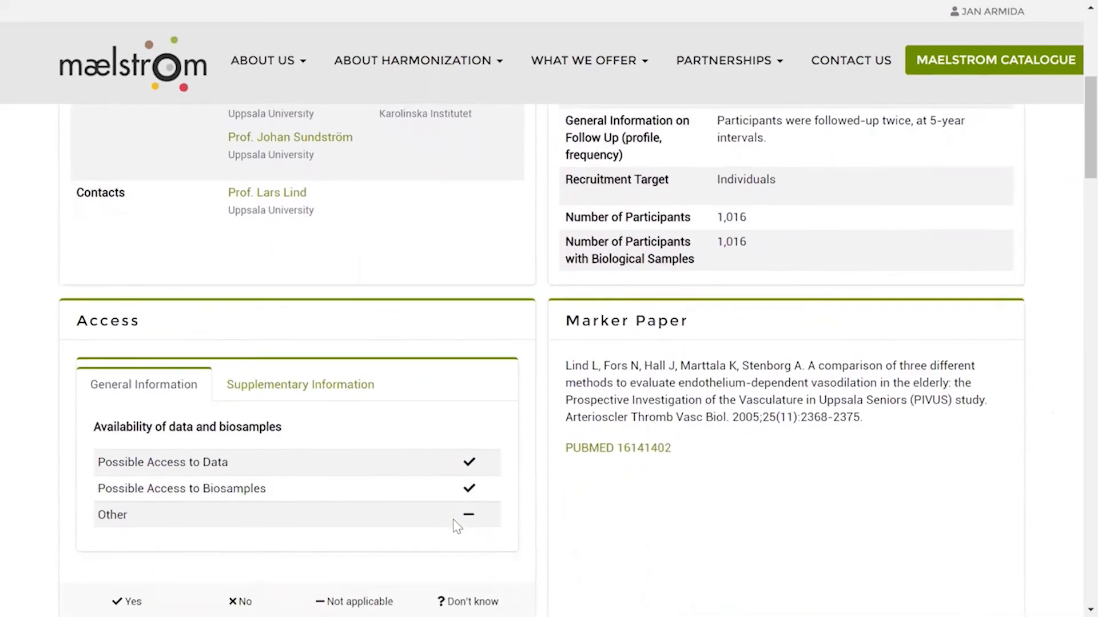
{"action": "scroll", "coordinate": [455, 523], "scroll_direction": "down", "scroll_amount": 1}
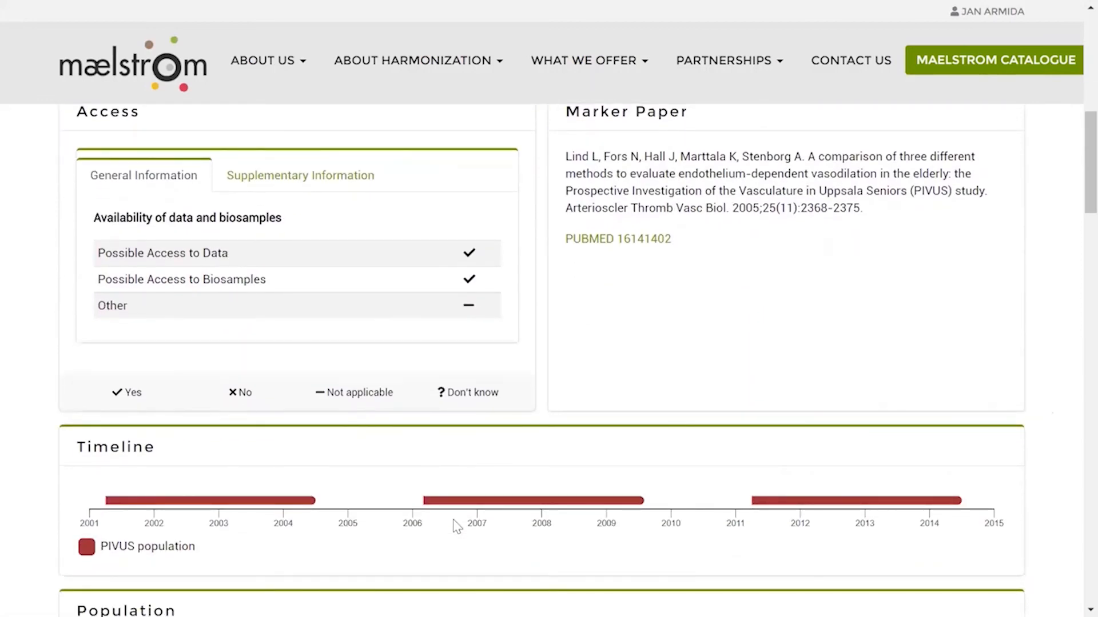
{"action": "scroll", "coordinate": [455, 526], "scroll_direction": "down", "scroll_amount": 5}
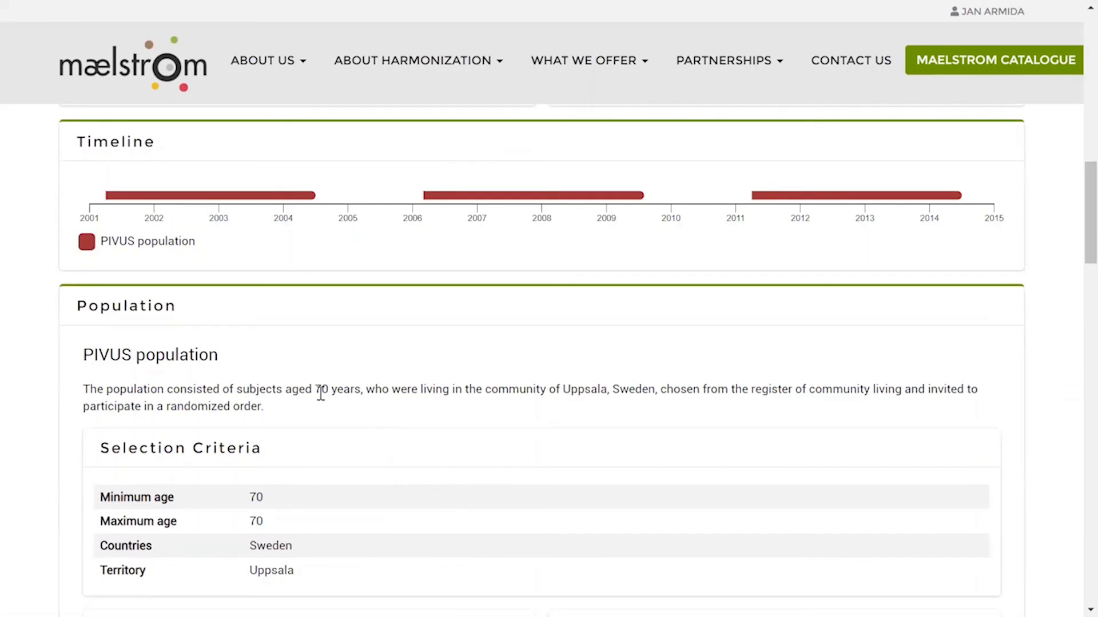
{"action": "left_click_drag", "start_coordinate": [286, 391], "coordinate": [359, 395]}
{"action": "left_click", "coordinate": [537, 347]}
{"action": "scroll", "coordinate": [539, 352], "scroll_direction": "up", "scroll_amount": 5}
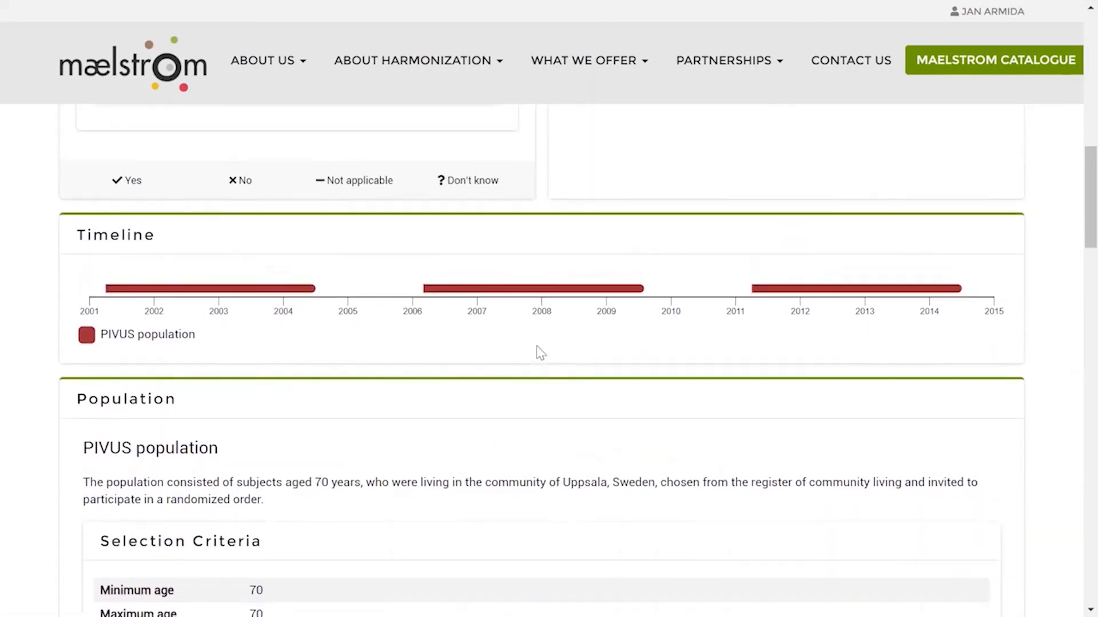
{"action": "scroll", "coordinate": [538, 349], "scroll_direction": "up", "scroll_amount": 1}
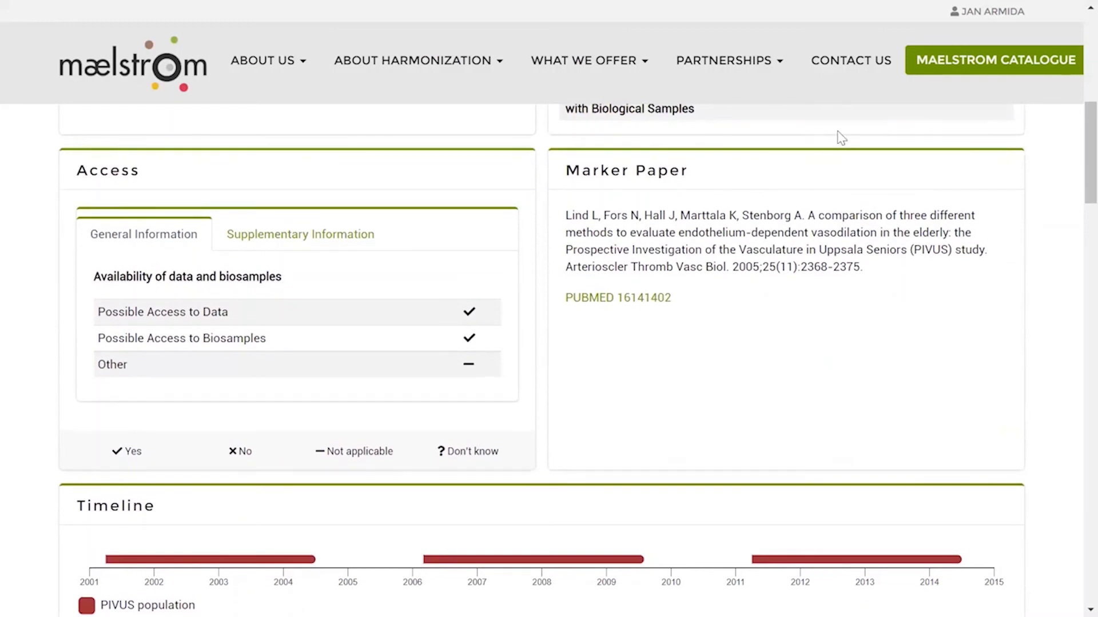
{"action": "left_click", "coordinate": [966, 59]}
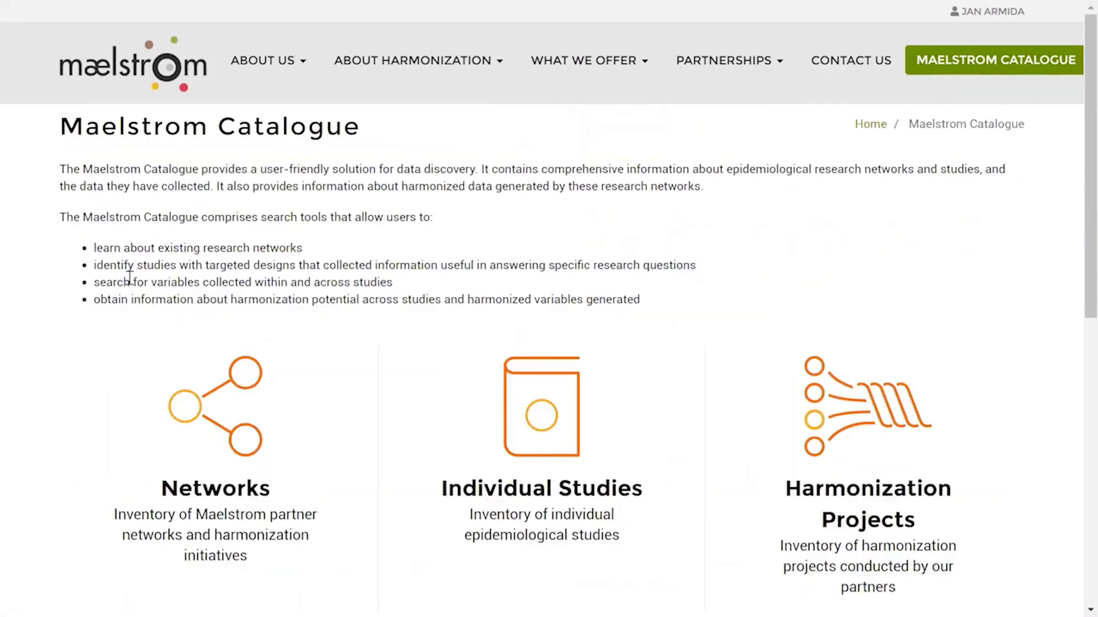